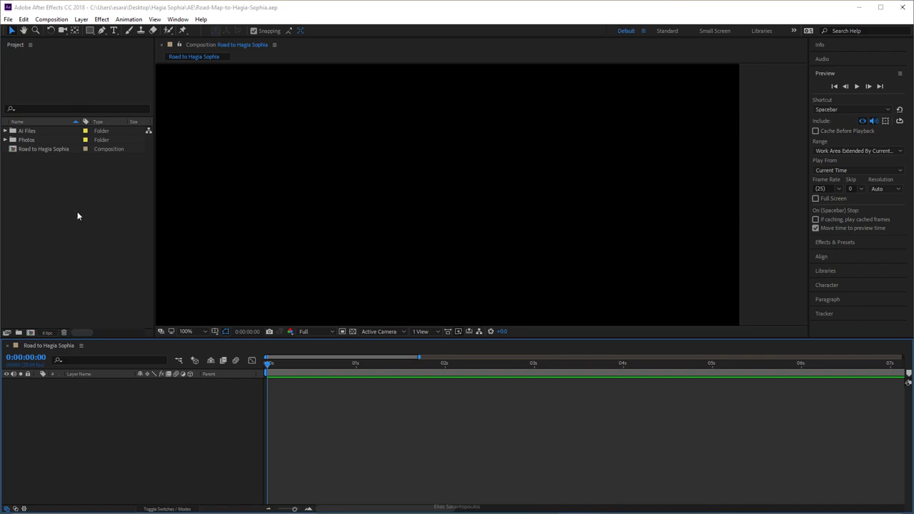
Add the Hagia Sophia street map PNG from the Photos folder to the Road to Hagia Sophia composition.
left_click(35, 132)
left_click(6, 132)
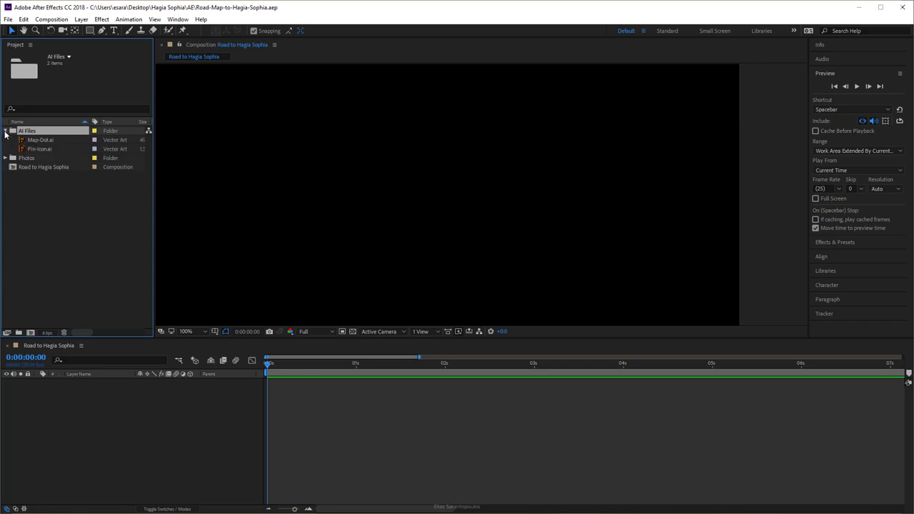
left_click(6, 131)
left_click(5, 140)
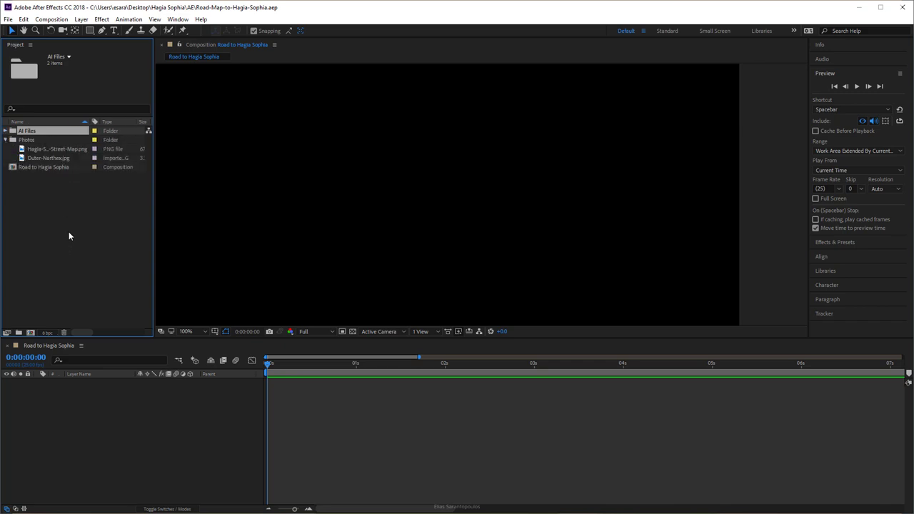
left_click(54, 151)
left_click_drag(54, 153, 128, 425)
Fit the street map layer to the frame at 66% scale with a slight position nudge, and lock the layer.
scroll(398, 253, "down", 2)
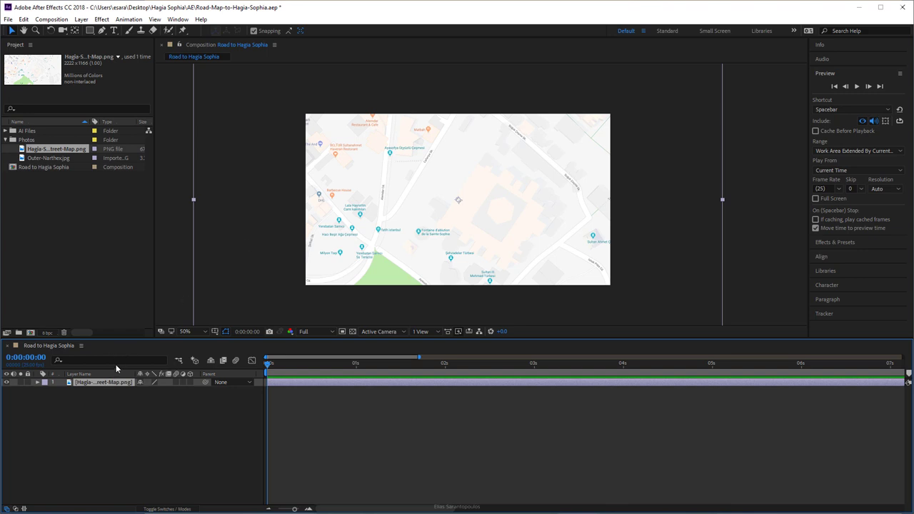
key("s")
left_click_drag(167, 392, 145, 391)
left_click(482, 226)
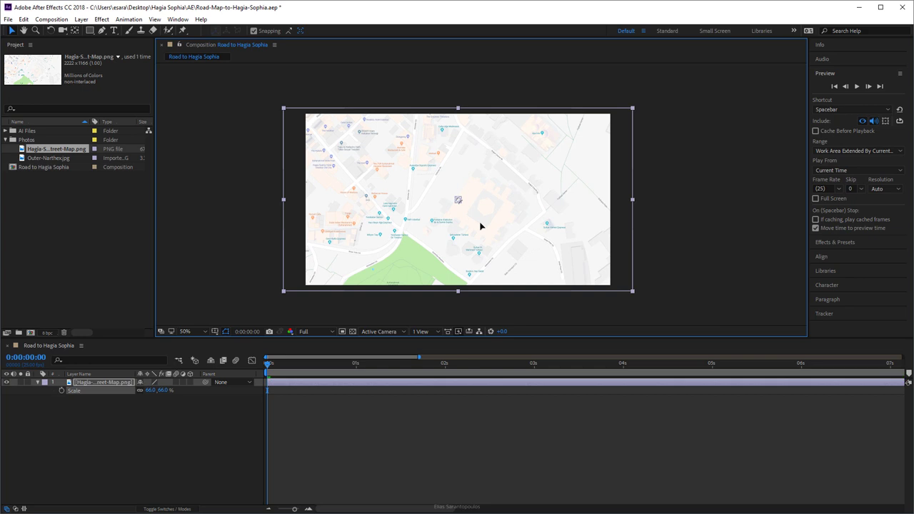
left_click_drag(481, 226, 480, 225)
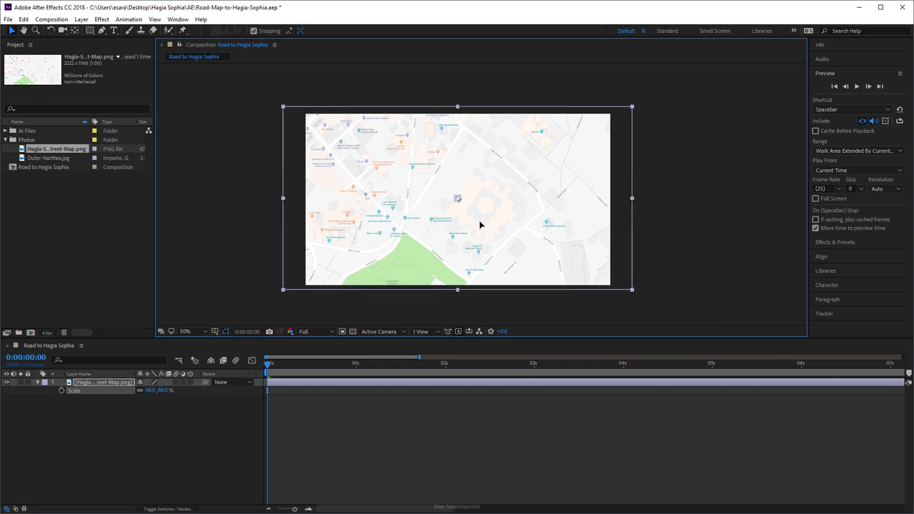
left_click(38, 382)
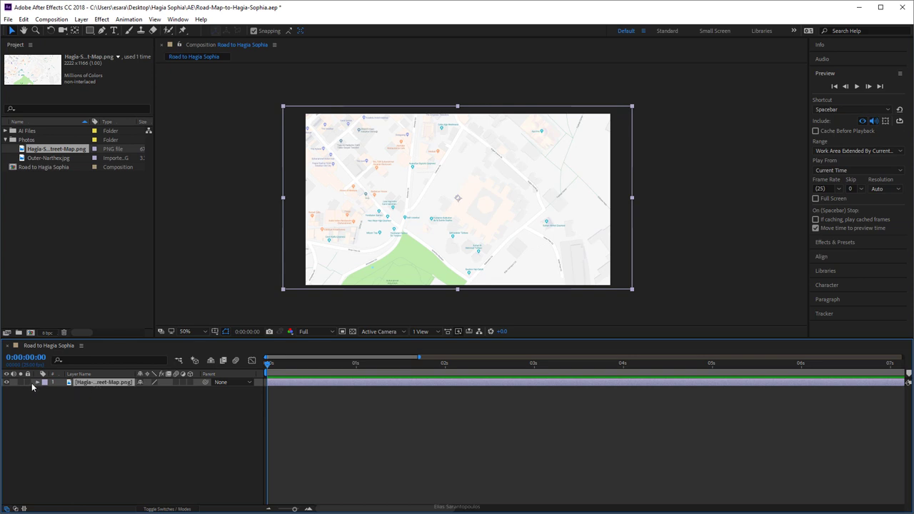
left_click(52, 398)
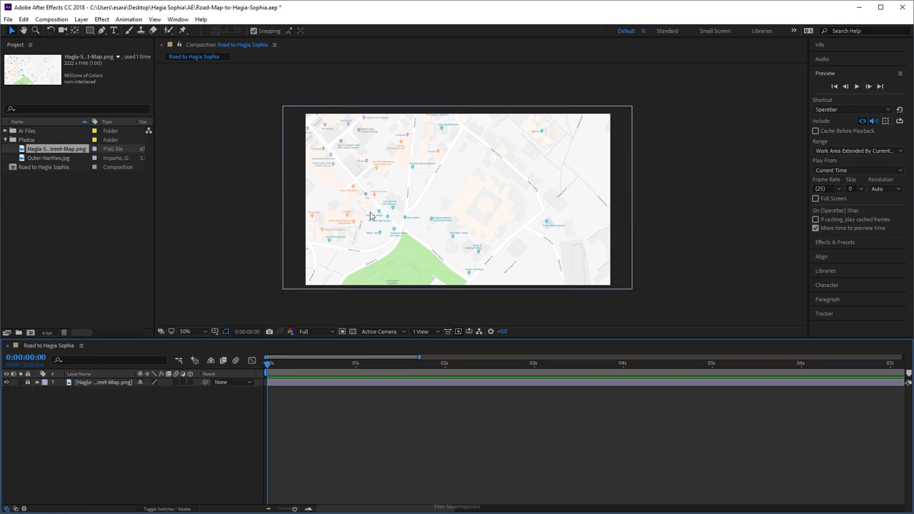
Choose the Pen tool and set its shape fill to None.
scroll(375, 218, "up", 2)
left_click_drag(374, 219, 533, 151)
left_click_drag(103, 35, 127, 33)
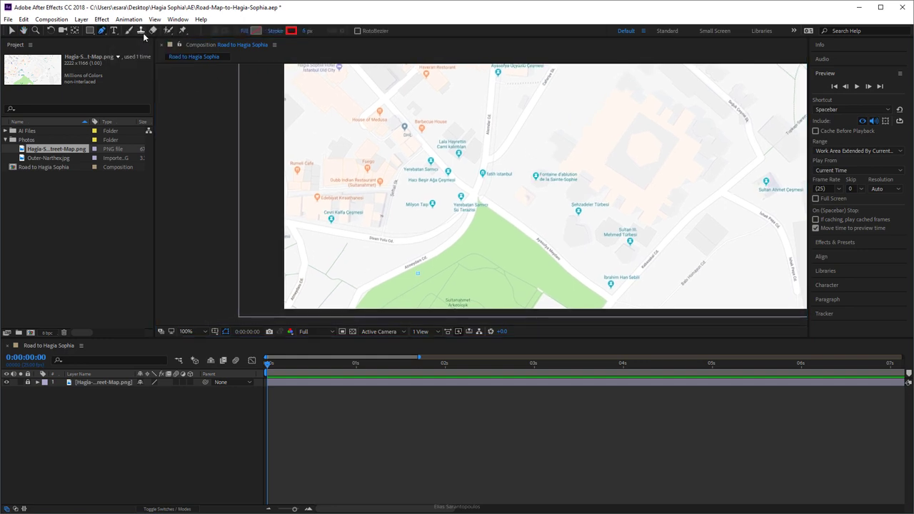
left_click(243, 31)
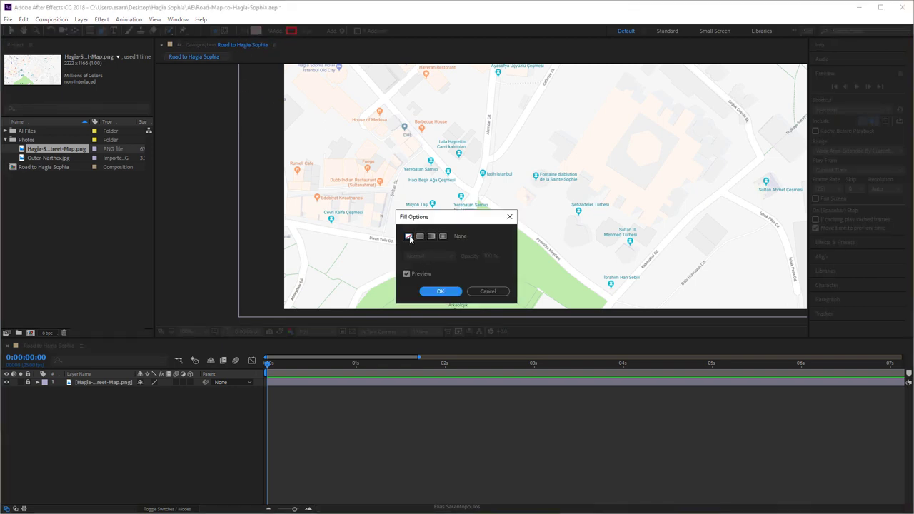
left_click(446, 292)
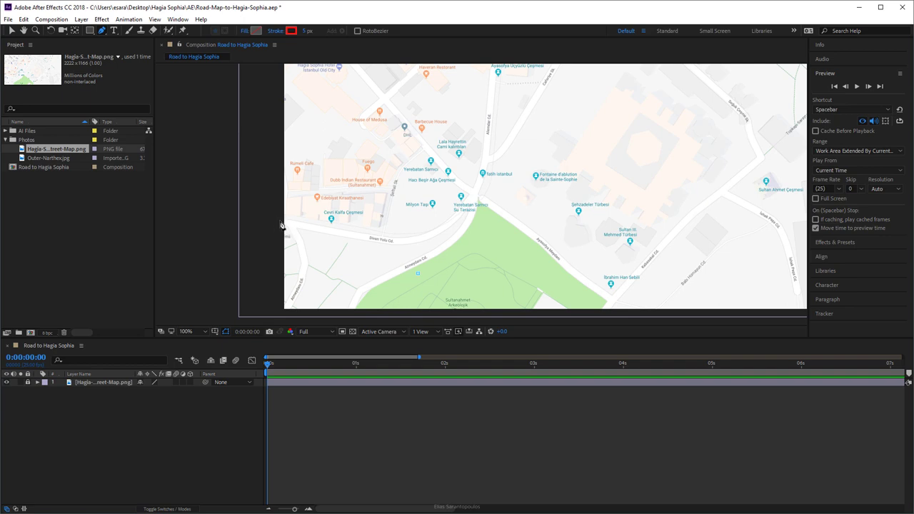
Draw an open curved path from the map's left edge along Divan Yolu Cd. and Caferiye Sk., turning onto Soğuk Çeşme Sk.
left_click_drag(272, 219, 340, 234)
left_click_drag(402, 242, 427, 236)
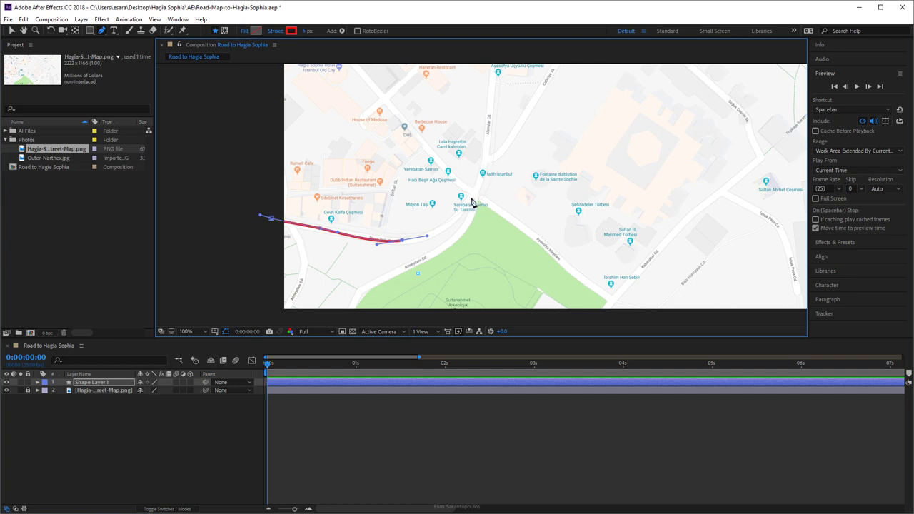
mouse_move(483, 173)
left_mouse_down()
mouse_move(489, 145)
mouse_move(491, 162)
mouse_move(395, 194)
mouse_move(306, 250)
mouse_move(305, 214)
mouse_move(319, 195)
left_mouse_up()
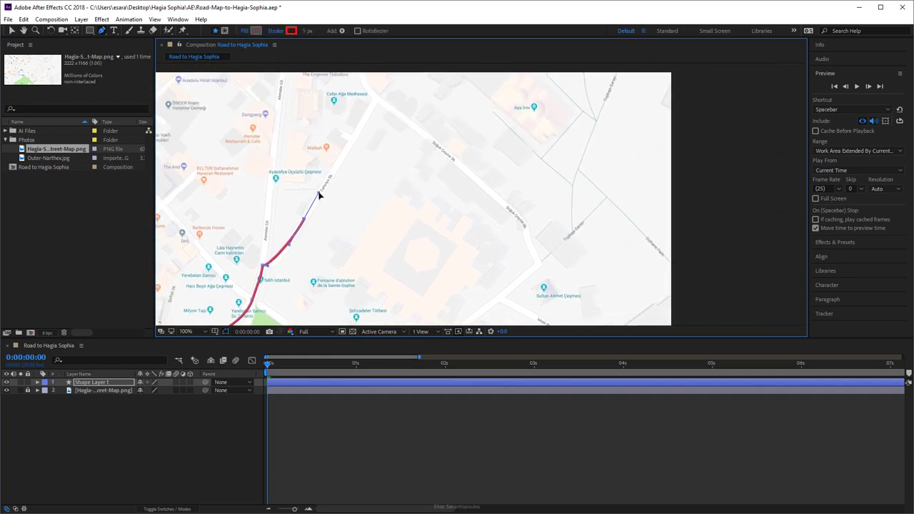
left_click_drag(374, 153, 332, 205)
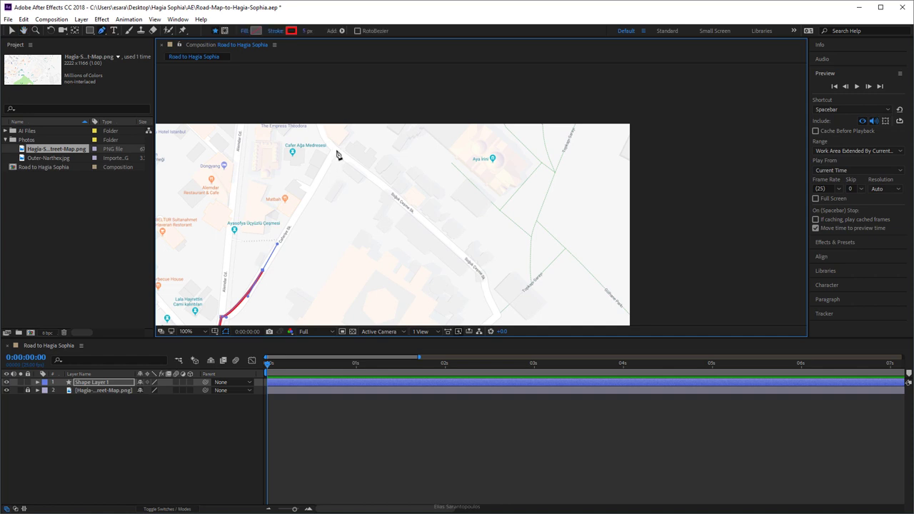
mouse_move(335, 147)
left_mouse_down()
mouse_move(355, 135)
mouse_move(353, 119)
mouse_move(335, 148)
left_mouse_up()
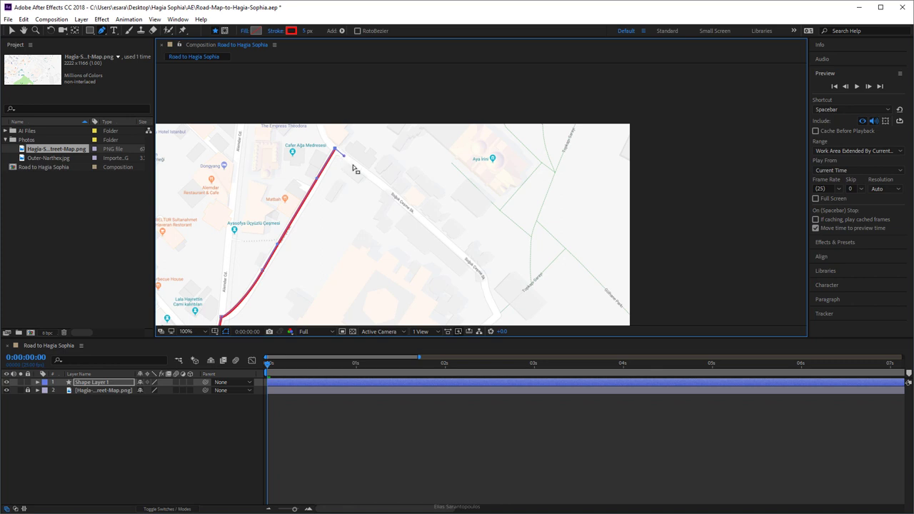
mouse_move(470, 215)
left_mouse_down()
mouse_move(470, 187)
mouse_move(438, 200)
mouse_move(442, 206)
left_mouse_up()
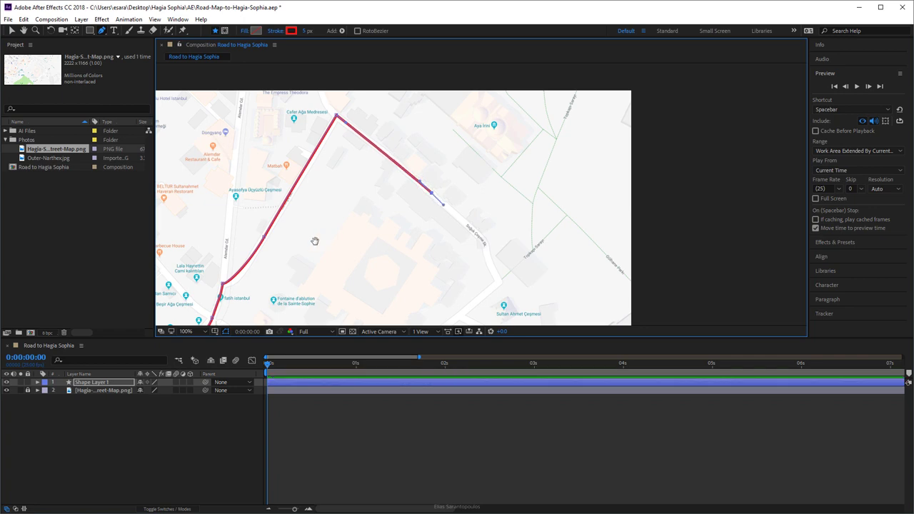
Refine the route's curve by adjusting the handle at the bend near Fatih Istanbul and shifting the Divan Yolu Cd. vertex slightly left.
left_click_drag(378, 245, 431, 188)
left_click(11, 30)
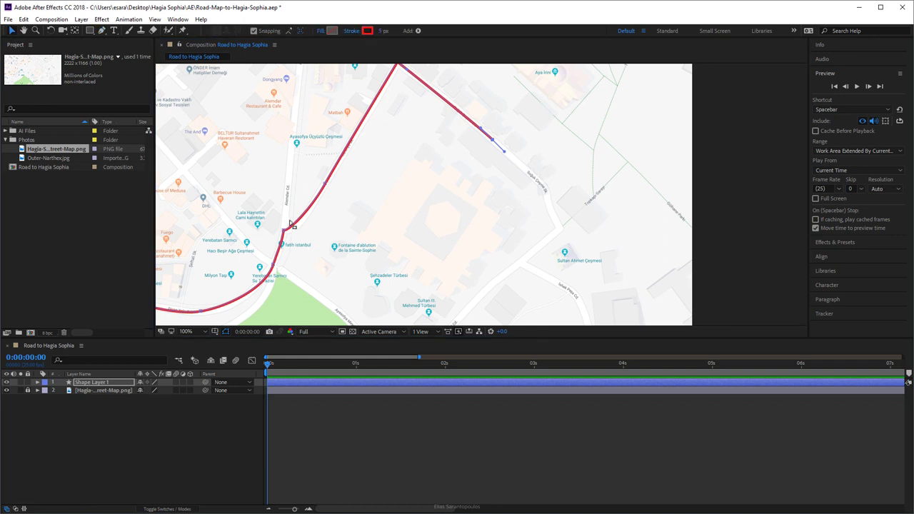
left_click(284, 232)
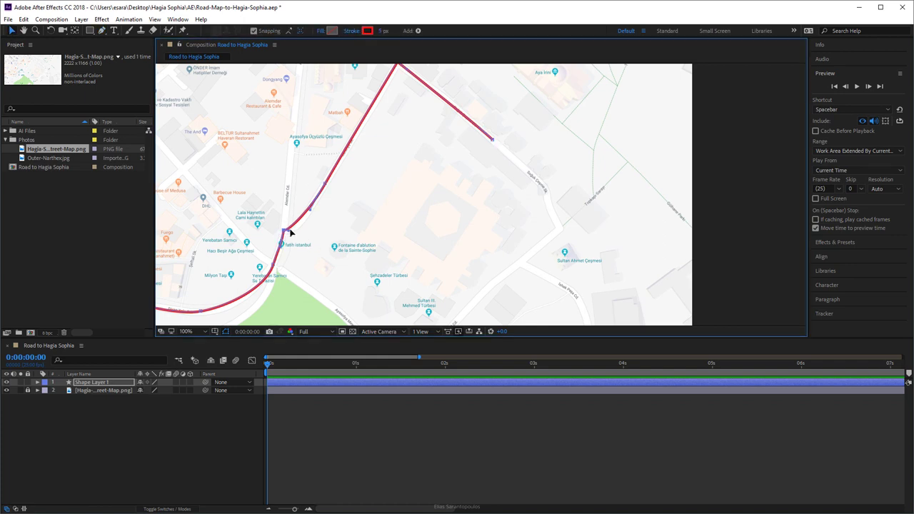
left_click(290, 229)
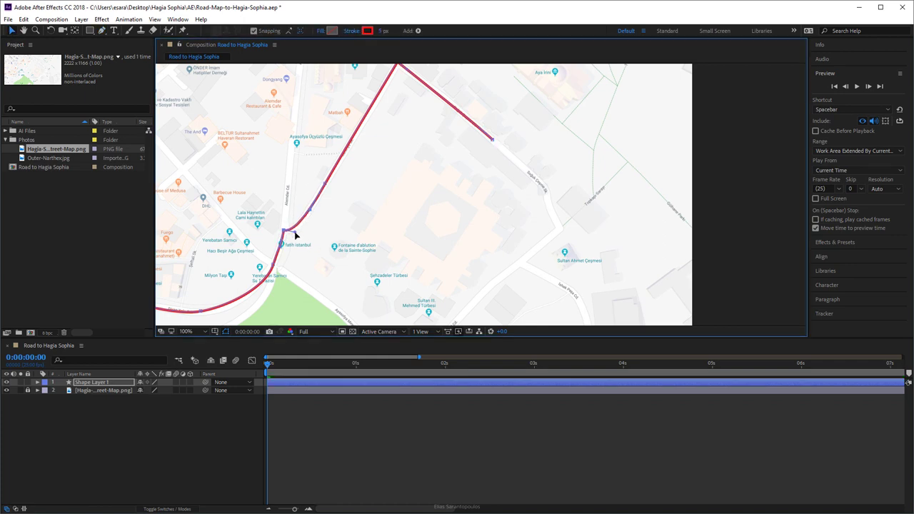
left_click_drag(296, 281, 371, 245)
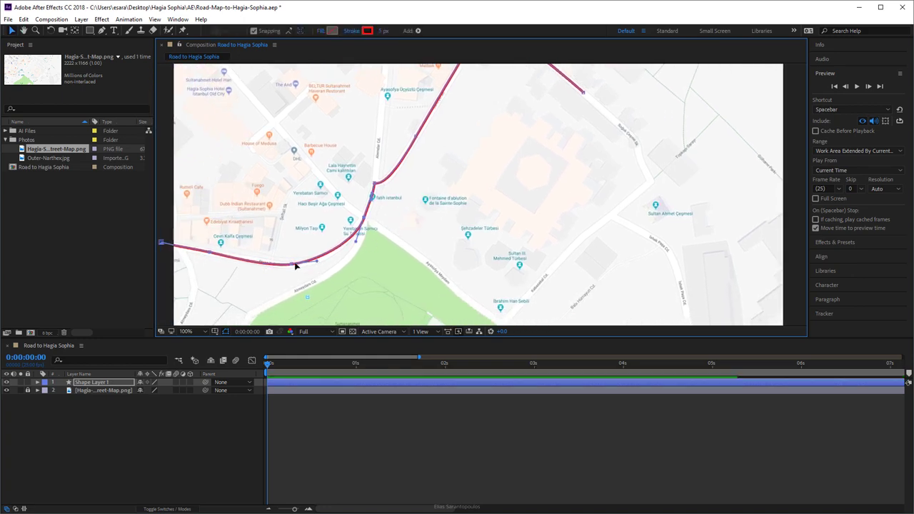
left_click_drag(293, 266, 272, 266)
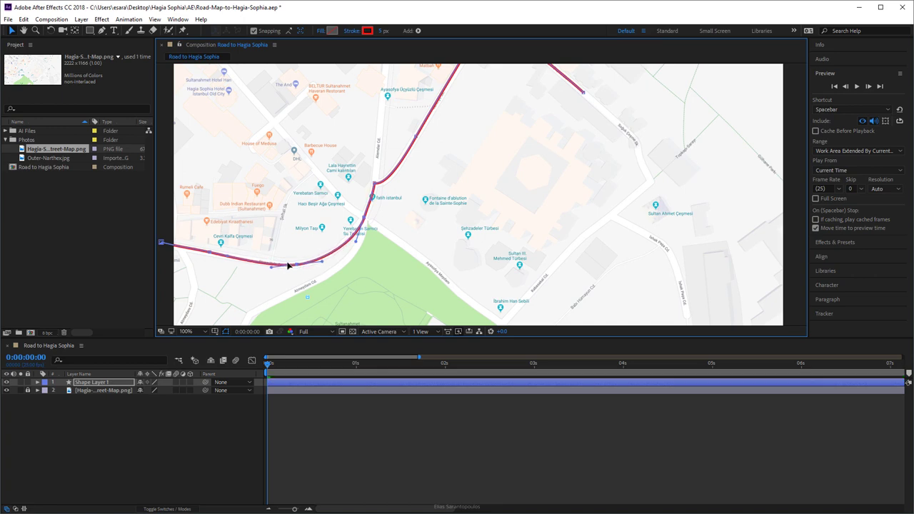
left_click_drag(448, 205, 351, 259)
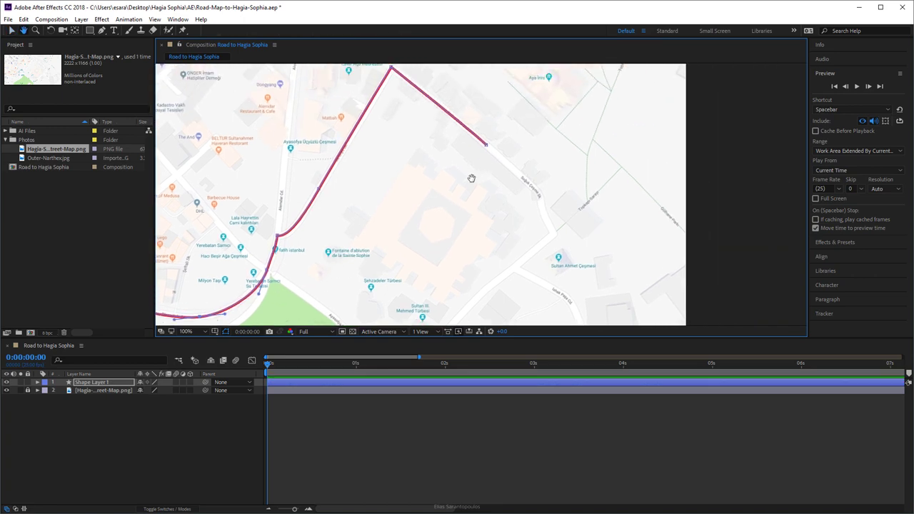
key("v")
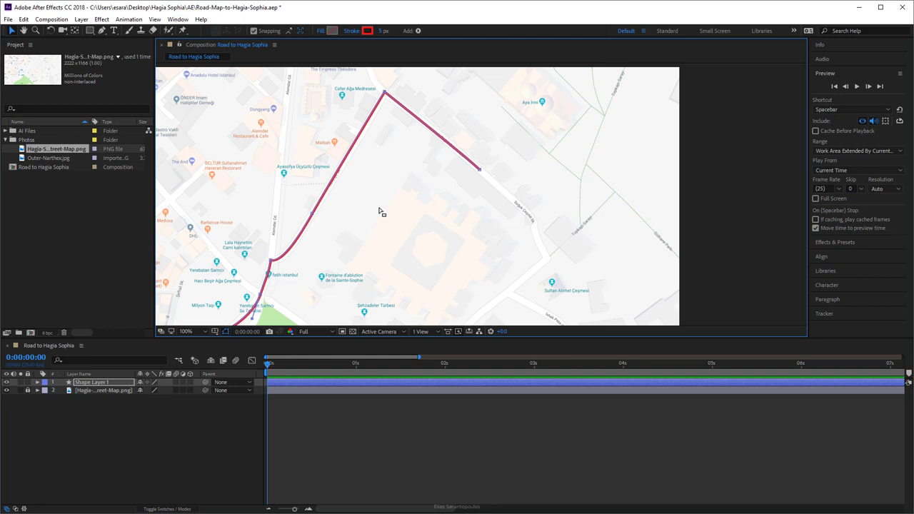
Rename the route's shape layer to Road Map.
left_click(96, 383)
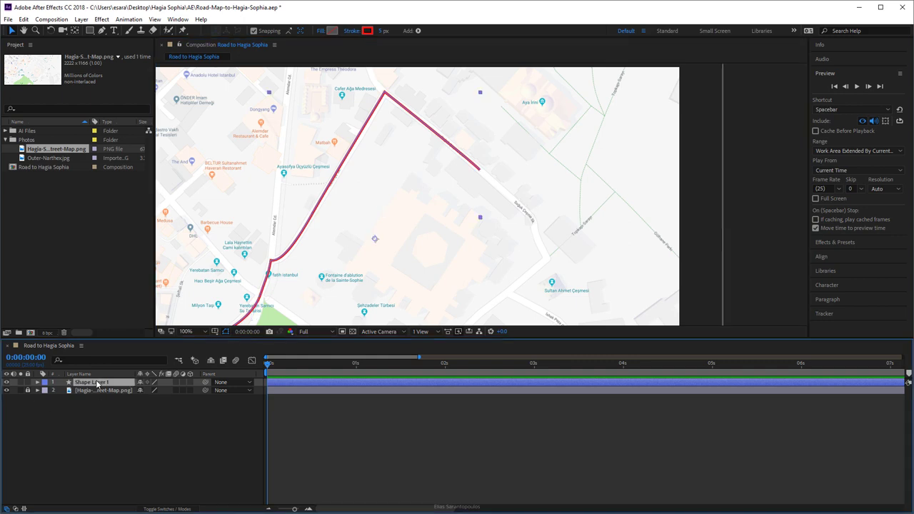
key("Return")
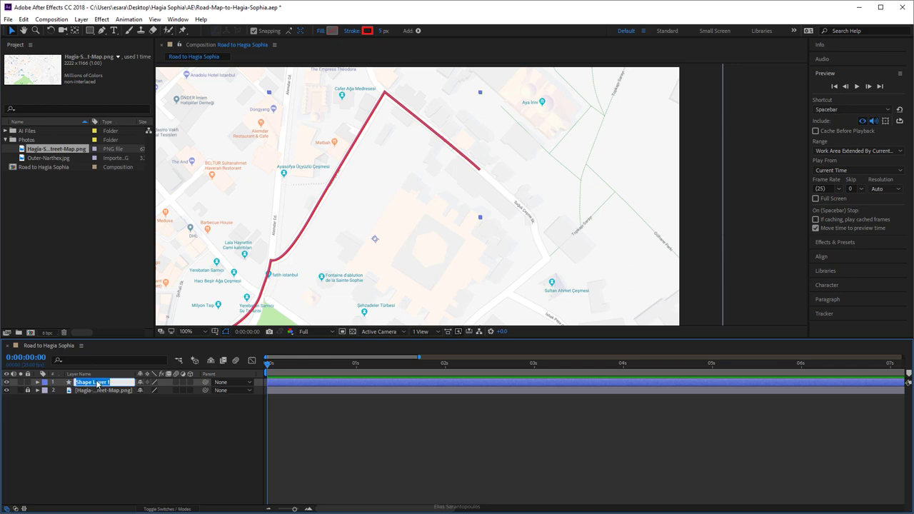
type("Road Ma")
key("Return")
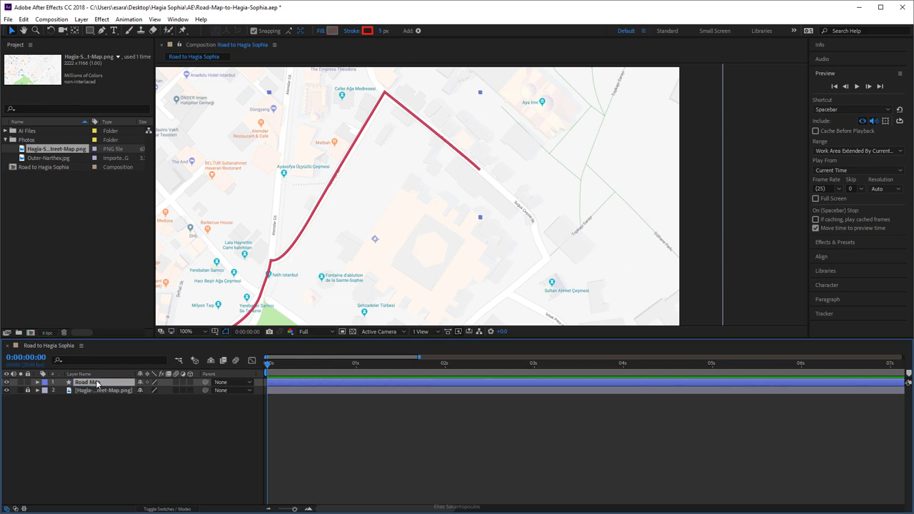
Expand the Road Map layer's Stroke 1 properties and set the stroke width to 15.
left_click(37, 383)
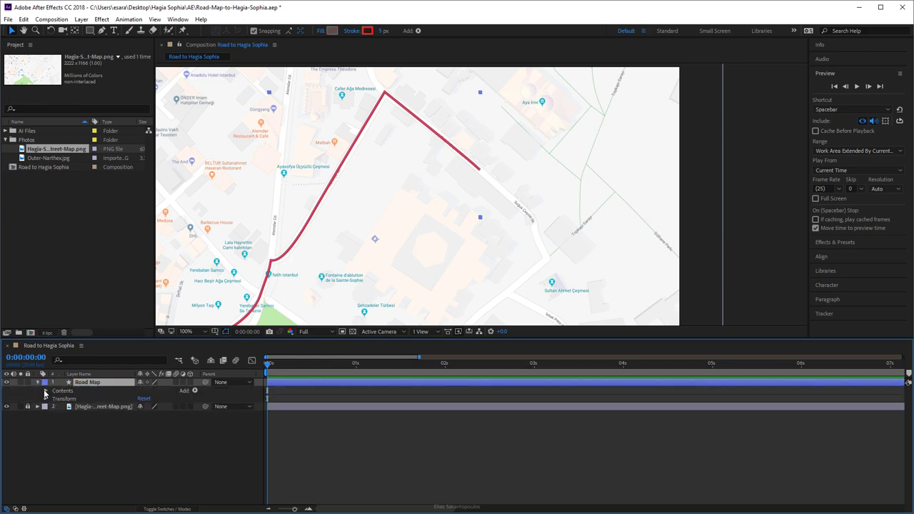
left_click(45, 391)
left_click(54, 398)
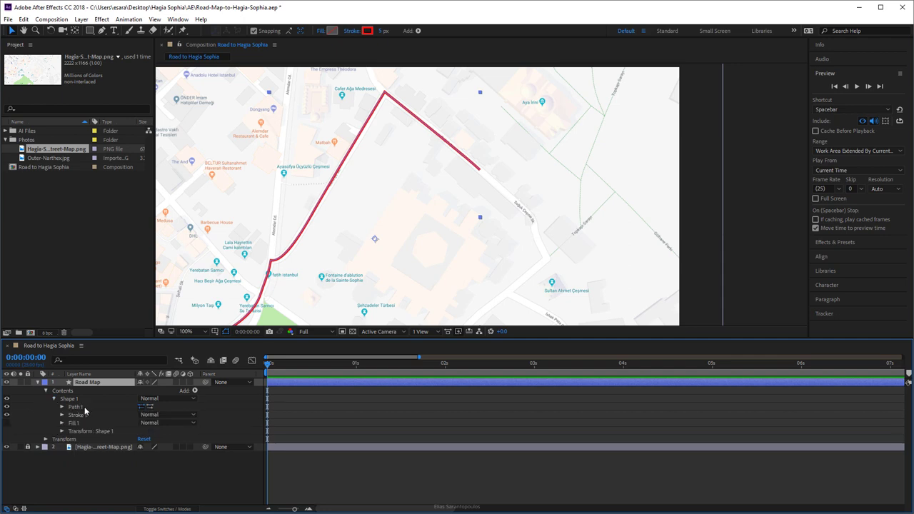
left_click(62, 418)
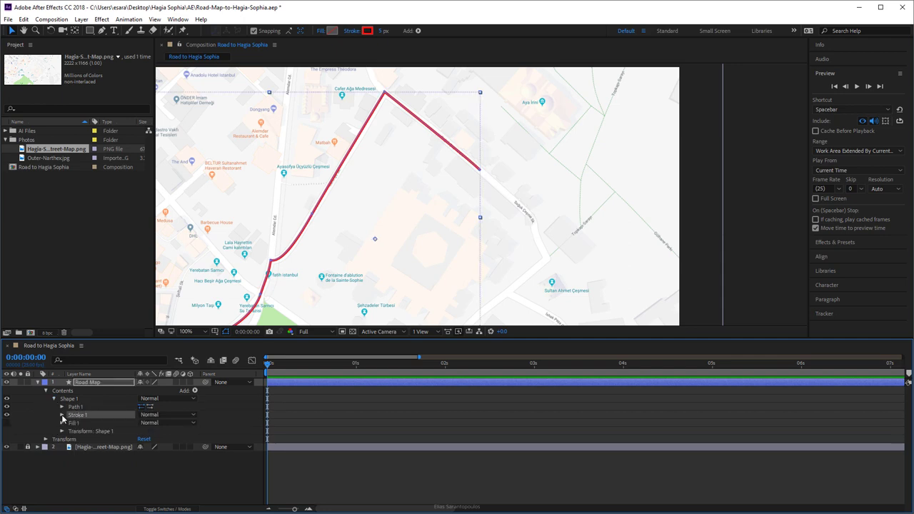
left_click(61, 415)
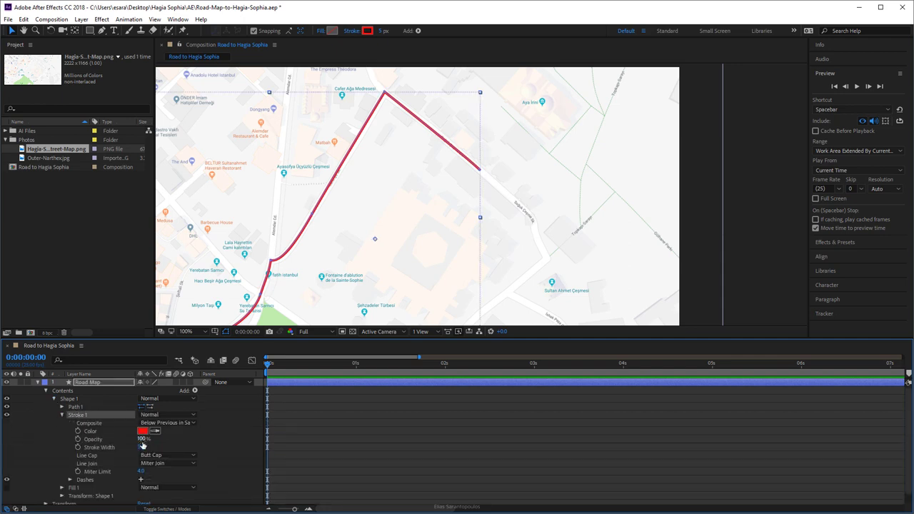
left_click(141, 447)
type("15")
left_click(178, 435)
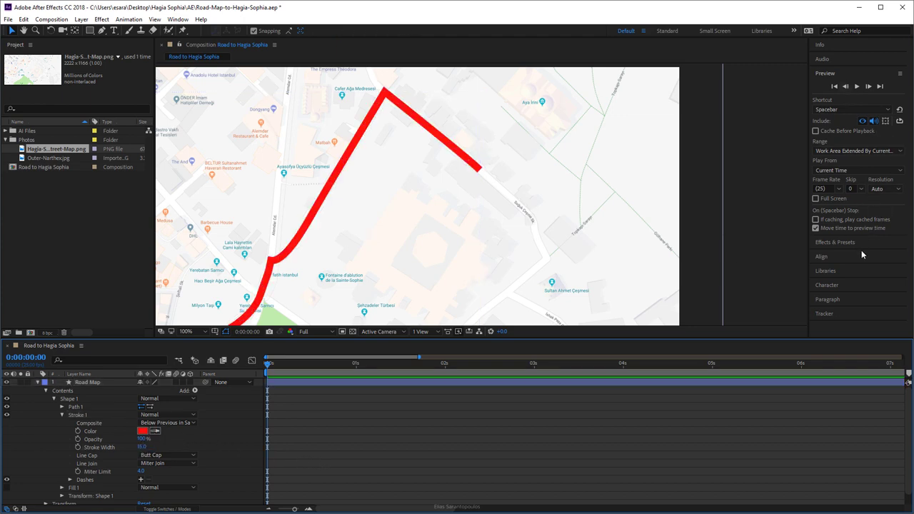
Sample the darker blue swatch from the Google Maps Colors library as the route's stroke color.
left_click(876, 275)
left_click(898, 141)
left_click(155, 433)
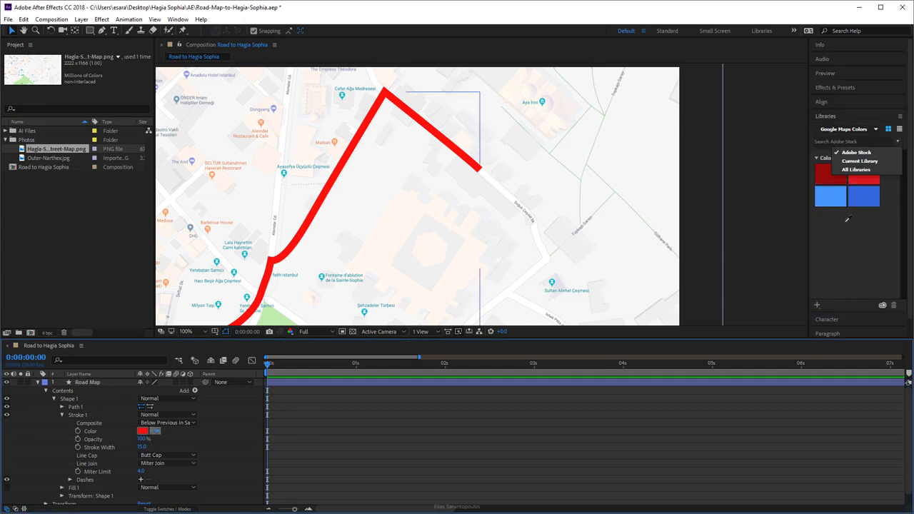
left_click(868, 190)
left_click(891, 285)
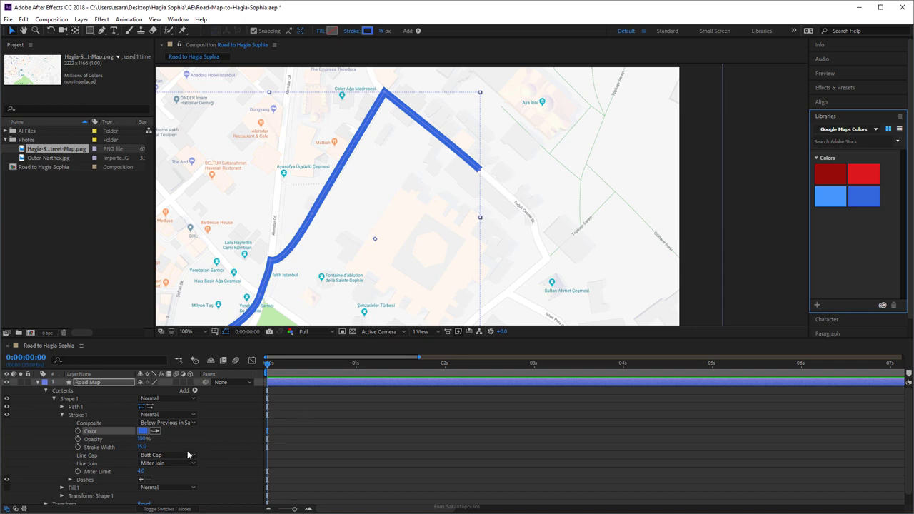
Set the route stroke's line cap to Round Cap and its line join to Round Join.
left_click(176, 458)
left_click(190, 477)
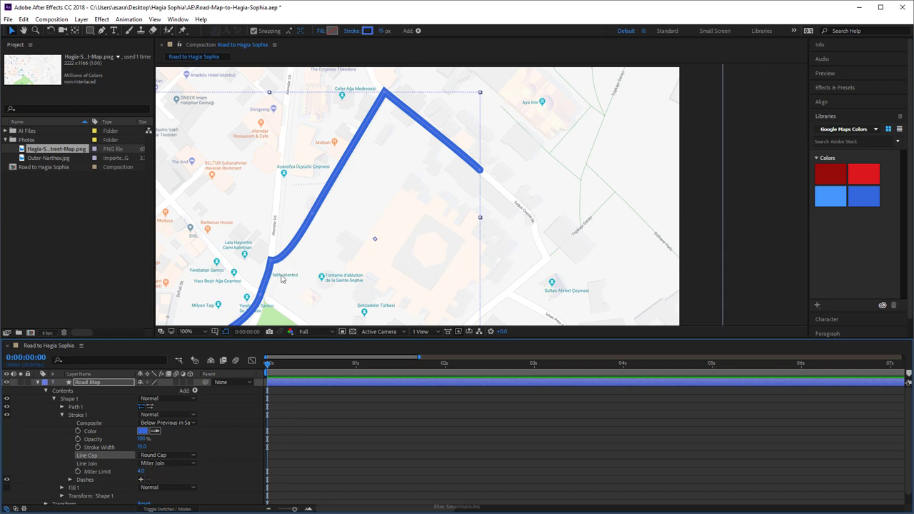
left_click(190, 464)
left_click(167, 484)
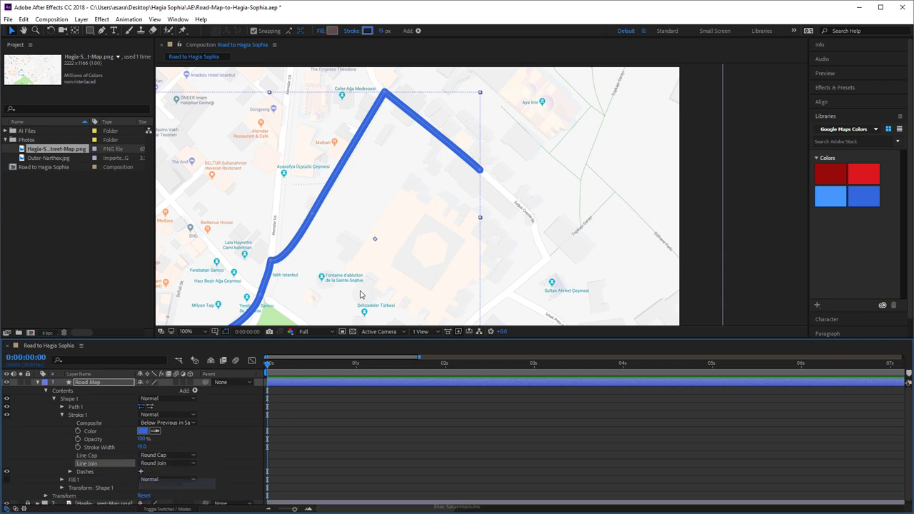
left_click_drag(338, 265, 415, 188)
key("v")
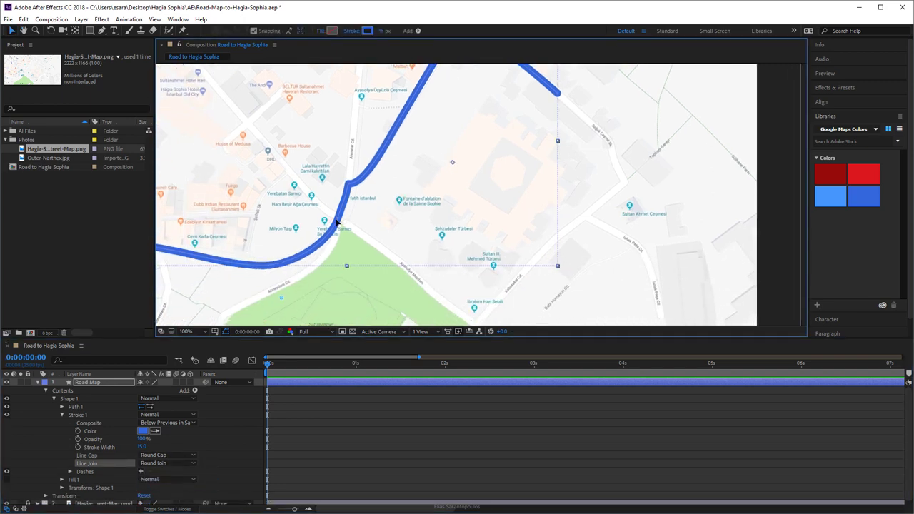
Select the route's Path 1 and examine its corner and curve points around the Alemdar Cd. junction.
left_click(72, 408)
left_click(62, 407)
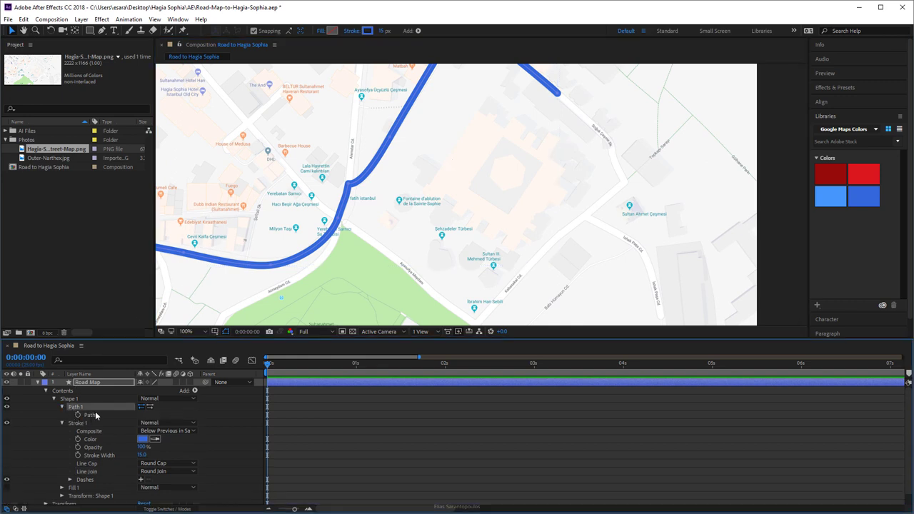
left_click(349, 185)
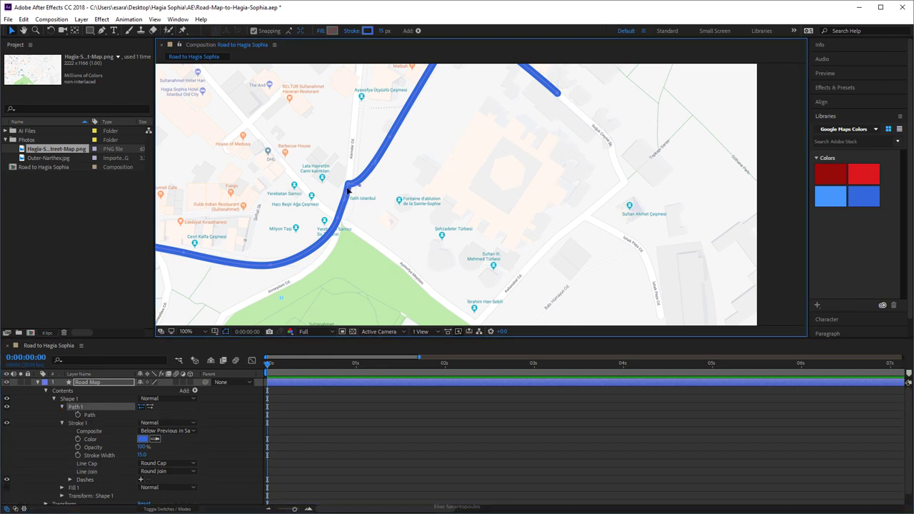
scroll(304, 268, "left", 2)
left_click(299, 260)
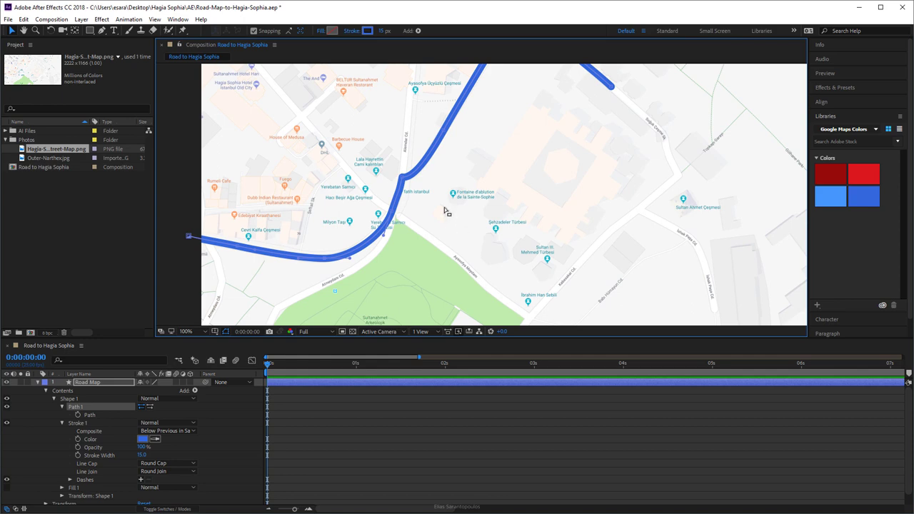
left_click(382, 239)
key("space")
left_click_drag(459, 214, 350, 264)
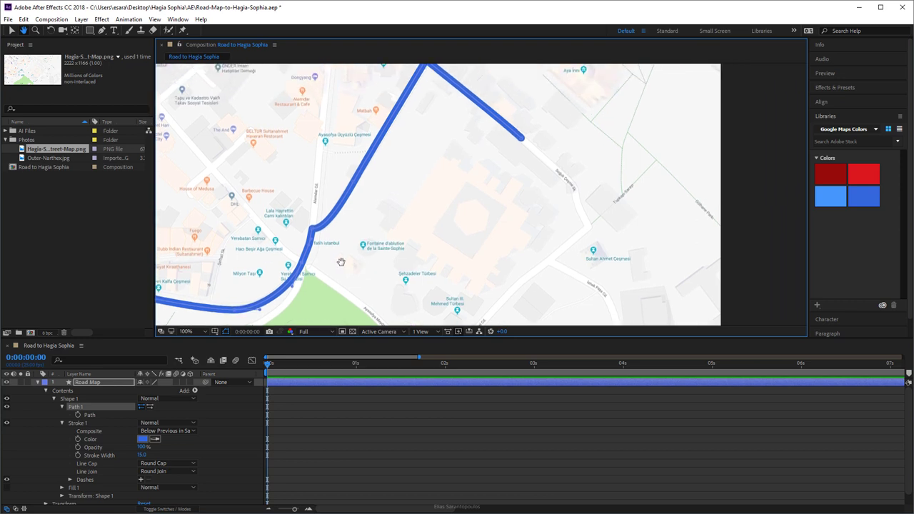
scroll(347, 251, "up", 1)
left_click_drag(310, 216, 504, 148)
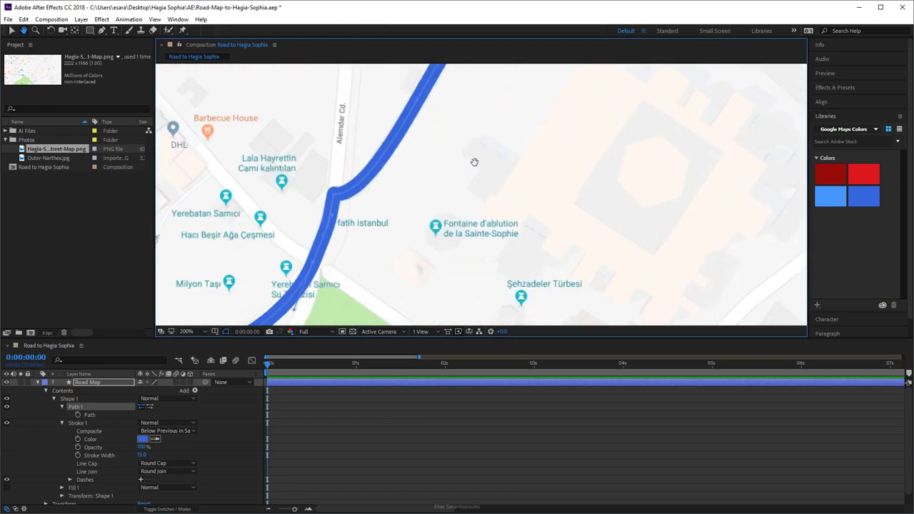
left_click(330, 227)
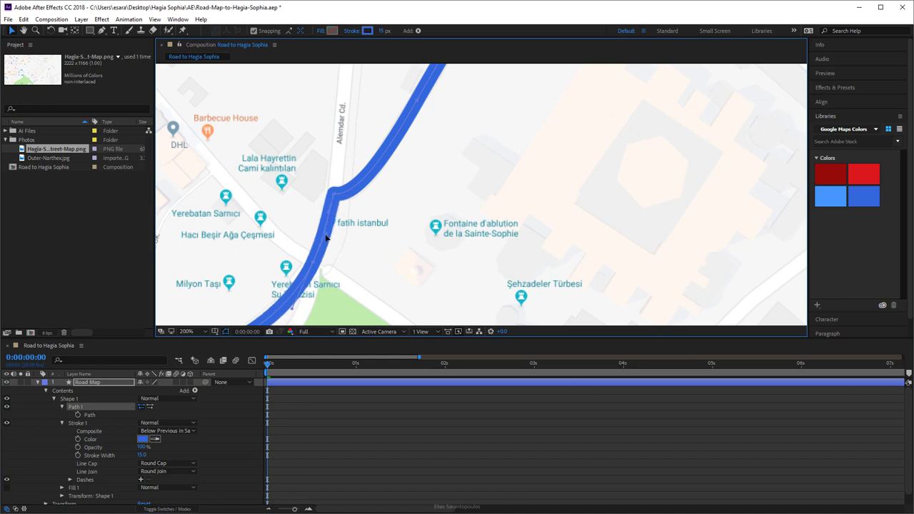
left_click_drag(325, 239, 441, 161)
scroll(452, 187, "down", 5)
scroll(482, 193, "up", 3)
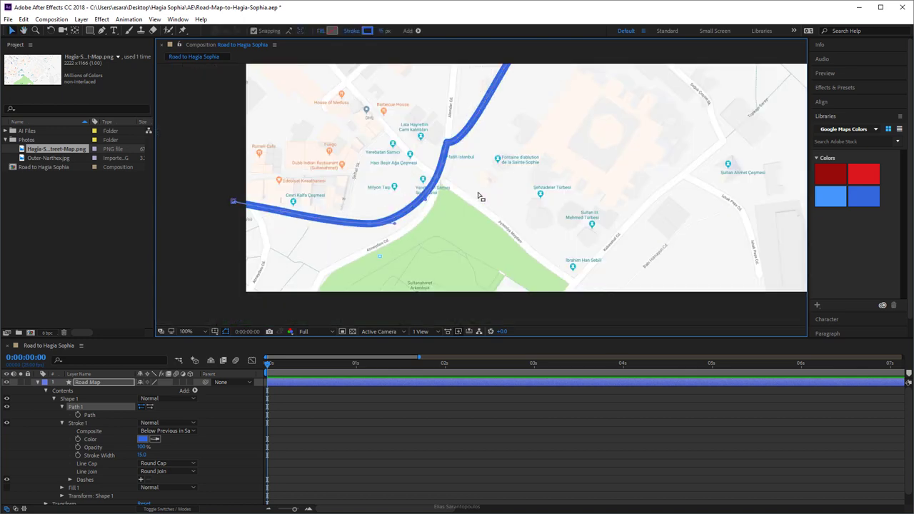
left_click_drag(374, 210, 336, 260)
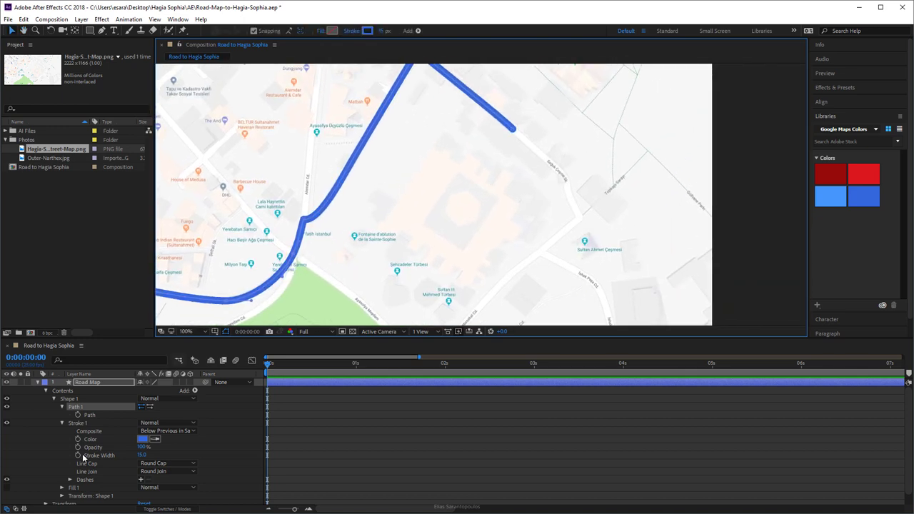
Collapse the Stroke 1 properties and add a second stroke to the Road Map layer's Shape 1.
left_click(61, 423)
left_click(77, 423)
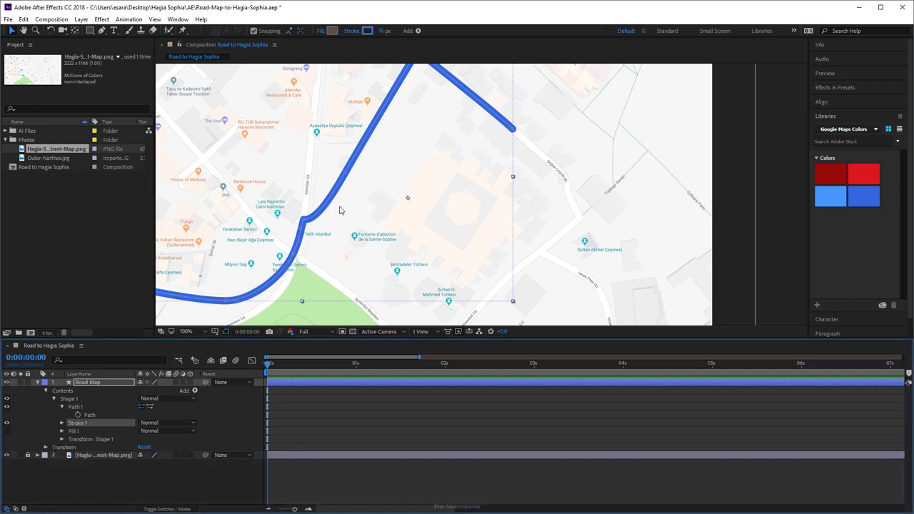
left_click(197, 392)
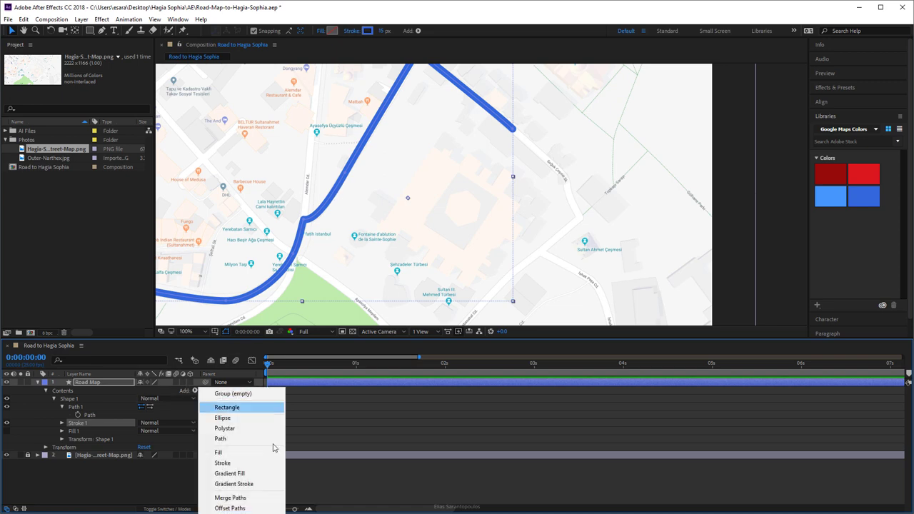
left_click(232, 461)
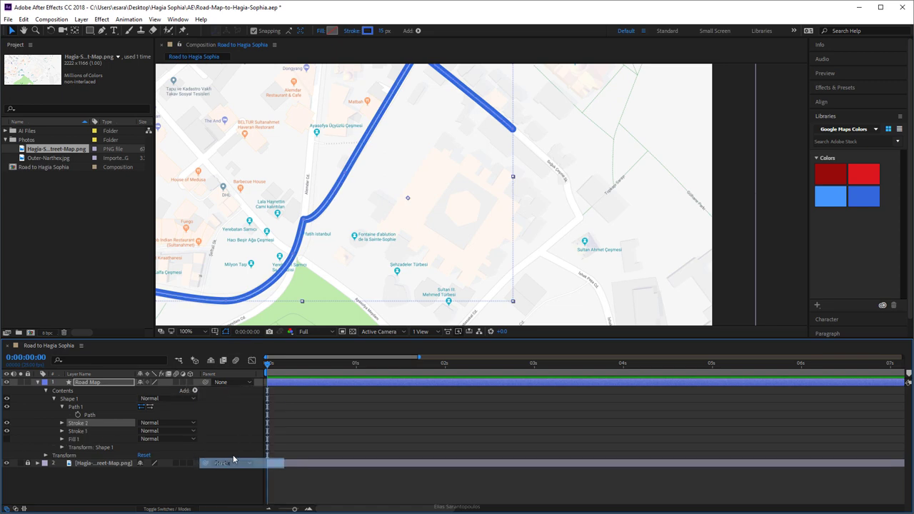
Set Stroke 2's width to 10 and sample the lighter blue swatch from the Google Maps Colors library as its color.
left_click(62, 423)
left_click(143, 455)
type("10")
key("Tab")
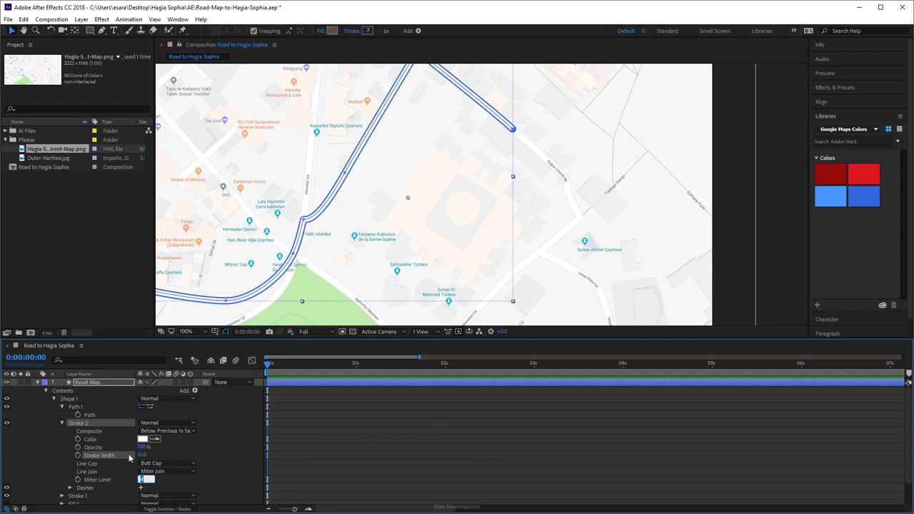
left_click(154, 439)
left_click(843, 193)
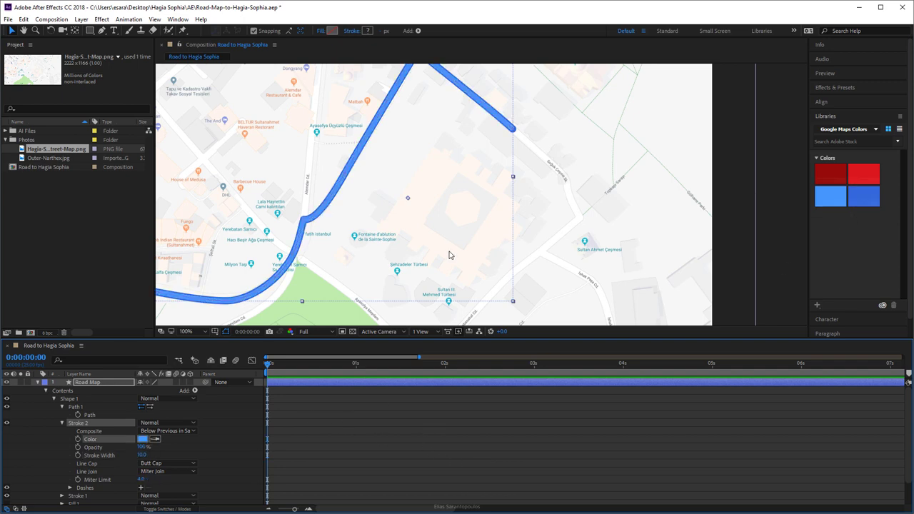
Deselect the route and examine its two-tone blue stroke up close and across the full composition.
left_click(321, 215)
key("period")
key("period")
key("comma")
key("comma")
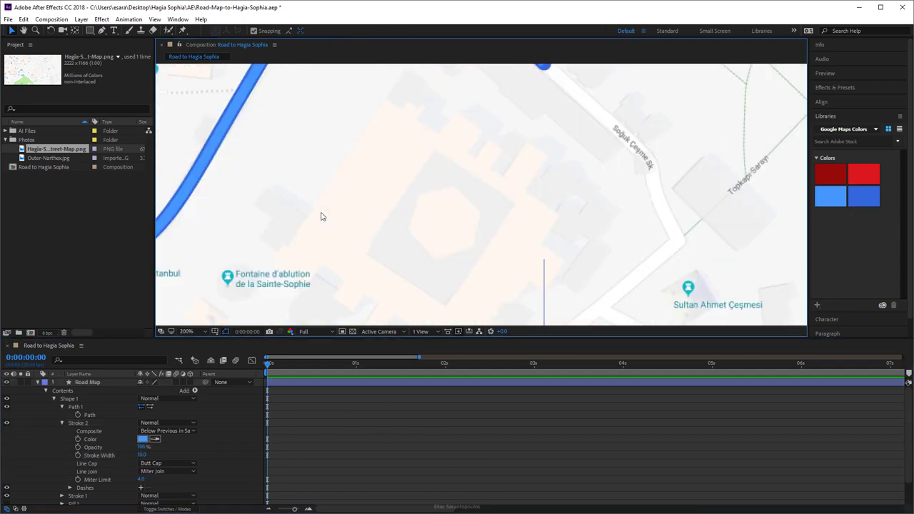
left_click_drag(271, 191, 402, 184)
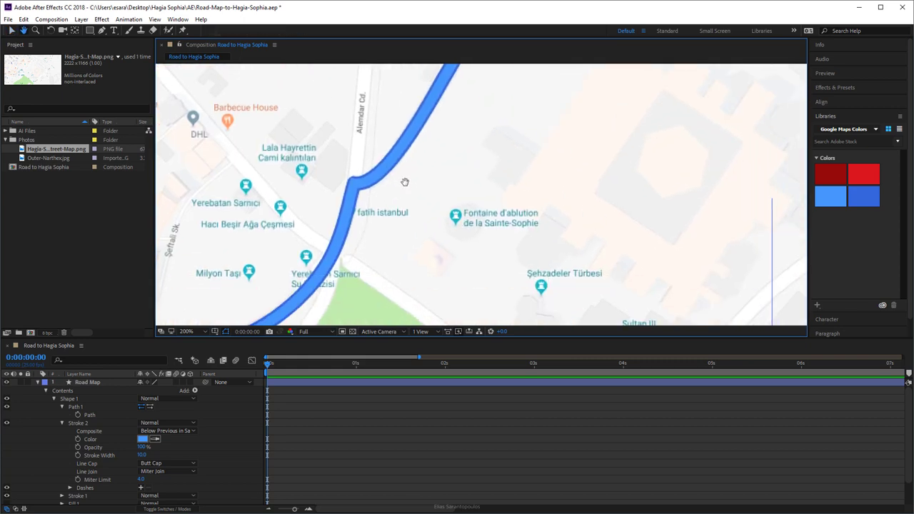
key("comma")
key("comma")
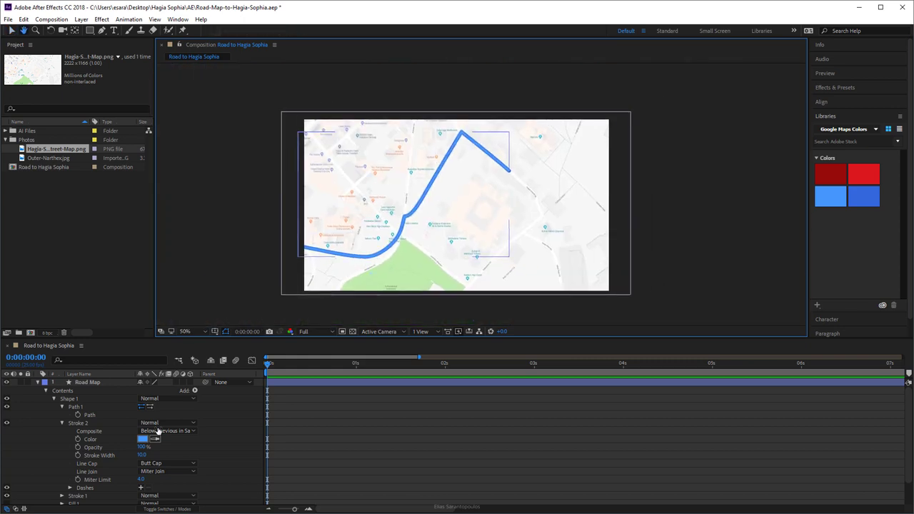
Collapse the Road Map layer, duplicate it, and lock the original.
left_click(53, 399)
left_click(55, 383)
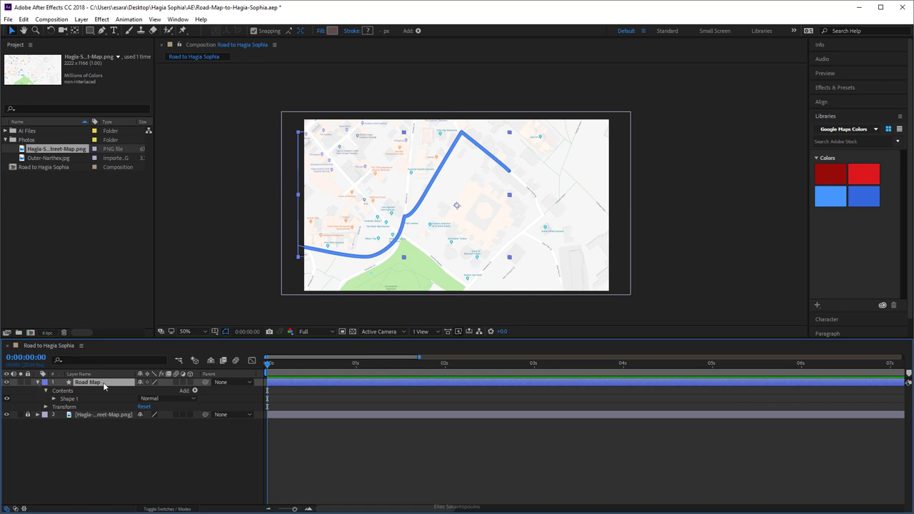
left_click(38, 383)
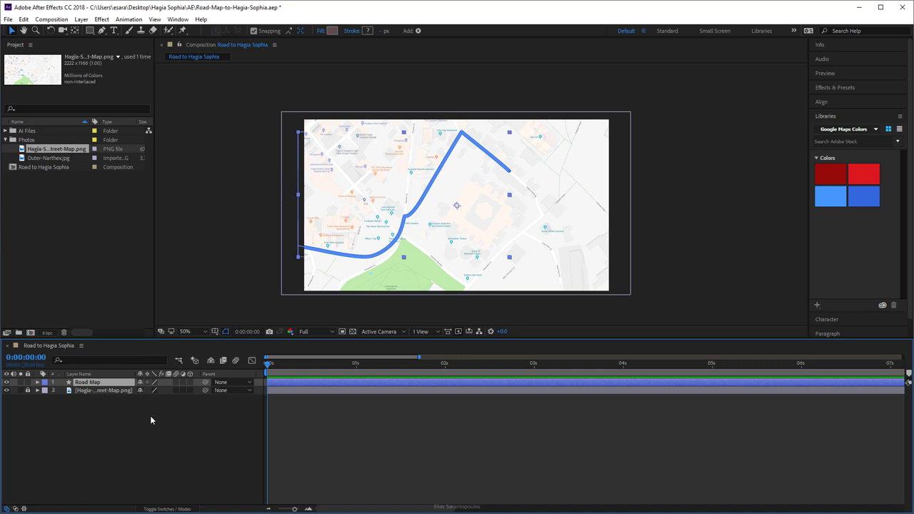
key("ctrl+d")
left_click(28, 390)
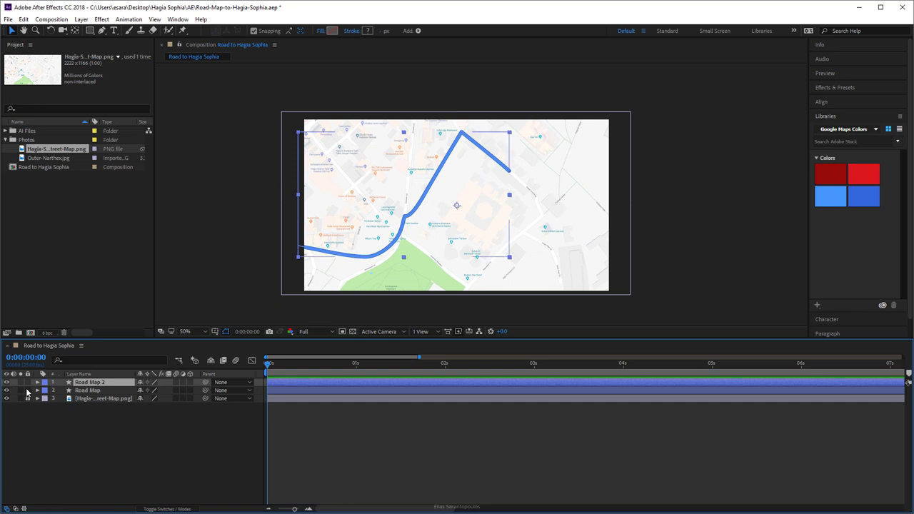
Rename the duplicated route layer to Road Map Animated.
key("Return")
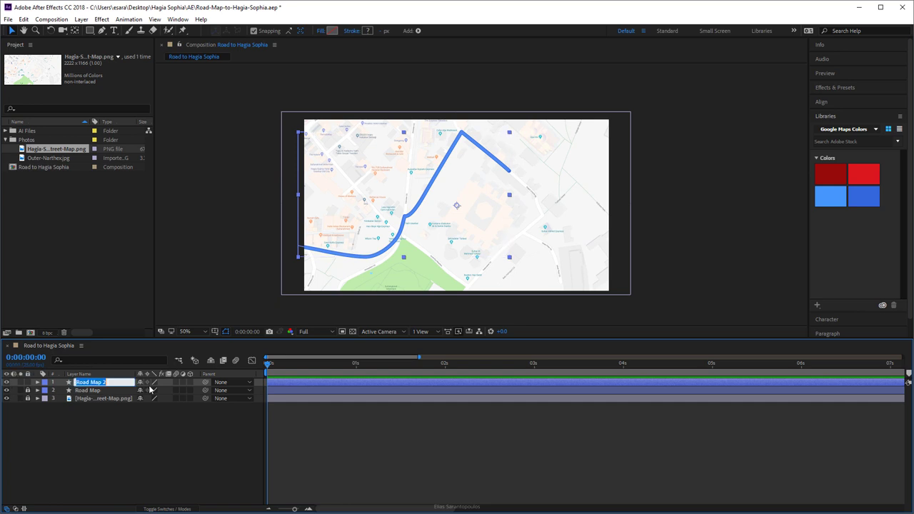
key("Right")
left_click(109, 425)
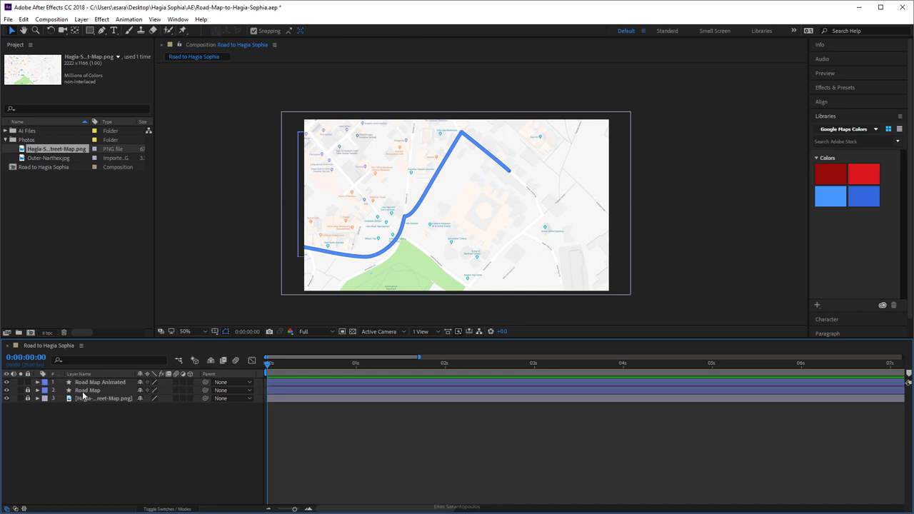
Expand the contents of Shape 1 in the Road Map Animated layer and delete Stroke 2.
left_click(38, 383)
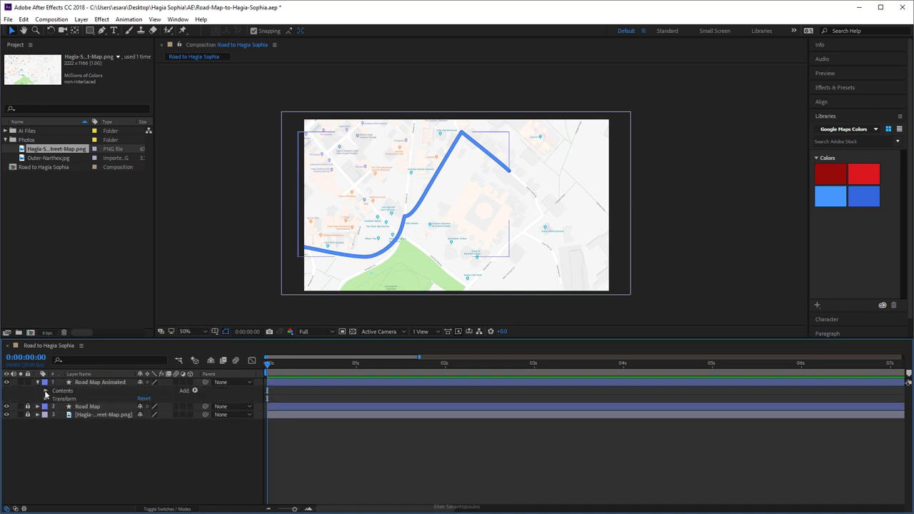
left_click(45, 392)
left_click(53, 398)
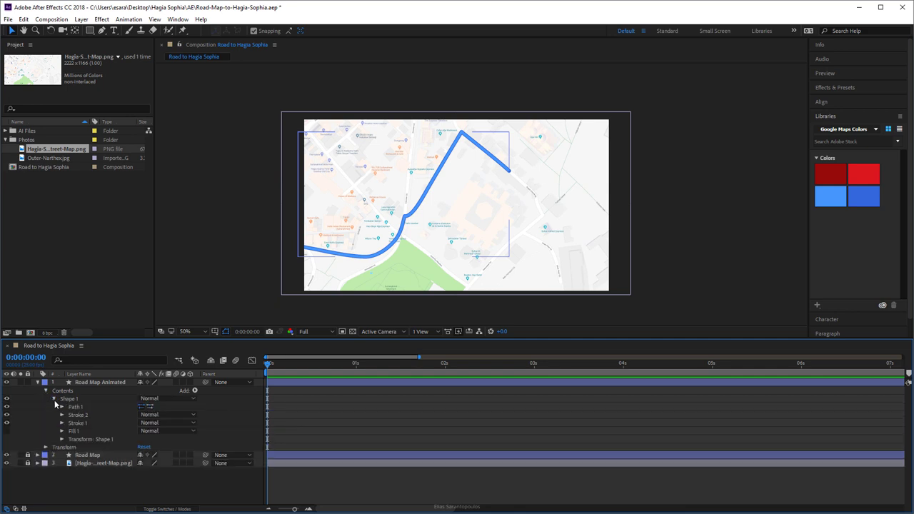
left_click(77, 415)
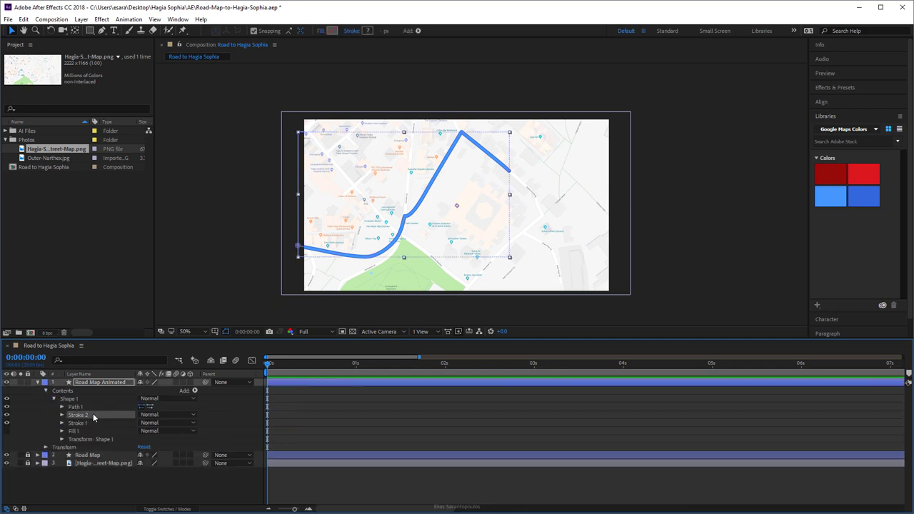
key("Delete")
Expand Stroke 1 of the Road Map Animated layer and set its stroke width to 6.
left_click(84, 415)
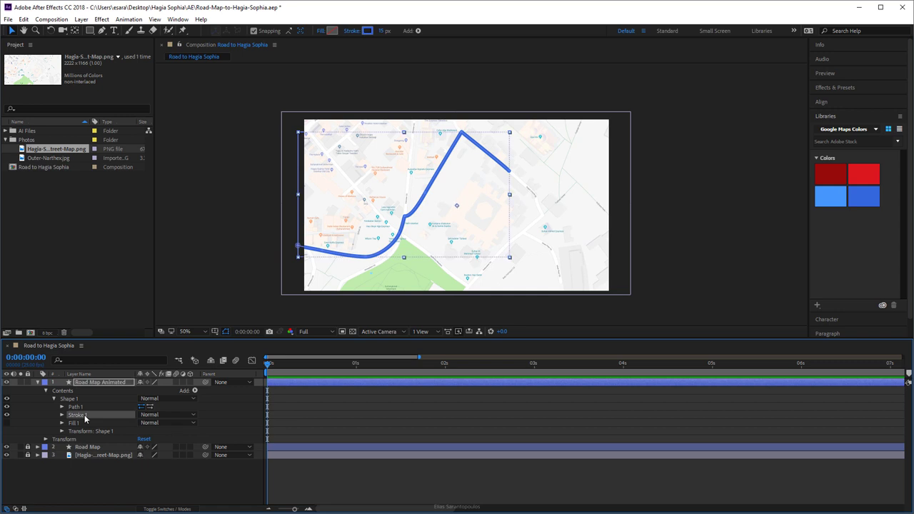
left_click(62, 415)
left_click(144, 447)
type("6")
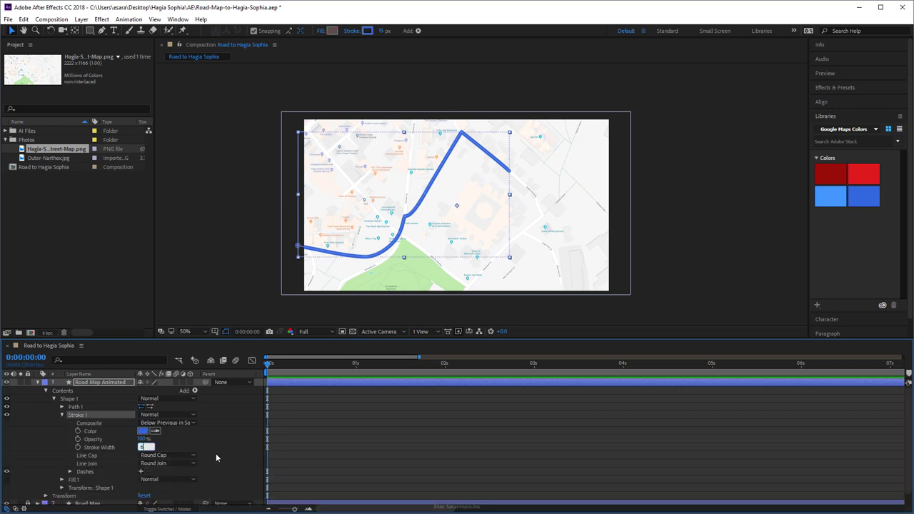
left_click(222, 439)
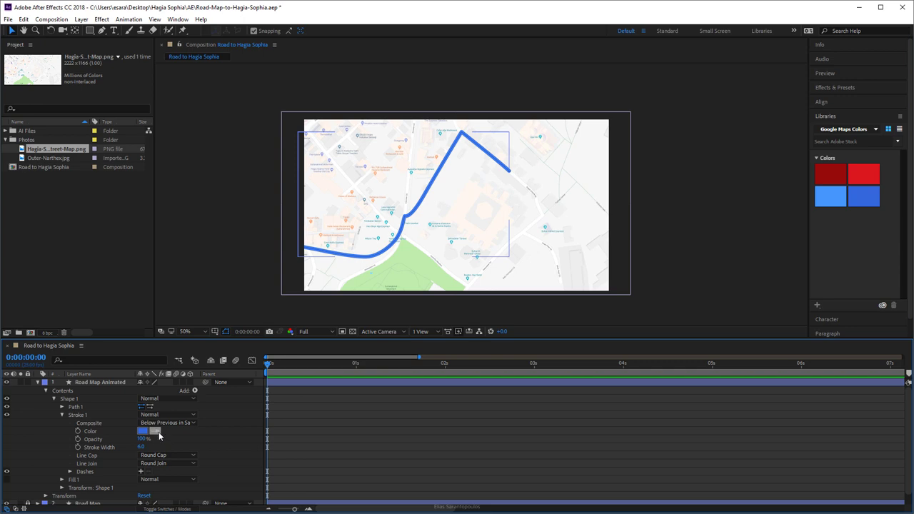
Sample the brighter red swatch from the Google Maps Colors library as the Road Map Animated layer's Stroke 1 color.
left_click(874, 177)
key("period")
key("period")
key("period")
key("period")
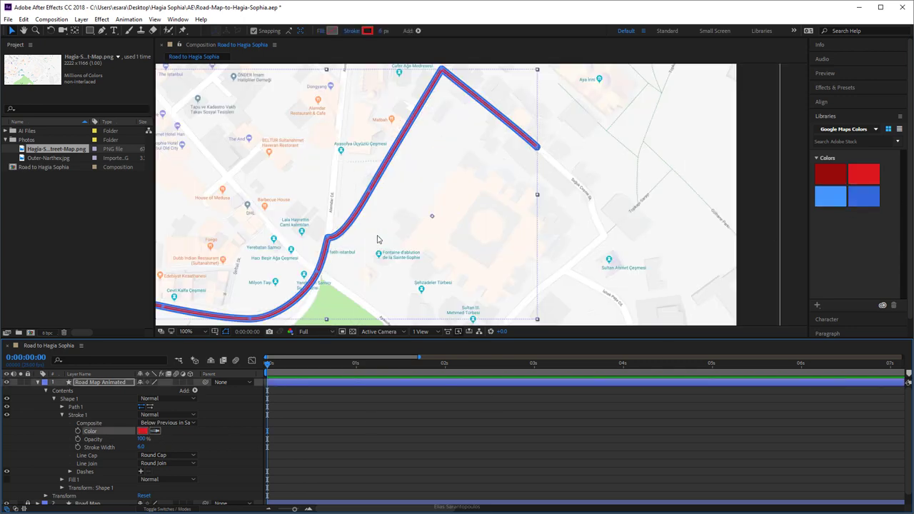
key("space")
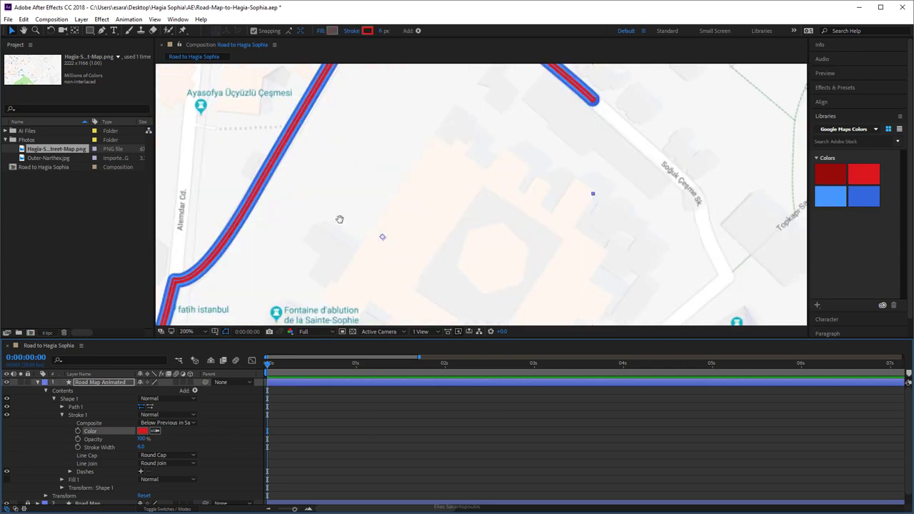
left_click_drag(286, 230, 393, 210)
Deselect the red route to check its thickness, and set its stroke width to 7.
left_click(143, 239)
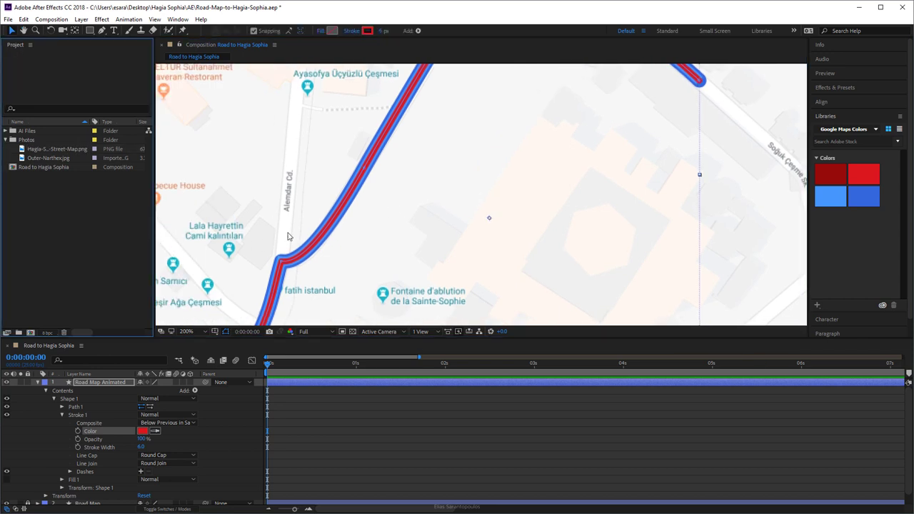
left_click(253, 205)
left_click(781, 137)
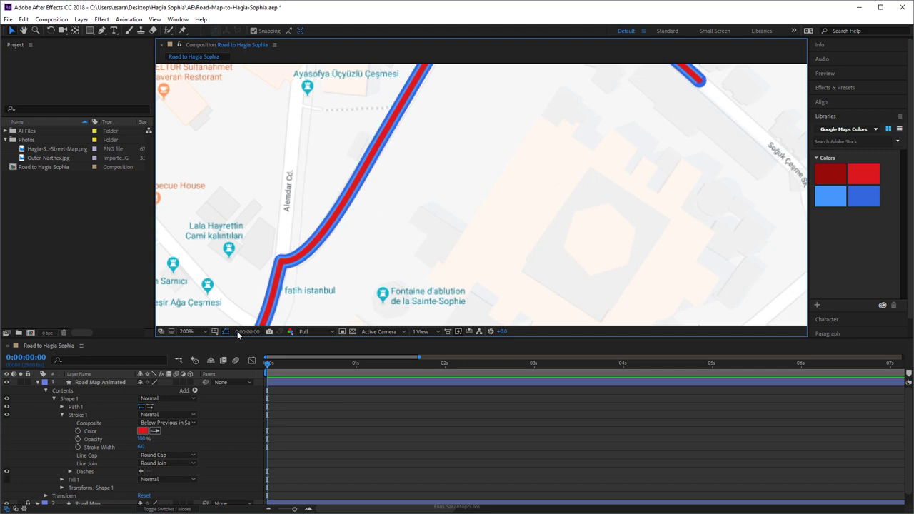
left_click_drag(146, 448, 175, 445)
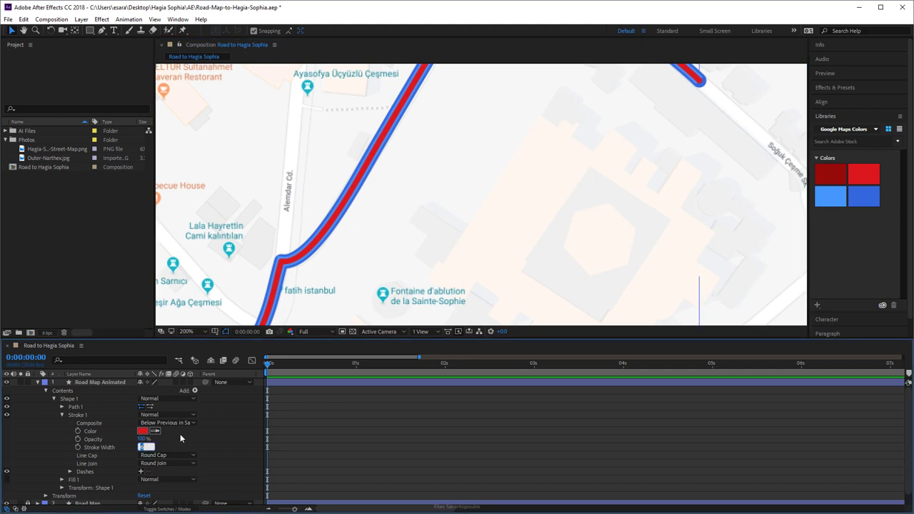
left_click(392, 260)
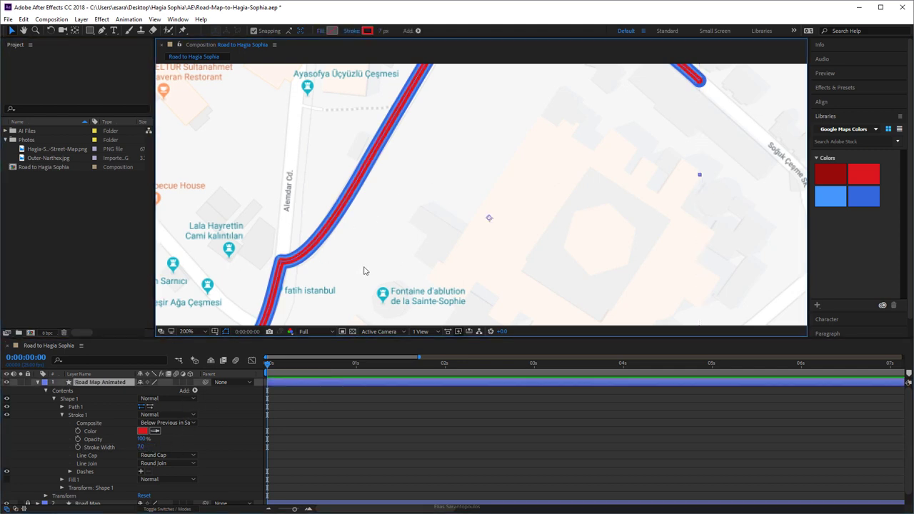
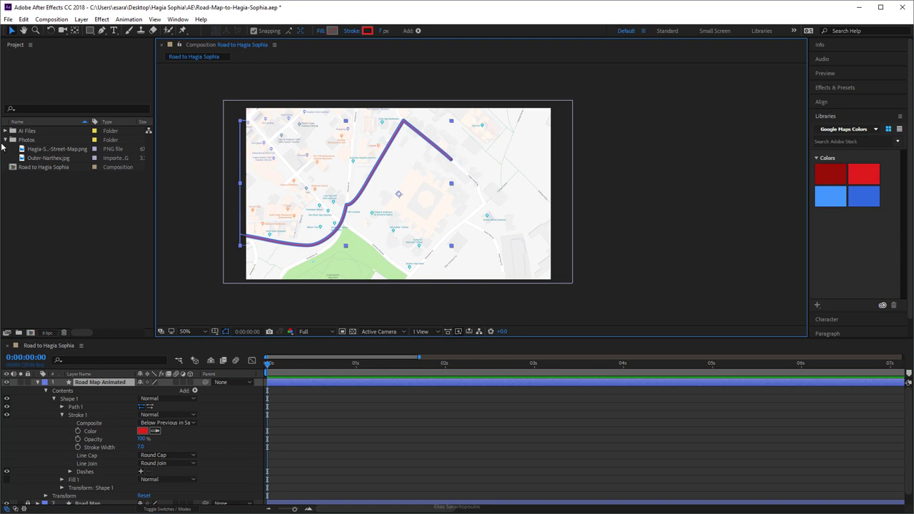
Add Map-Dot.ai from the AI Files folder to the composition as the topmost layer.
left_click(5, 140)
left_click(6, 131)
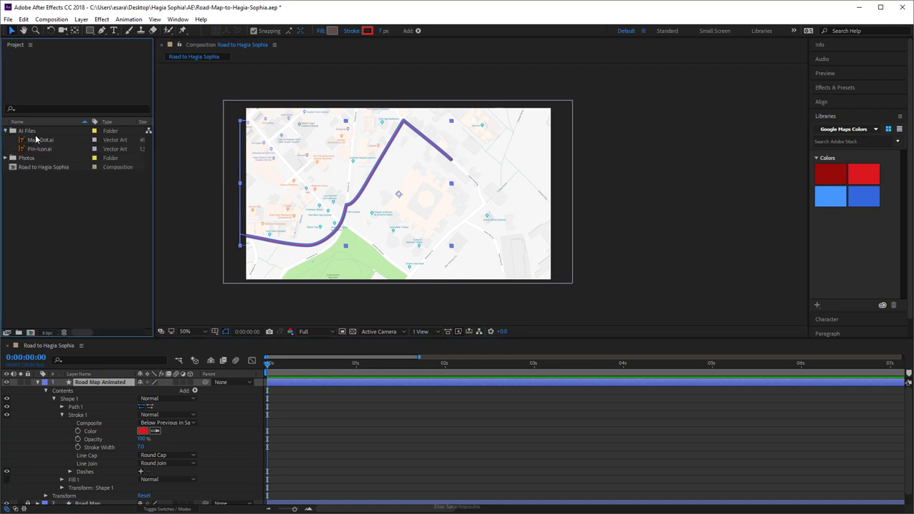
left_click_drag(51, 144, 107, 383)
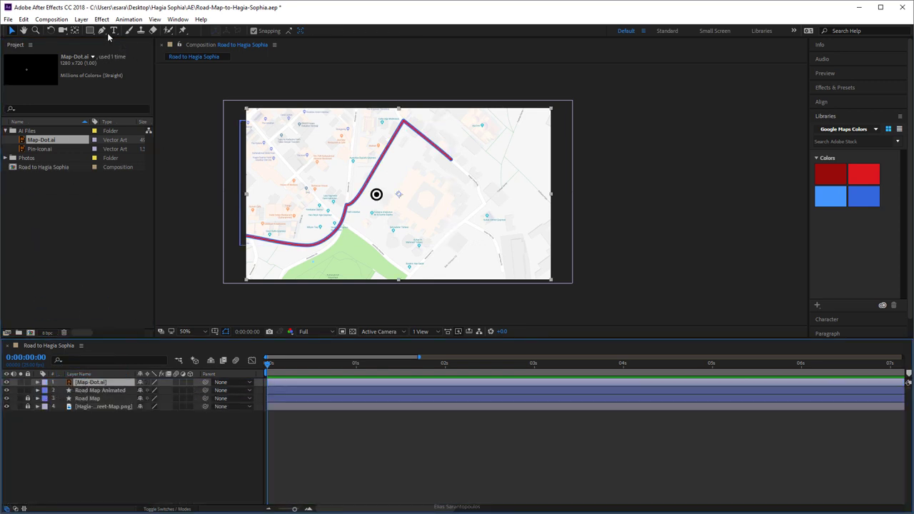
Create shapes from the Map-Dot.ai vector layer and delete the original Map-Dot.ai layer.
left_click(82, 19)
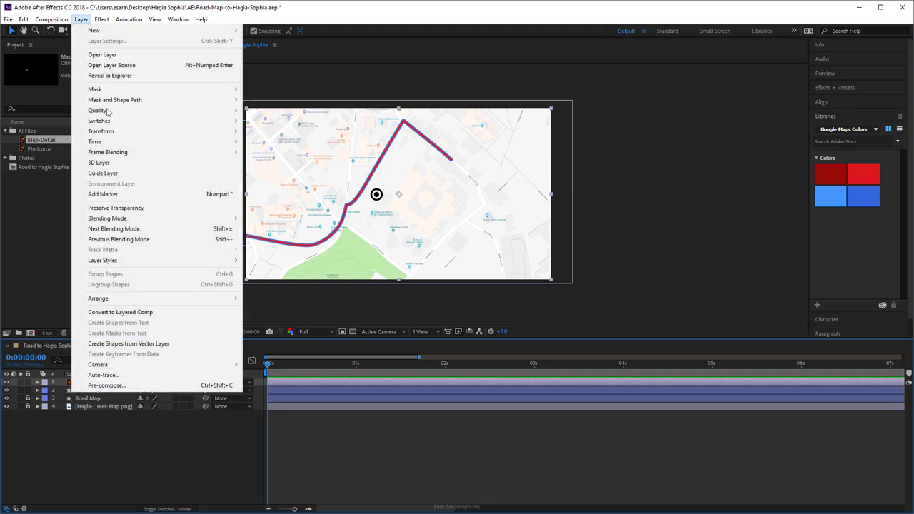
left_click(201, 350)
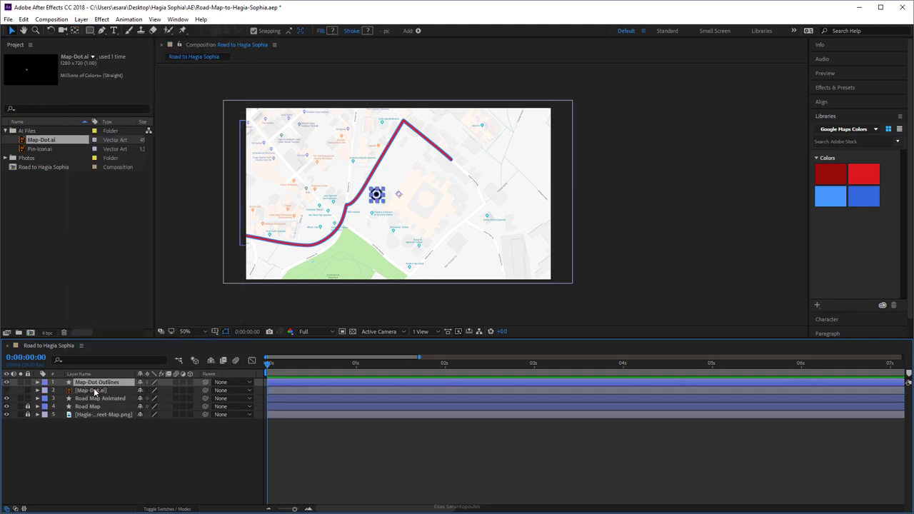
left_click(103, 392)
key("Delete")
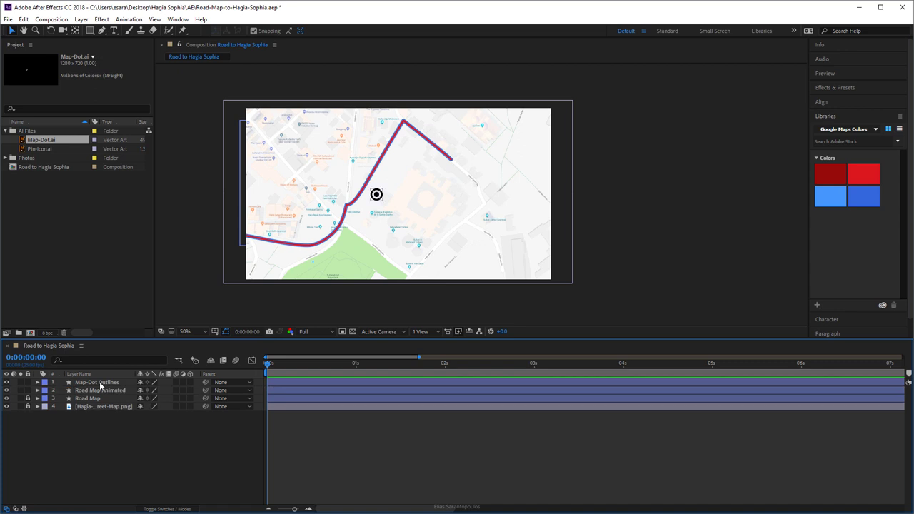
Center the Map-Dot Outlines anchor point in its layer content and place the dot on the route's end near Hagia Sophia.
left_click(102, 383)
key("period")
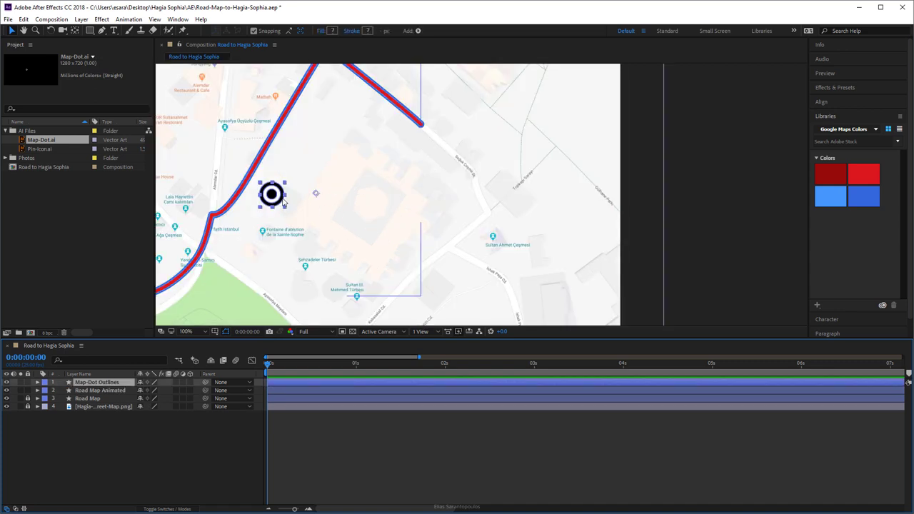
left_click_drag(271, 206, 373, 202)
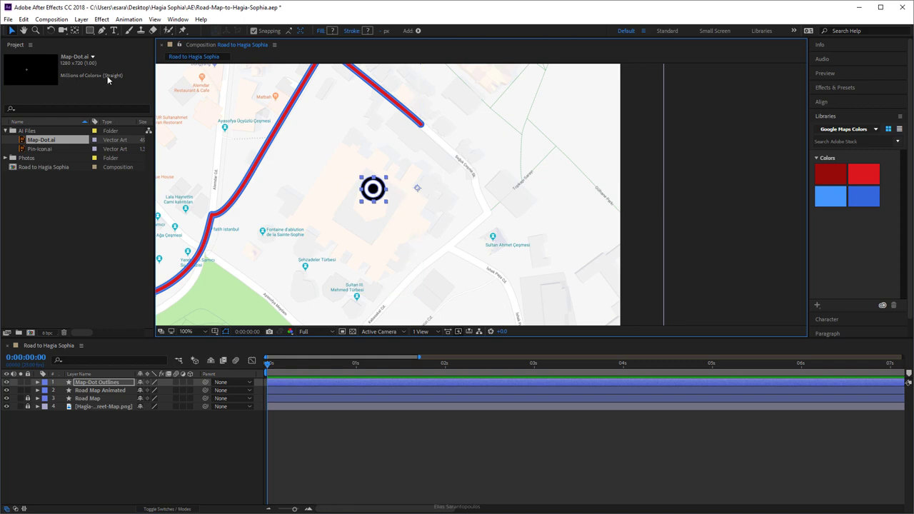
left_click(82, 20)
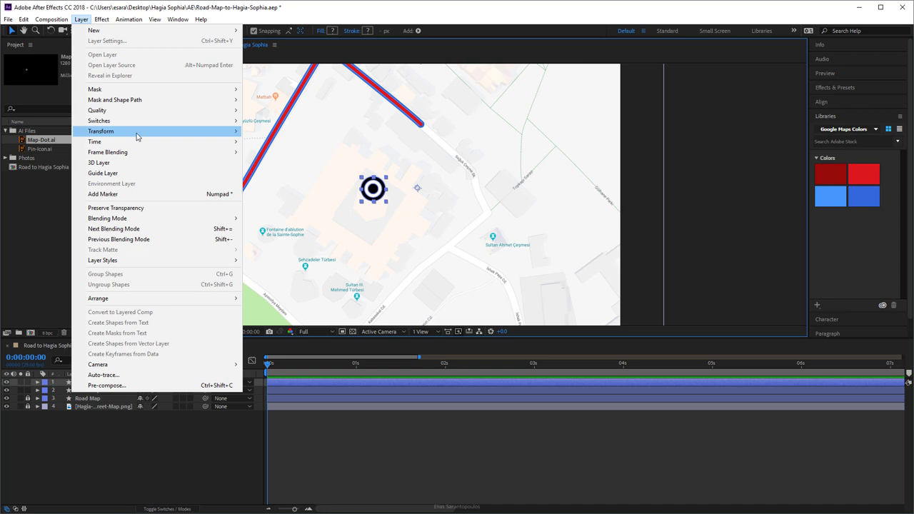
mouse_move(136, 136)
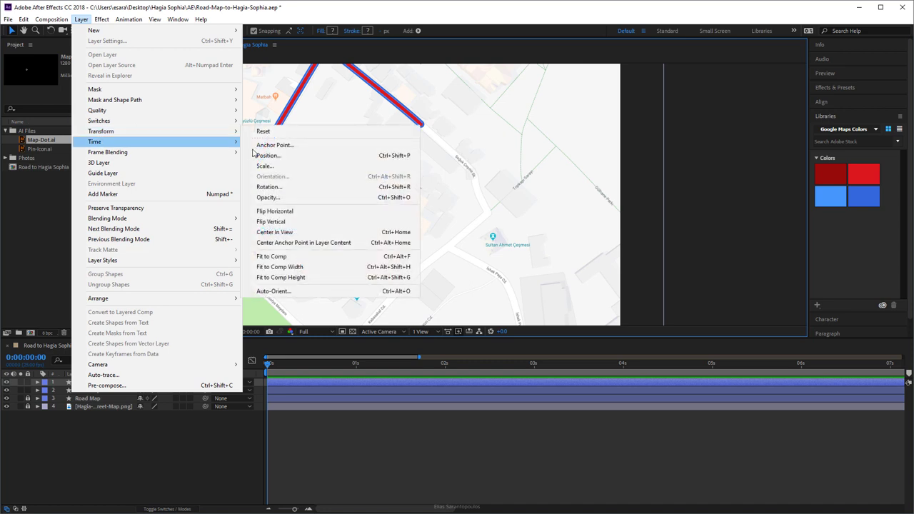
left_click(361, 244)
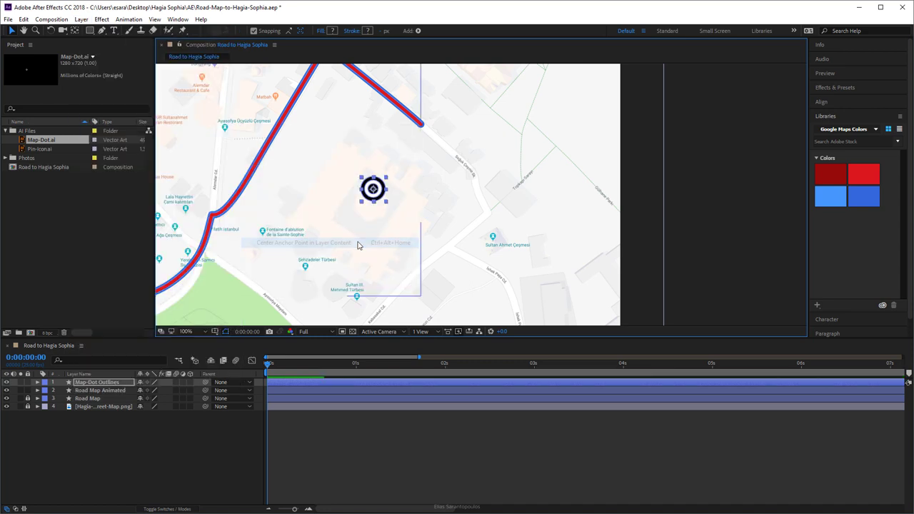
left_click_drag(375, 190, 420, 124)
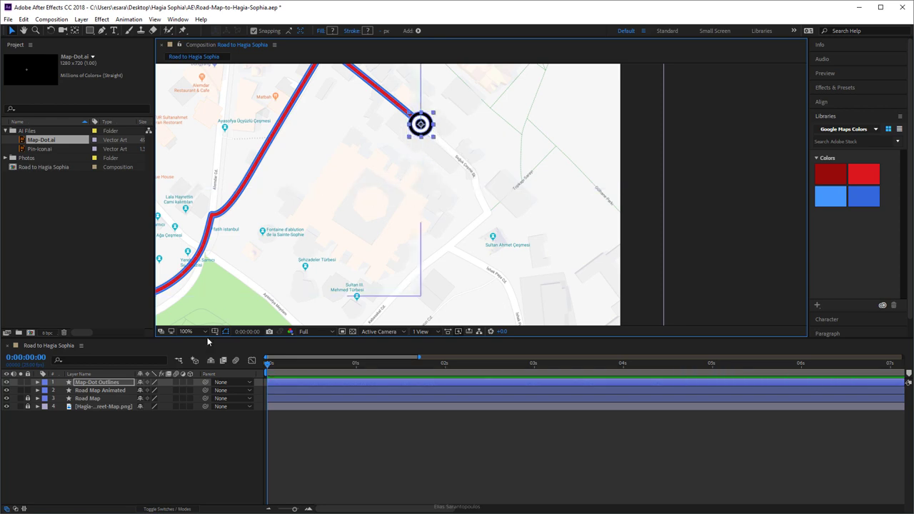
Set the scale of the Map-Dot Outlines layer to 50% and check the dot's fit at the route's end.
left_click(107, 382)
key("s")
left_click(168, 390)
type("50")
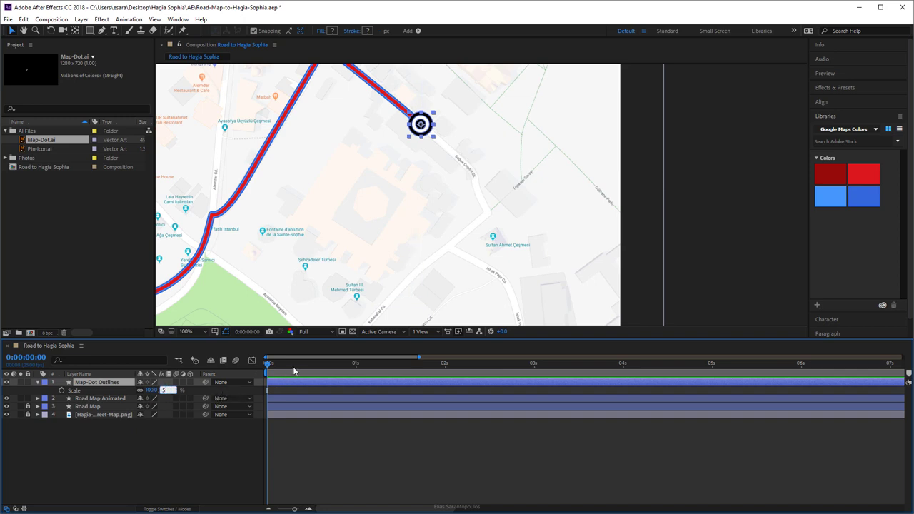
type("0")
key("Return")
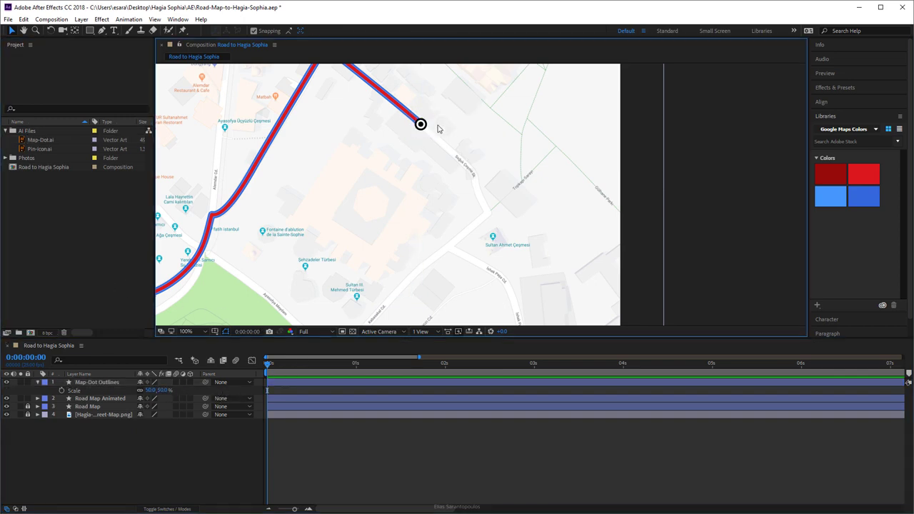
key("period")
left_click_drag(411, 131, 512, 294)
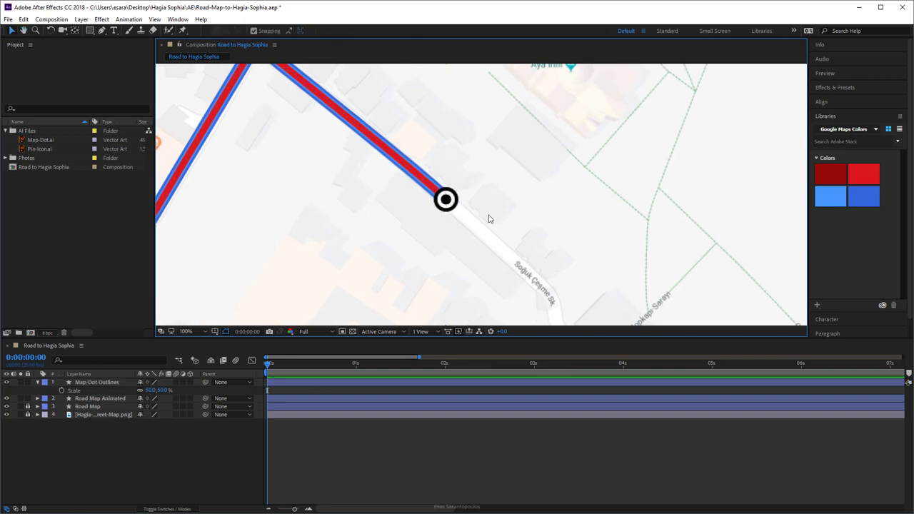
key("comma")
key("comma")
key("comma")
left_click_drag(444, 269, 428, 243)
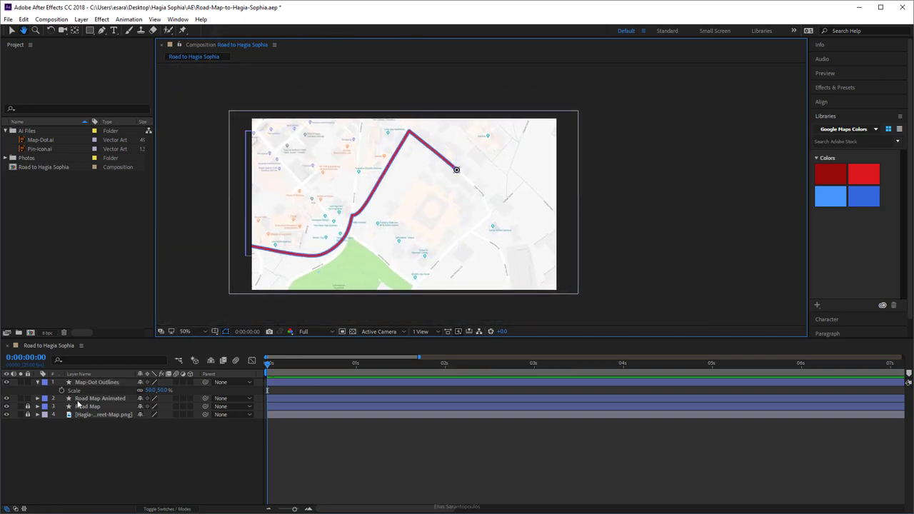
Collapse the Map-Dot Outlines layer's properties and lock the layer.
left_click(38, 383)
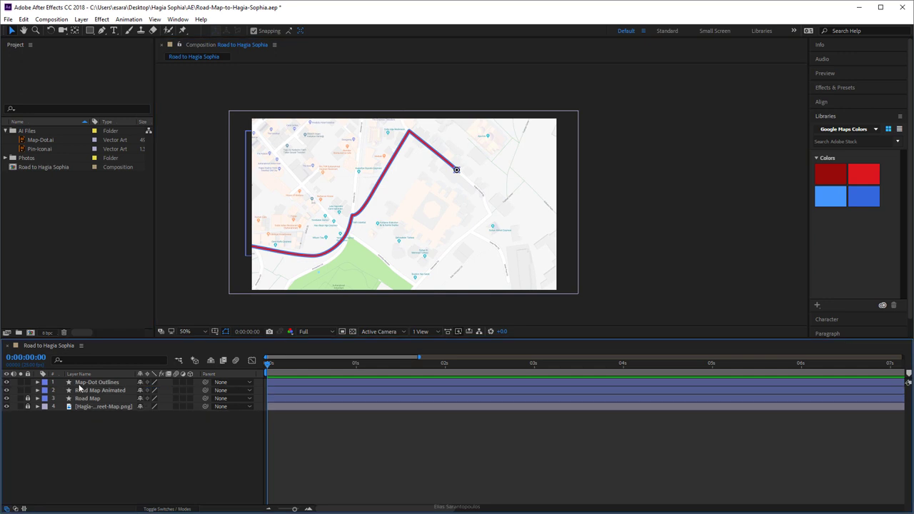
left_click(80, 384)
left_click(28, 383)
Expand the Road Map Animated layer, collapse its Stroke 1 settings, and add Trim Paths to its contents.
left_click(38, 391)
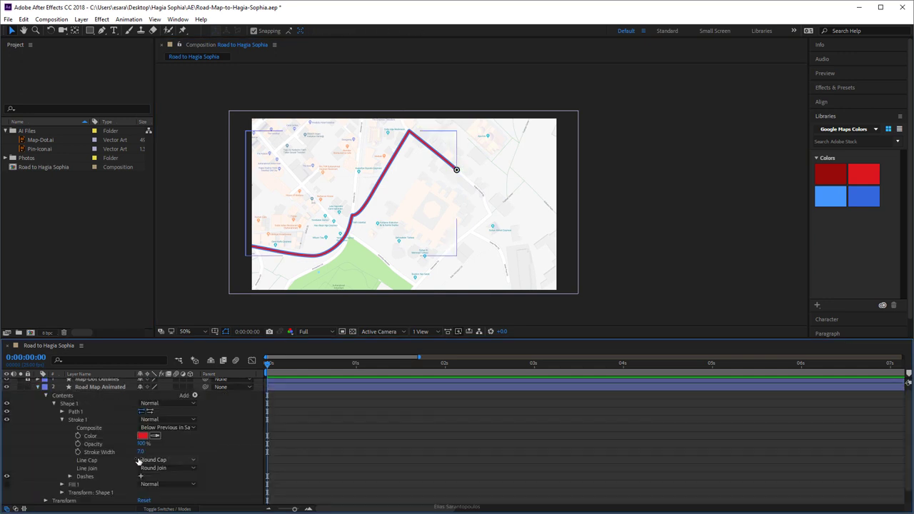
left_click(61, 420)
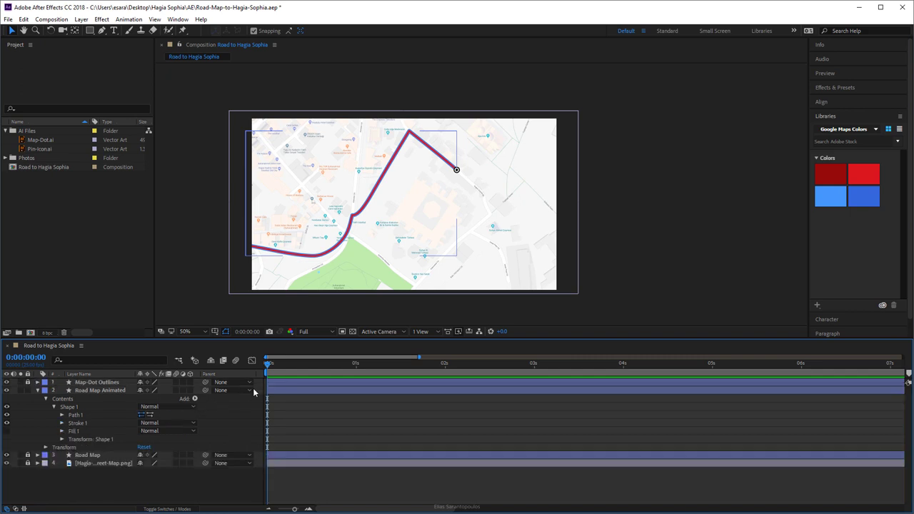
left_click_drag(340, 345, 343, 188)
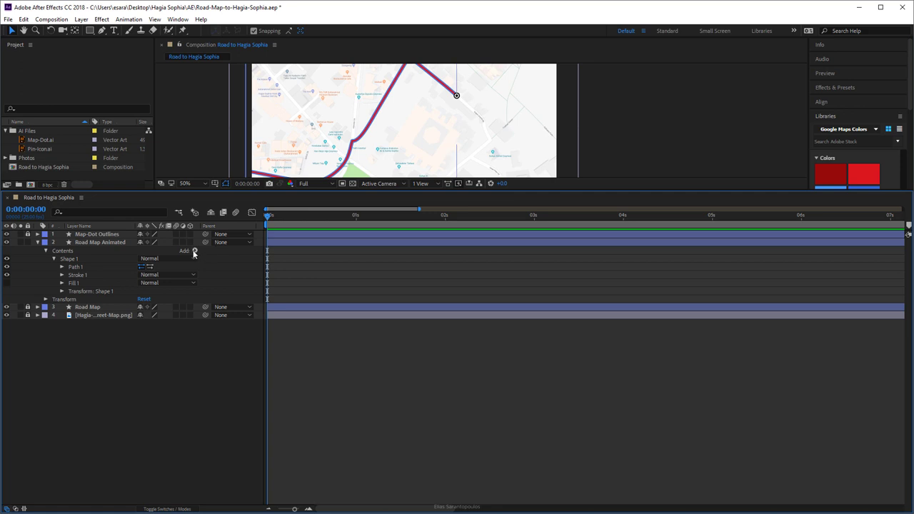
left_click(195, 252)
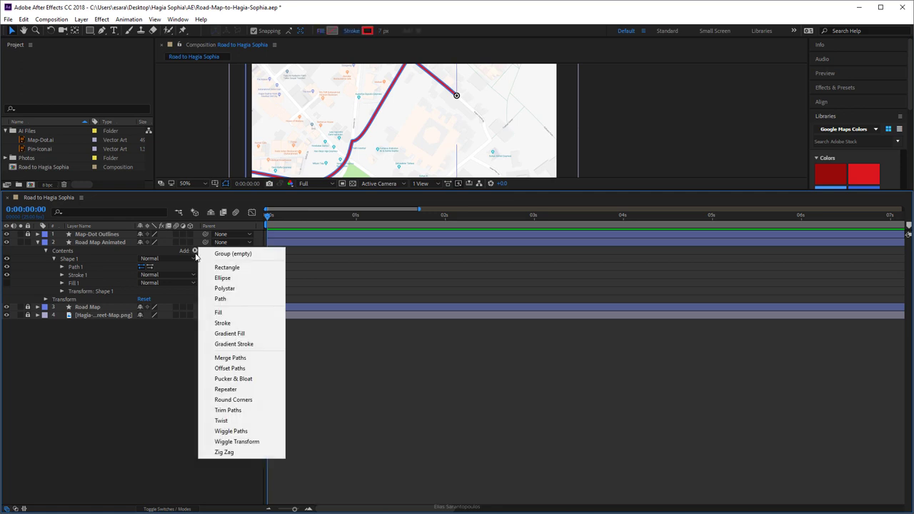
left_click(265, 413)
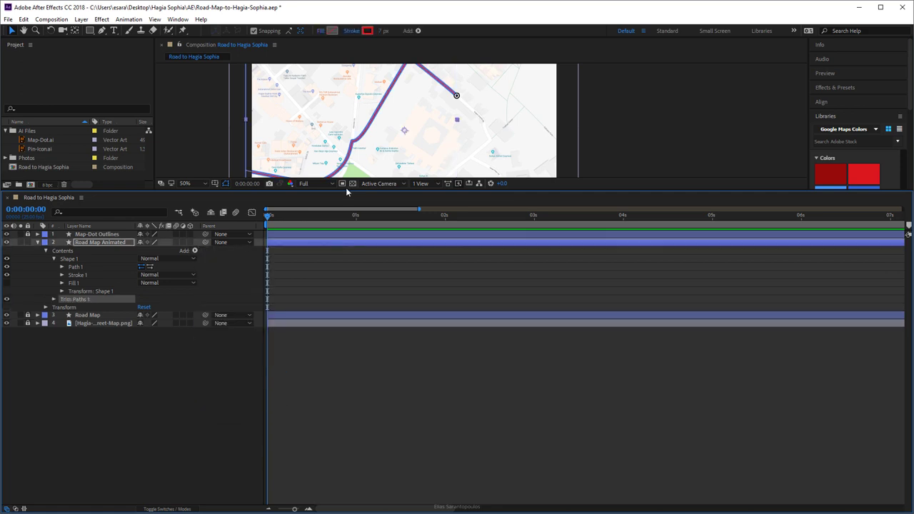
left_click_drag(346, 190, 363, 330)
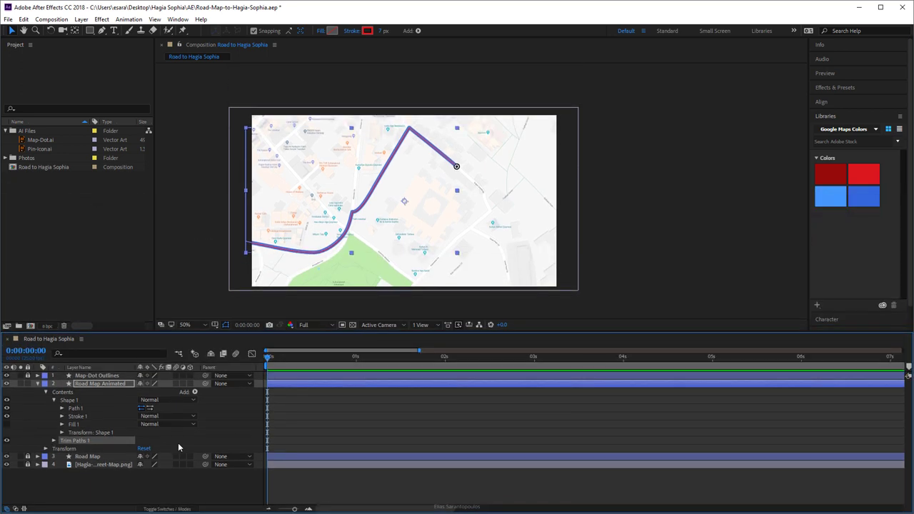
Expand Trim Paths 1 and set an End keyframe of 0% at the start of the composition.
left_click(55, 441)
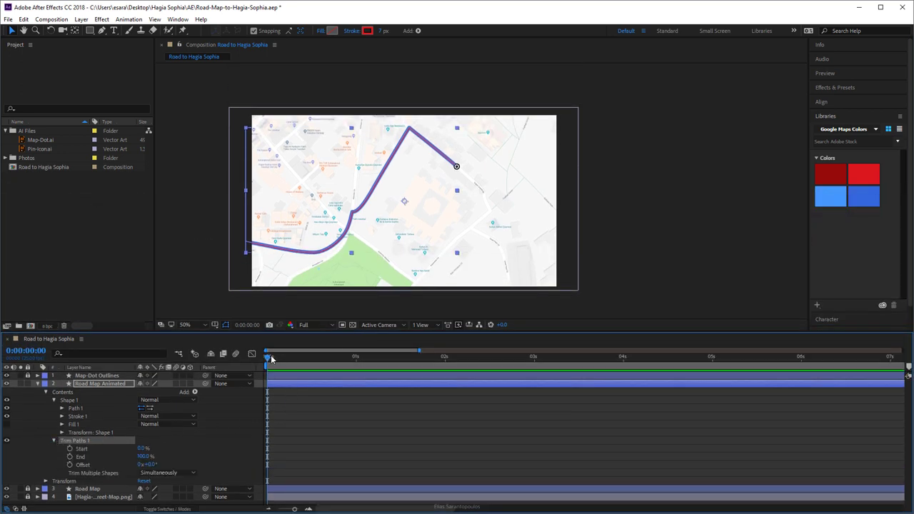
left_click(70, 457)
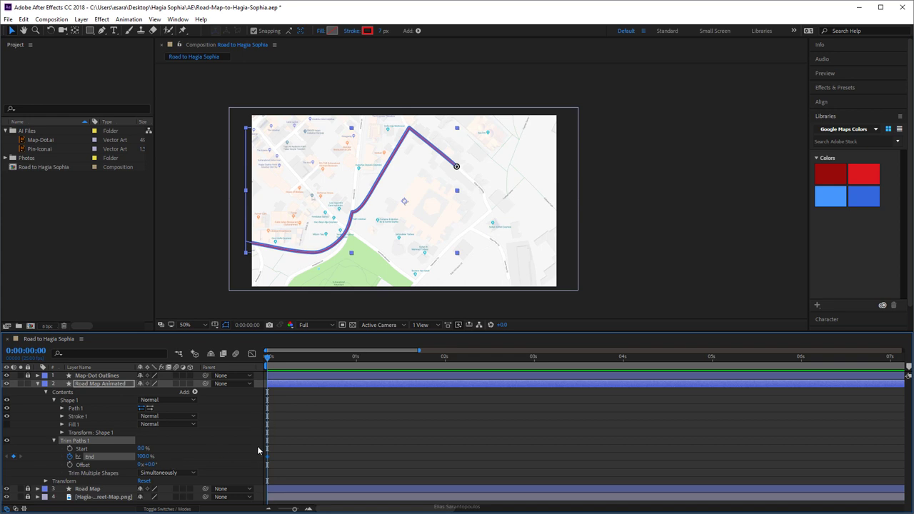
left_click(143, 456)
type("0")
key("Return")
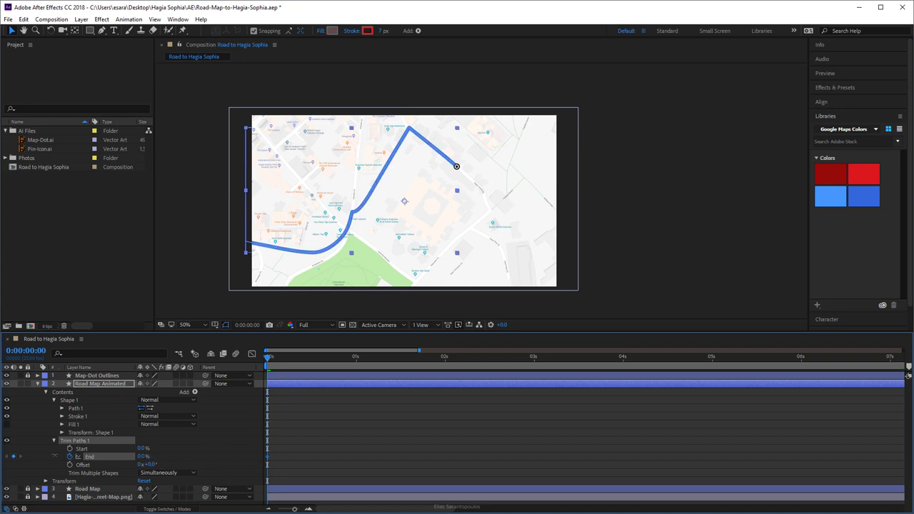
Set a second Trim Paths End keyframe of 100% at 0:00:02:00, and deselect the layer.
left_click_drag(269, 362, 445, 366)
left_click_drag(295, 509, 287, 509)
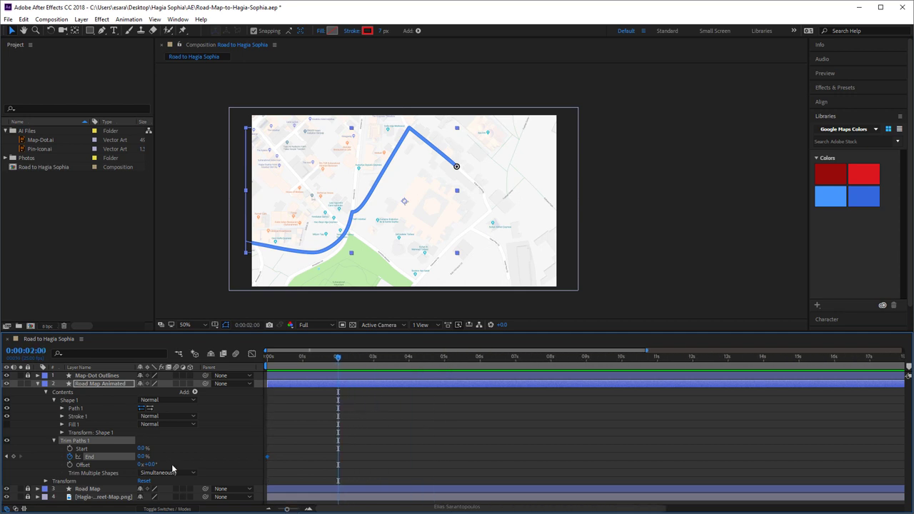
left_click_drag(143, 457, 294, 461)
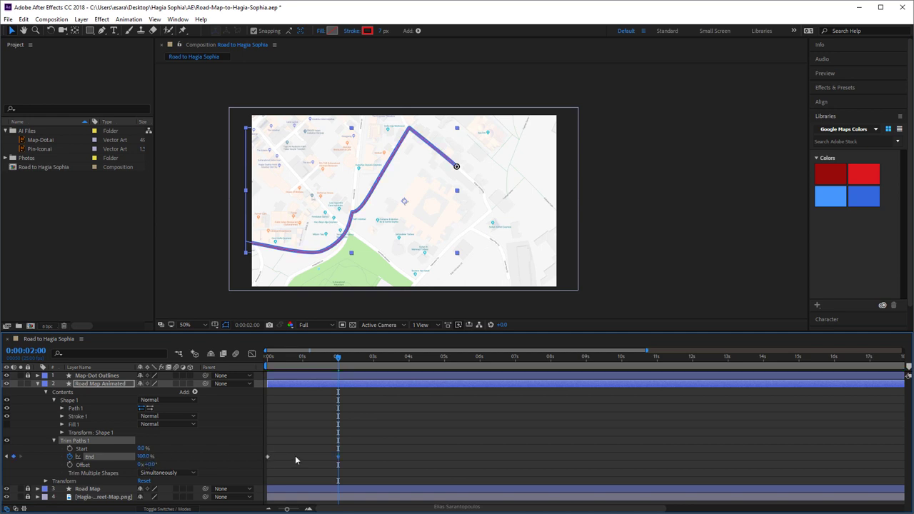
left_click(613, 230)
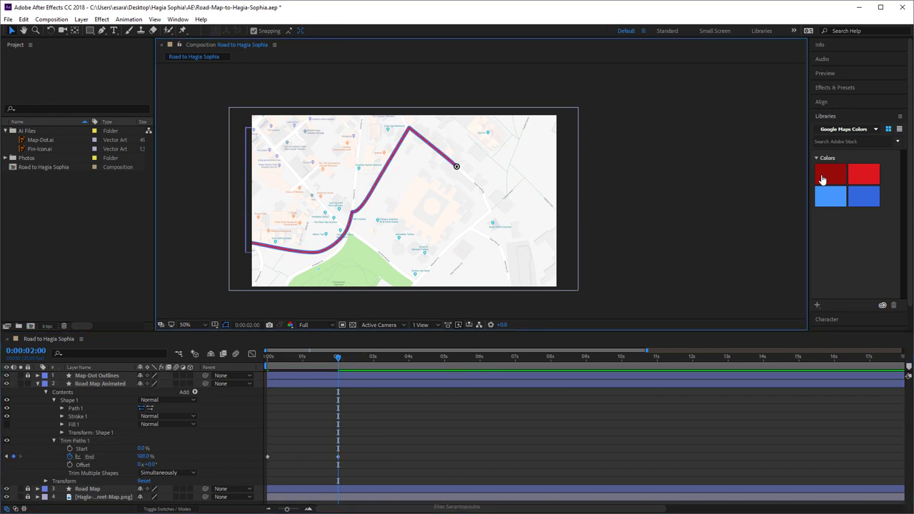
Return to the first frame and preview the red route's drawing animation.
left_click(841, 72)
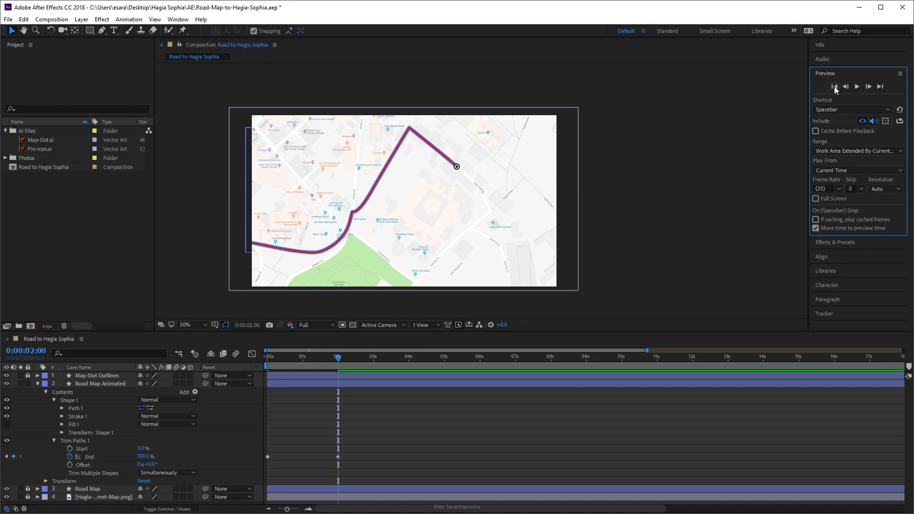
left_click(835, 86)
left_click(642, 187)
key("space")
key("space")
left_click(644, 198)
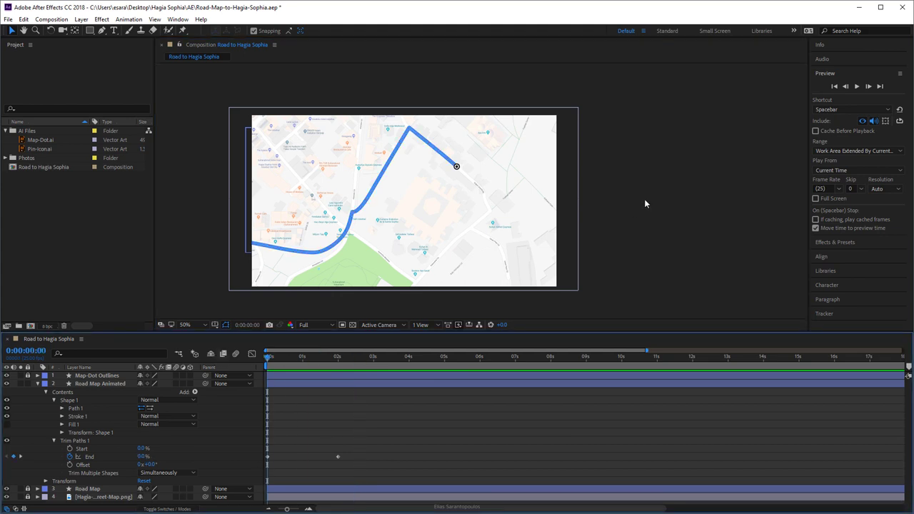
key("Home")
key("space")
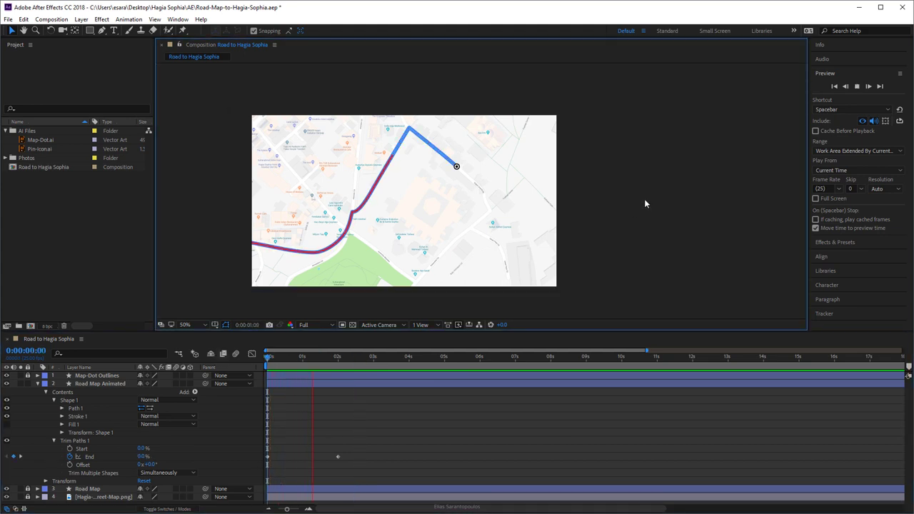
key("space")
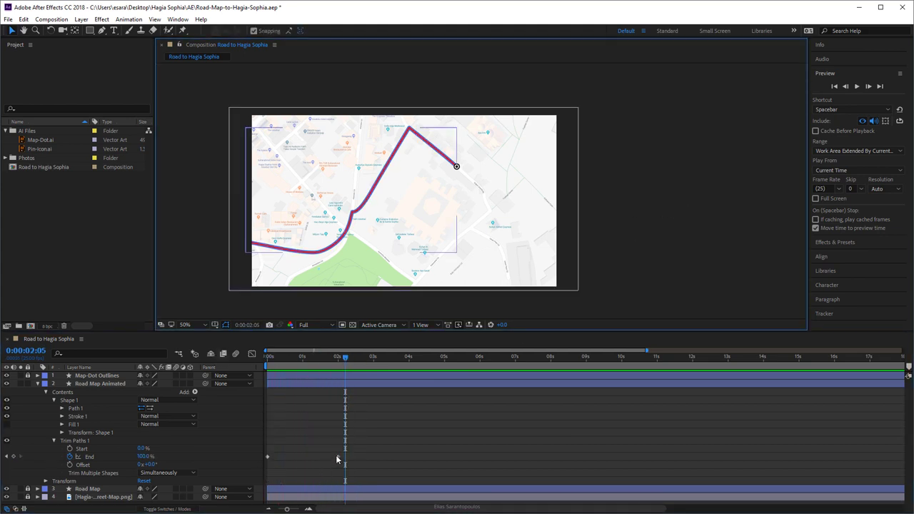
Move the second Trim Paths End keyframe earlier to about 1.4 seconds and preview the faster animation from the start.
left_click_drag(337, 456, 317, 455)
key("Home")
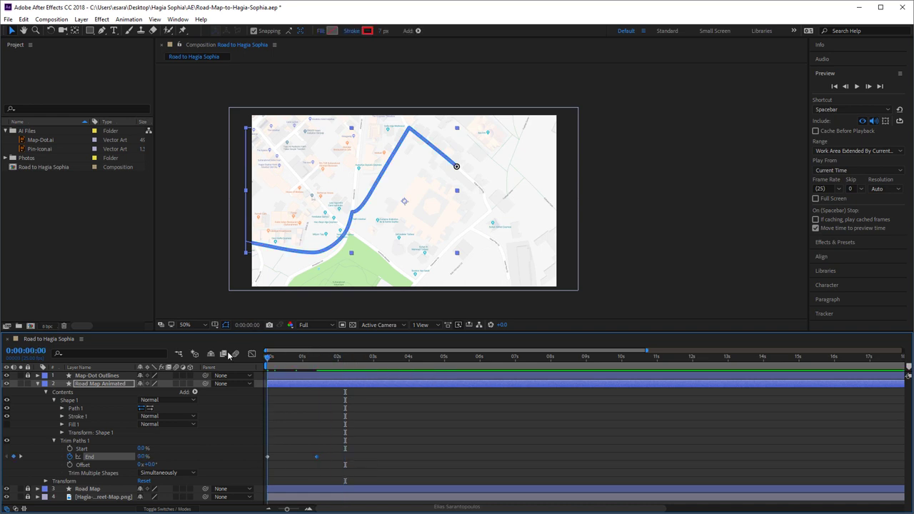
left_click(643, 244)
key("space")
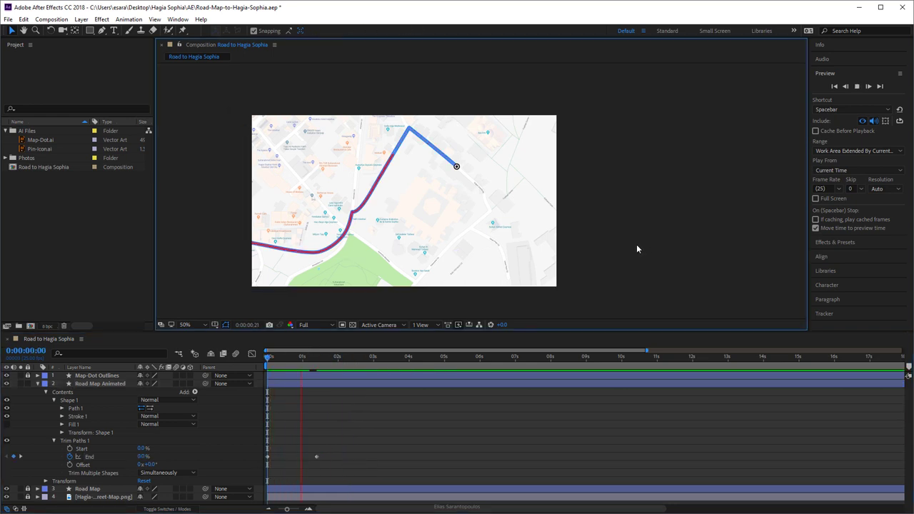
key("space")
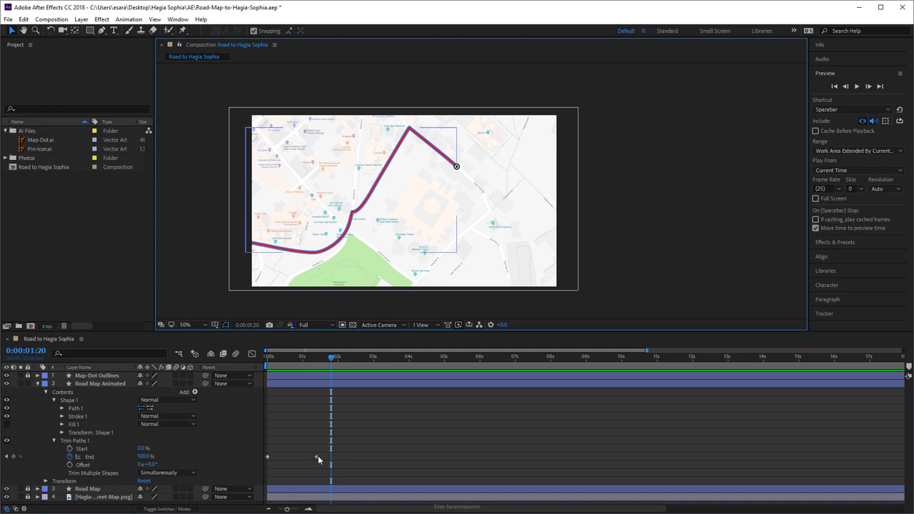
Move the second Trim Paths End keyframe to about 1.3 seconds and collapse the Road Map Animated layer.
left_click_drag(318, 456, 312, 456)
left_click(644, 268)
left_click(38, 383)
left_click(664, 221)
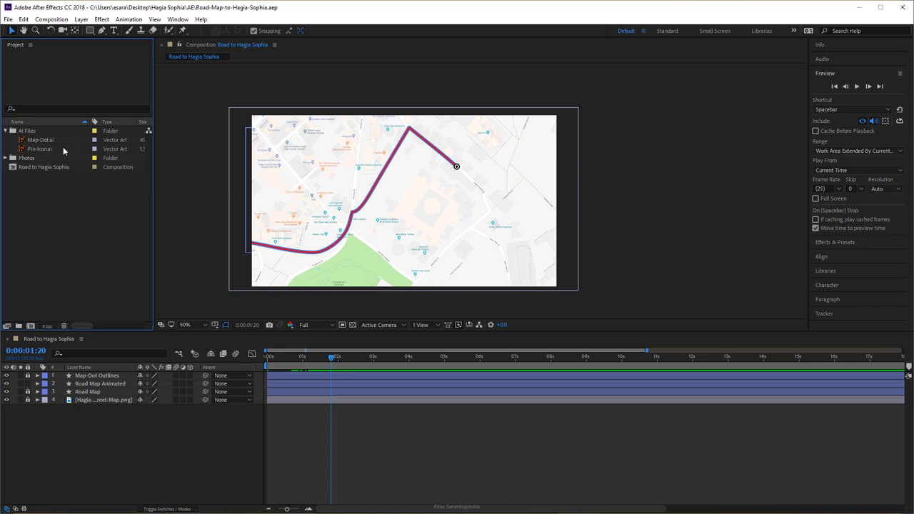
Add Pin-Icon.ai as the top layer of the composition and create shapes from the vector layer.
left_click_drag(61, 147, 127, 373)
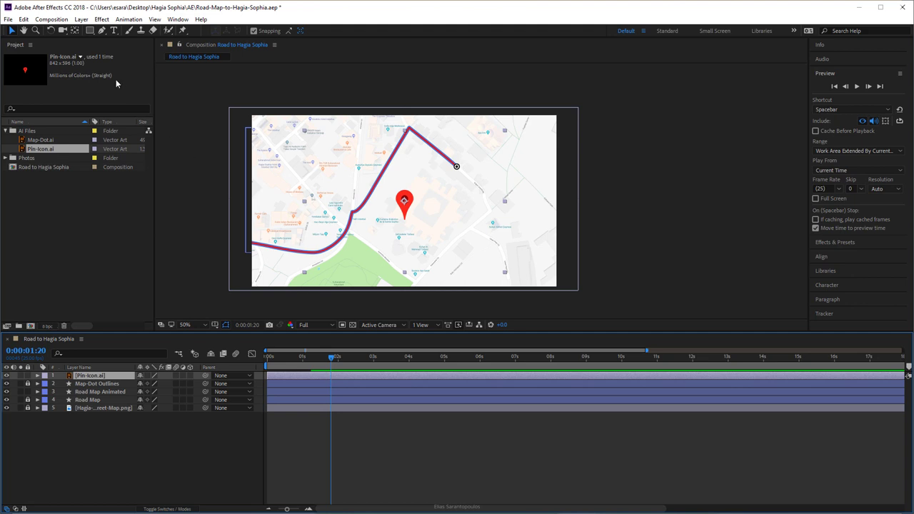
left_click(81, 19)
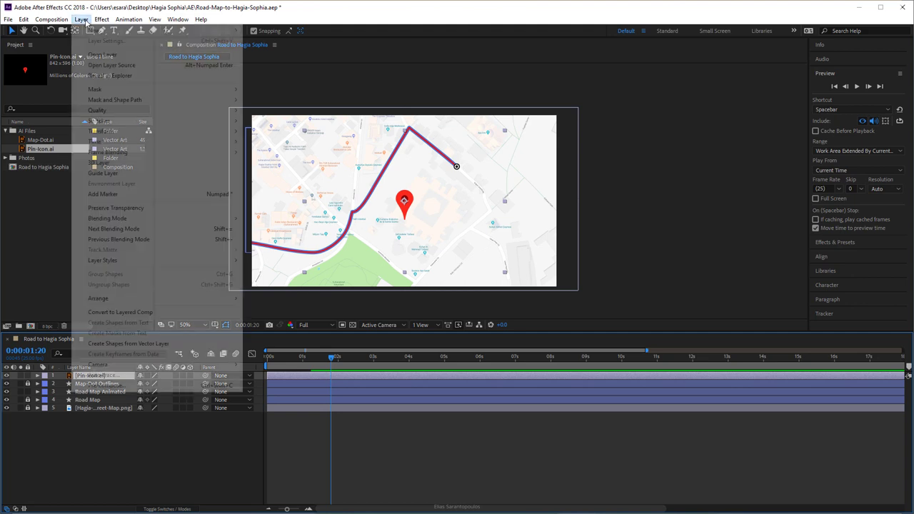
left_click(195, 345)
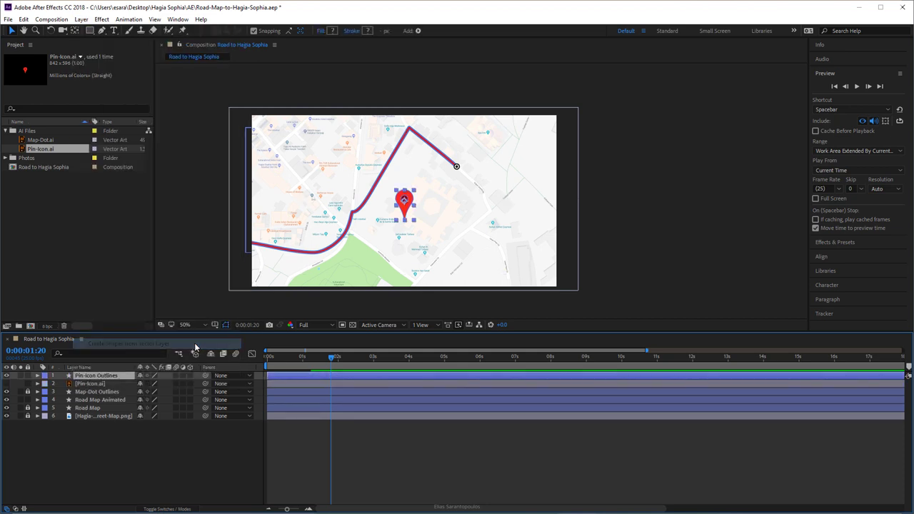
Delete the original Pin-Icon.ai layer and rename the pin outlines layer as Pin-Icon.
left_click(100, 384)
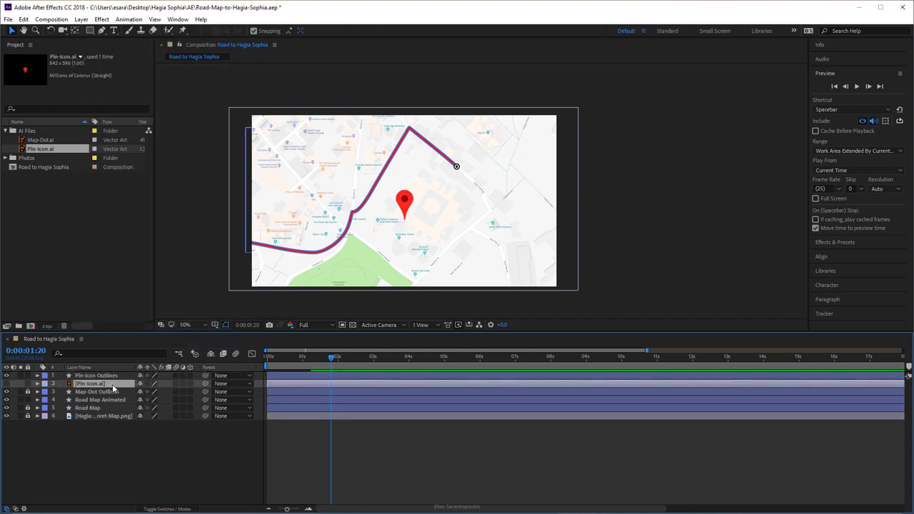
key("Delete")
left_click(114, 377)
key("Return")
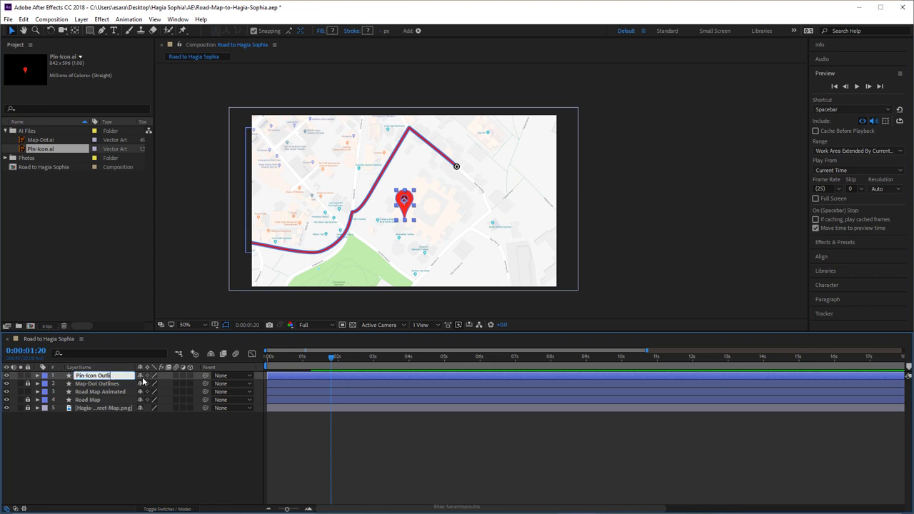
key("Return")
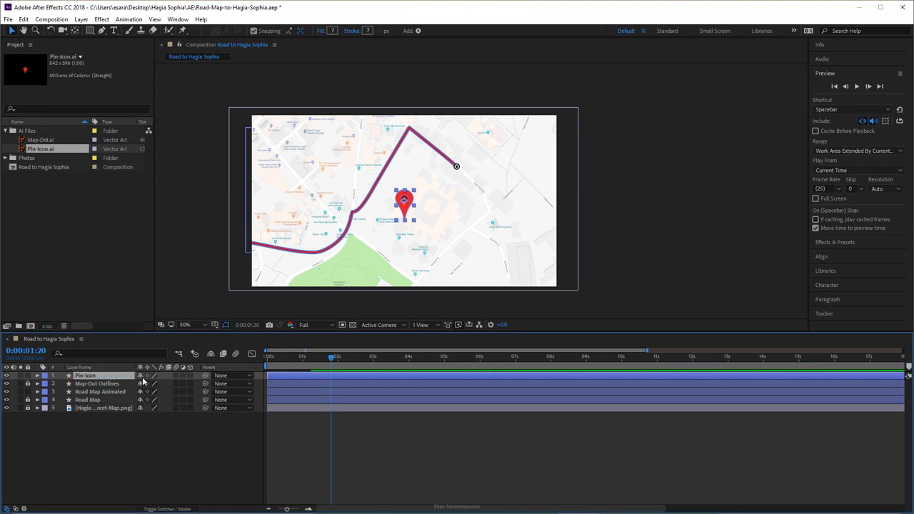
Center the Pin-Icon layer's anchor point in its layer content.
left_click(81, 19)
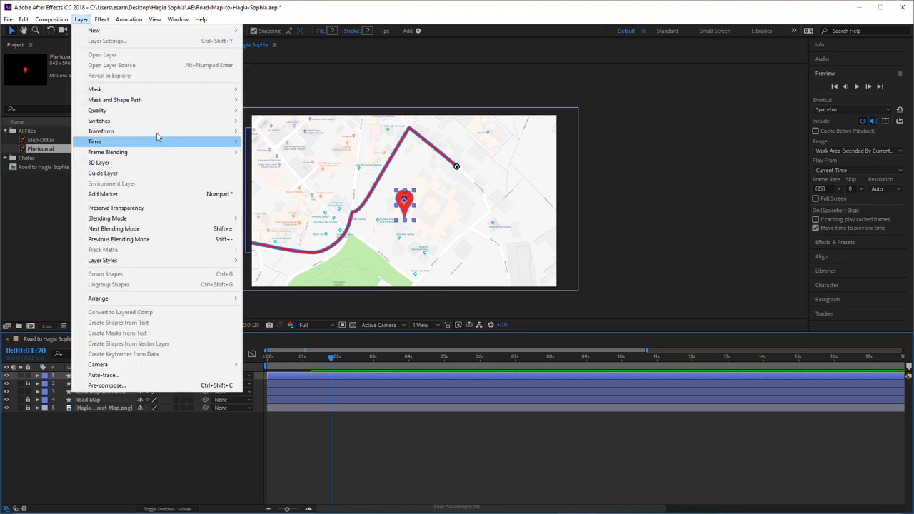
mouse_move(161, 132)
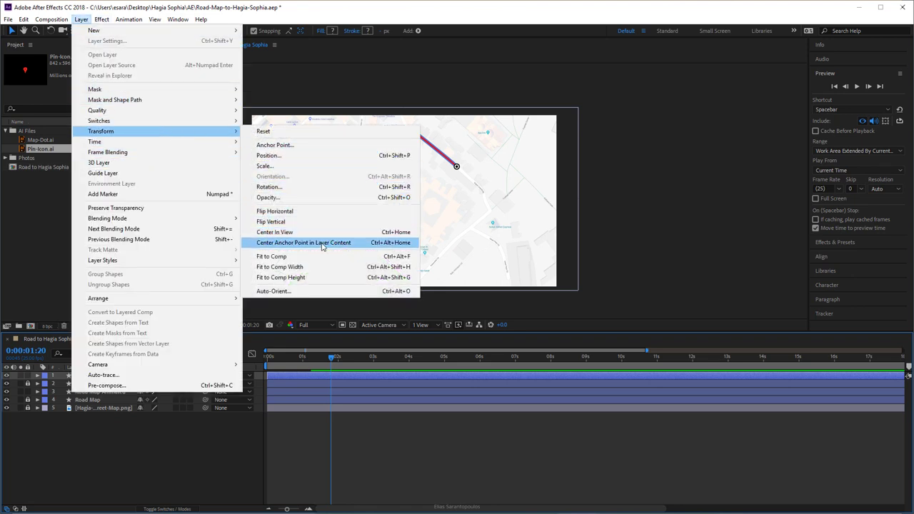
left_click(363, 246)
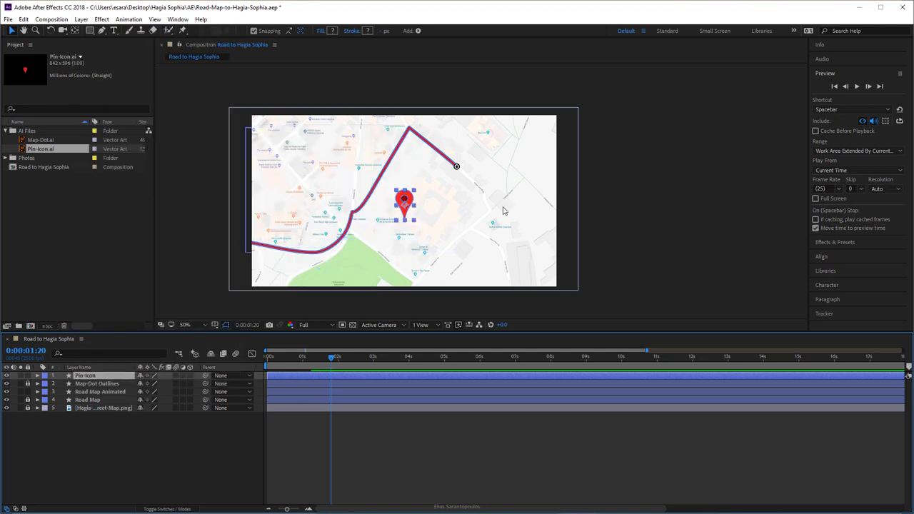
Move the pin onto the Hagia Sophia building on the map and scale it to 68%.
scroll(430, 222, "up", 4)
scroll(429, 220, "down", 2)
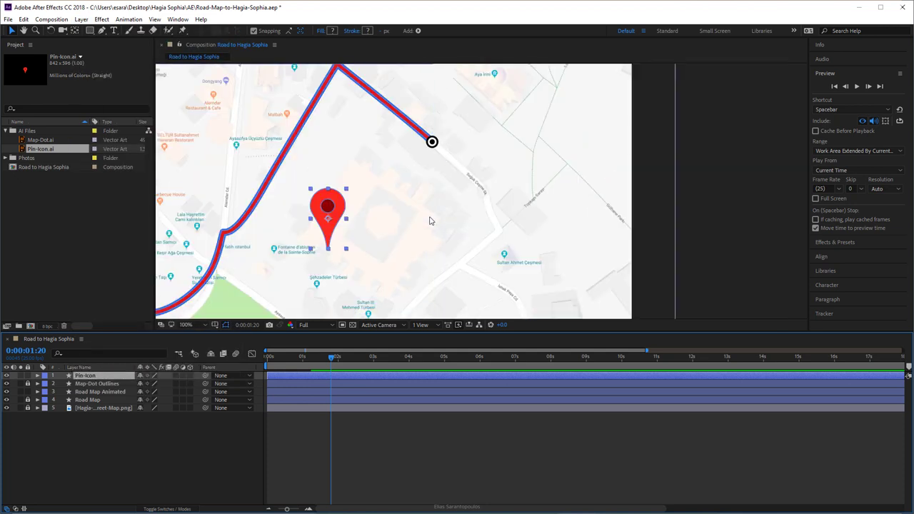
left_click_drag(327, 213, 385, 210)
key("s")
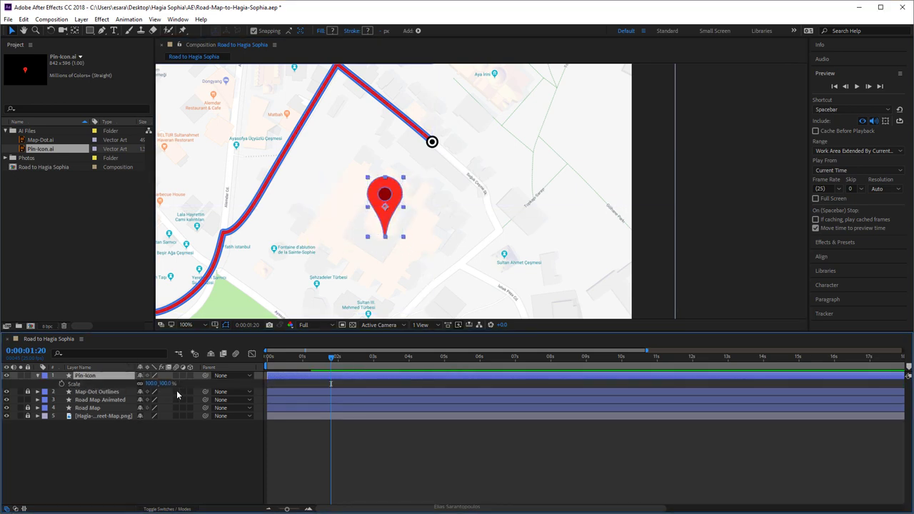
left_click_drag(167, 384, 154, 384)
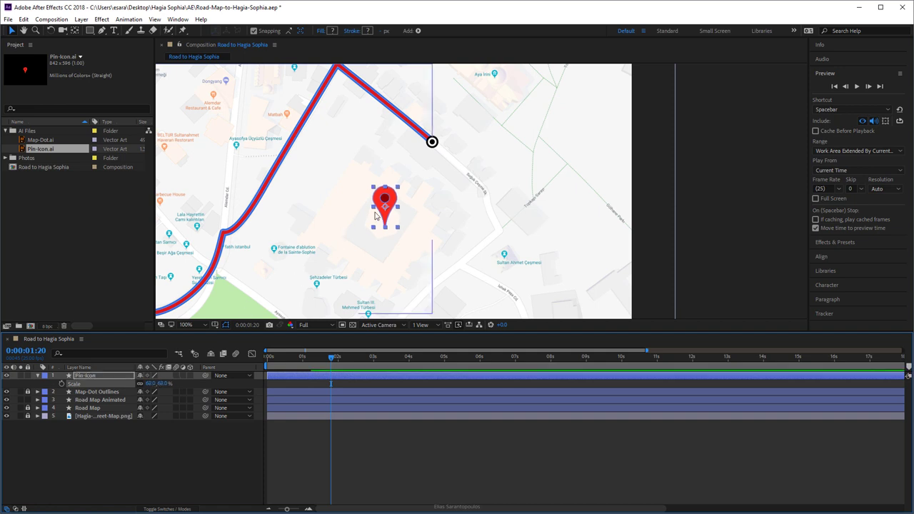
Nudge the pin slightly up and to the left over the Hagia Sophia building, and deselect it.
left_click_drag(385, 206, 384, 202)
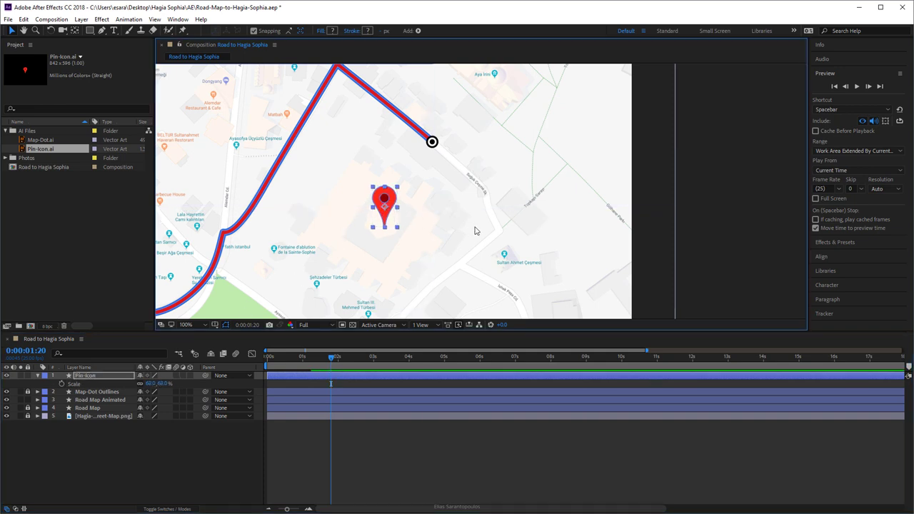
key("Left")
key("Left")
key("Left")
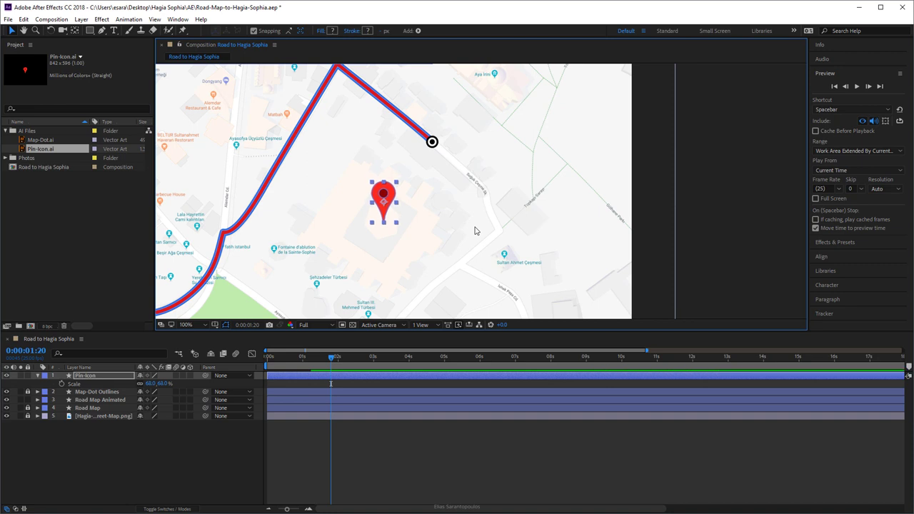
key("Left")
key("Up")
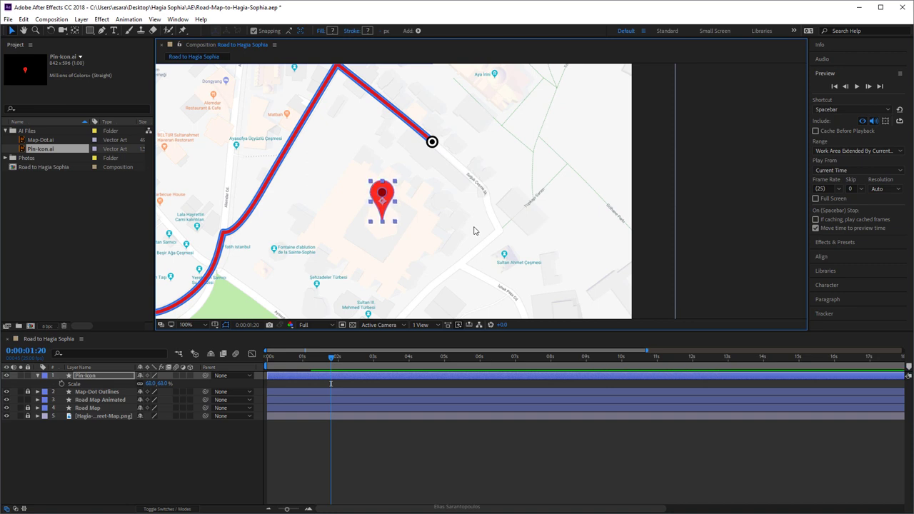
left_click(442, 218)
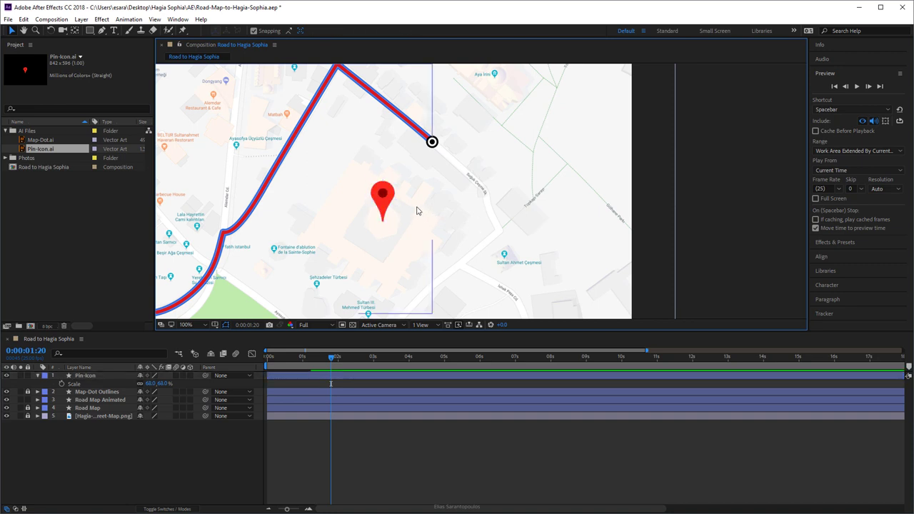
key("comma")
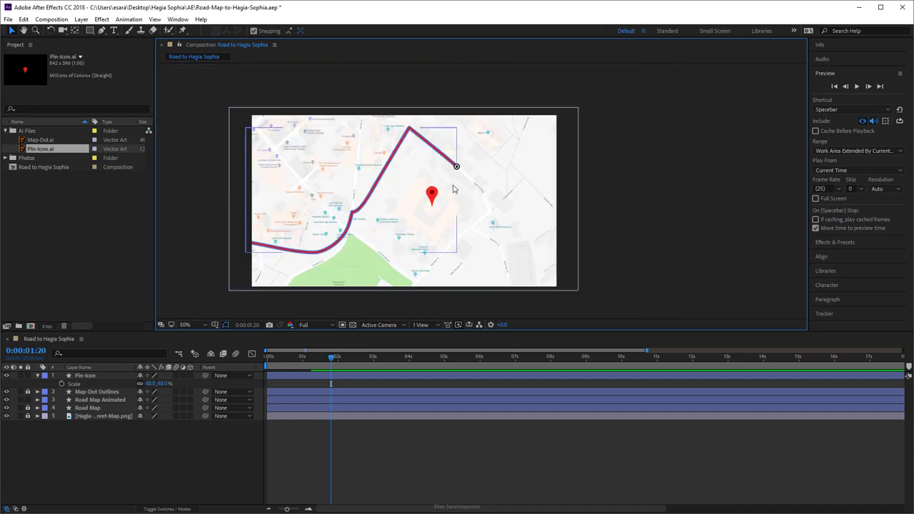
Make Pin-Icon a 3D layer.
left_click(81, 384)
left_click(431, 194)
left_click(431, 79)
left_click(85, 378)
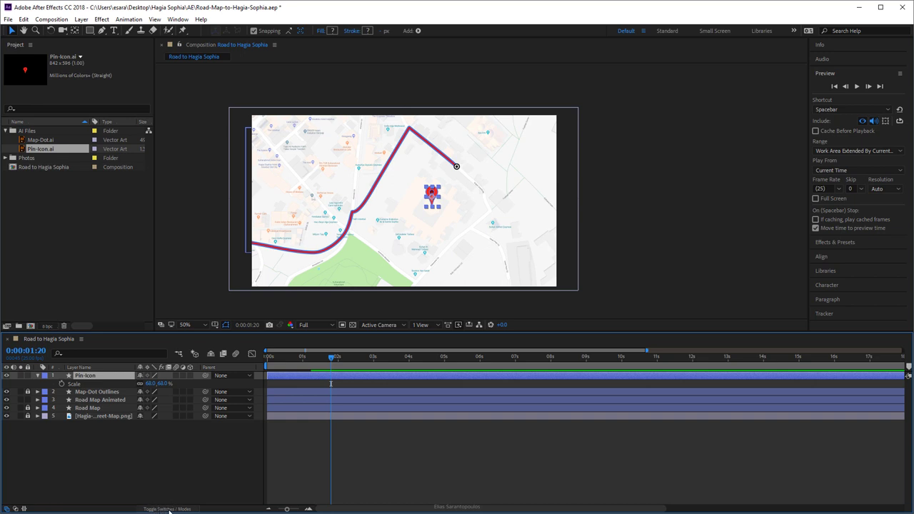
left_click(169, 509)
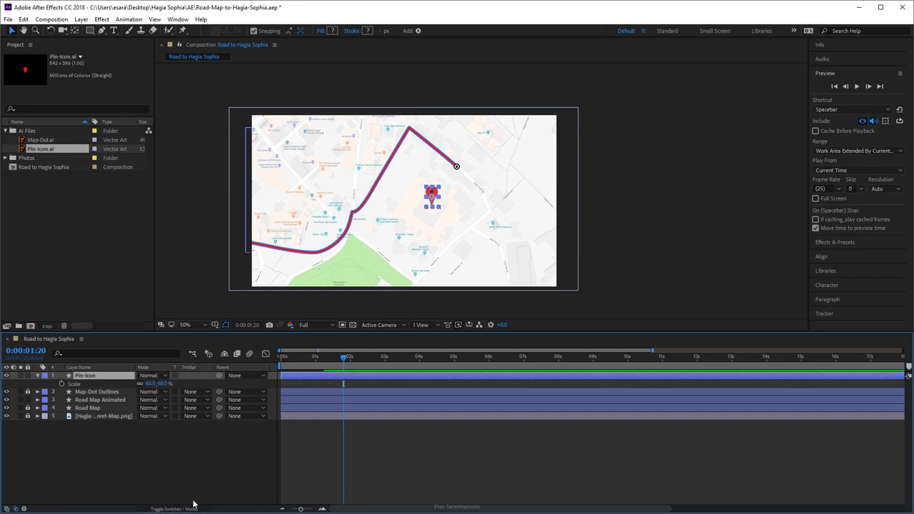
left_click(194, 509)
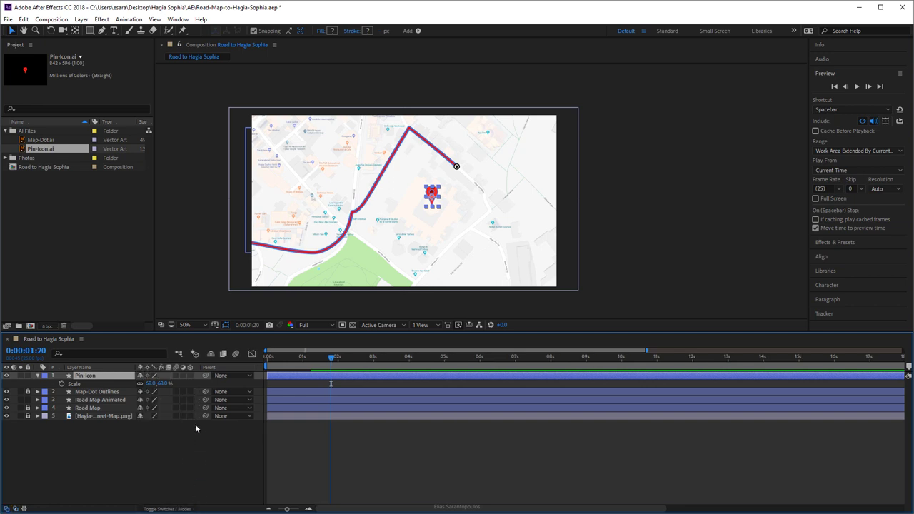
left_click(190, 375)
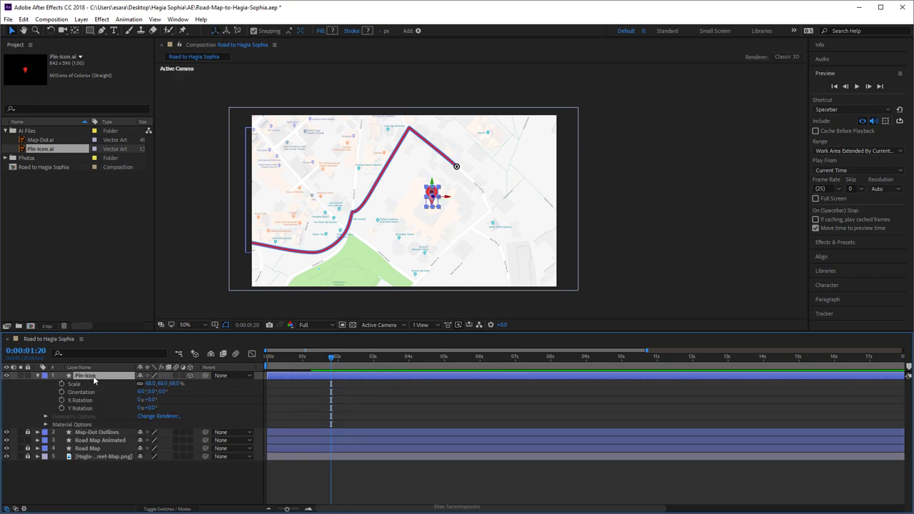
Set Position keyframes for Pin-Icon at 0:00:01:08 and 0:00:01:19.
key("p")
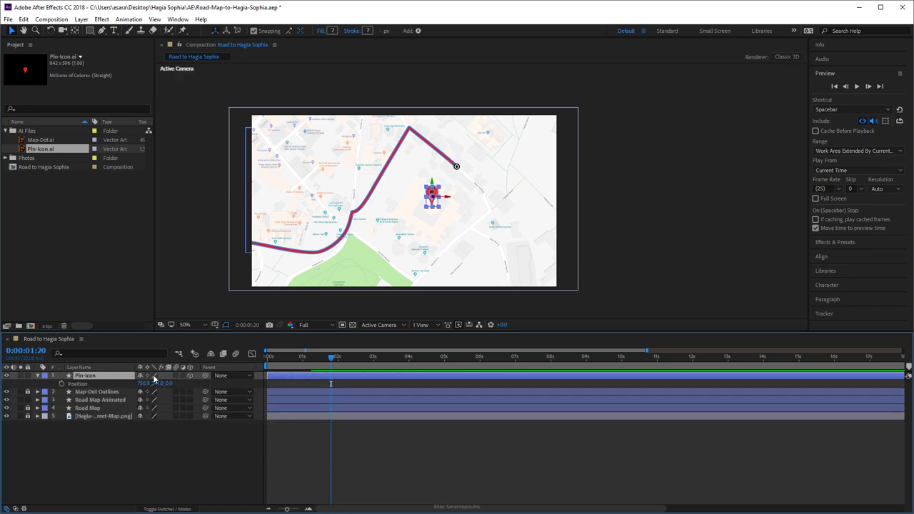
mouse_move(332, 359)
left_mouse_down()
mouse_move(306, 361)
mouse_move(314, 360)
left_mouse_up()
left_click(62, 384)
left_click_drag(314, 359, 330, 360)
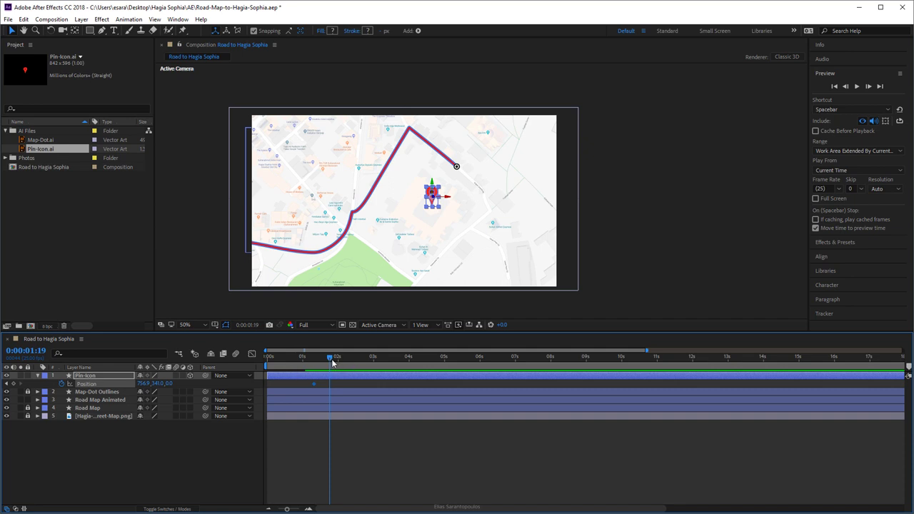
left_click(13, 384)
At the first Position keyframe, move the pin straight up above the frame to Y -113, and preview the drop from 0:00:00:20.
left_click(5, 384)
left_click_drag(437, 189, 442, 75)
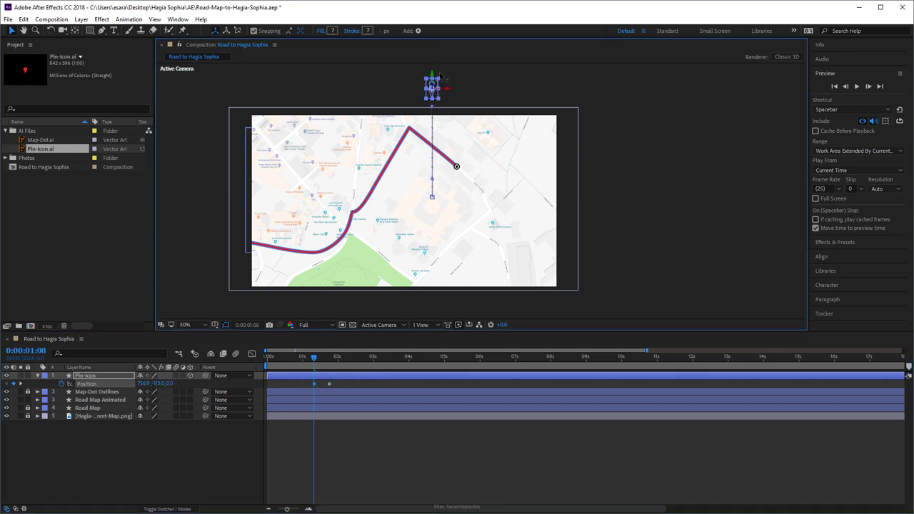
left_click_drag(315, 358, 296, 359)
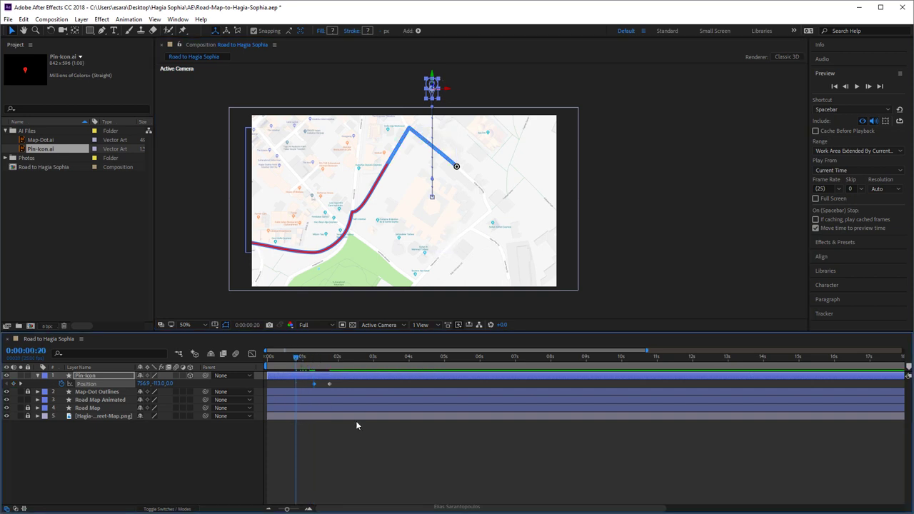
key("space")
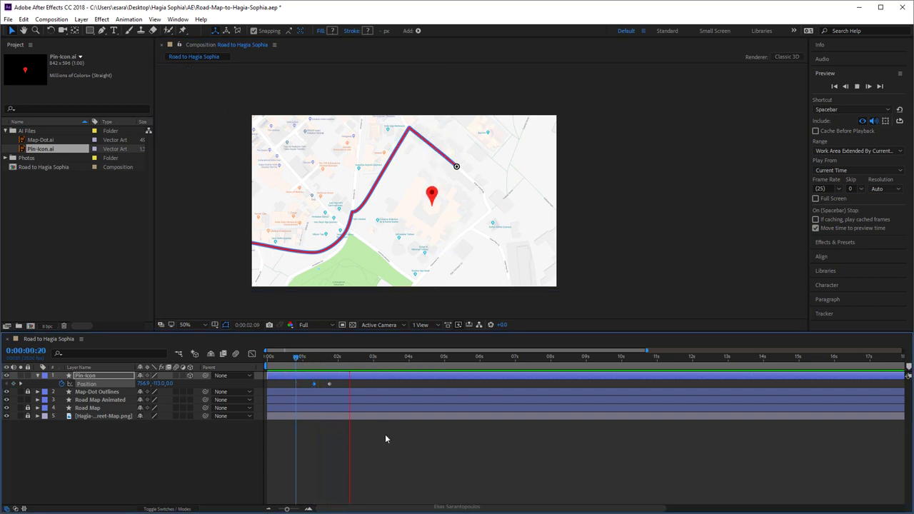
key("space")
Apply Easy Ease In to Pin-Icon's second Position keyframe.
left_click_drag(288, 509, 293, 510)
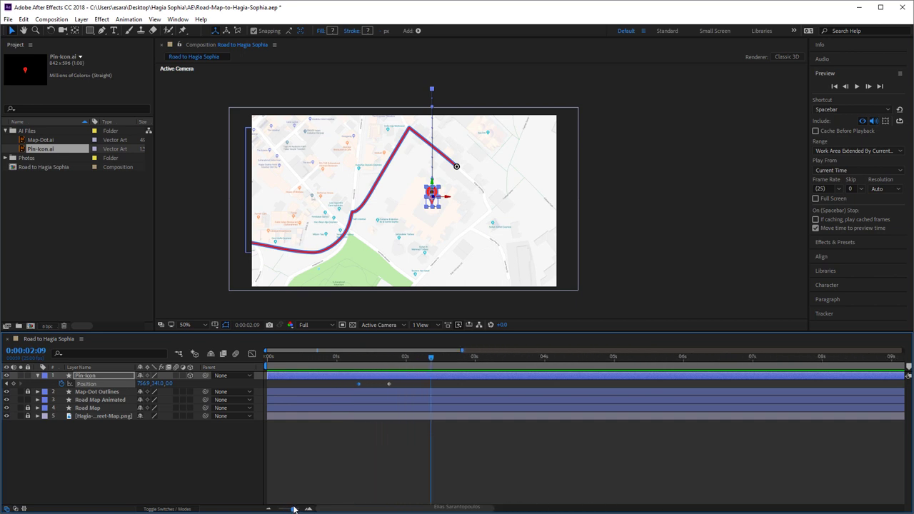
left_click(389, 384)
left_click(128, 19)
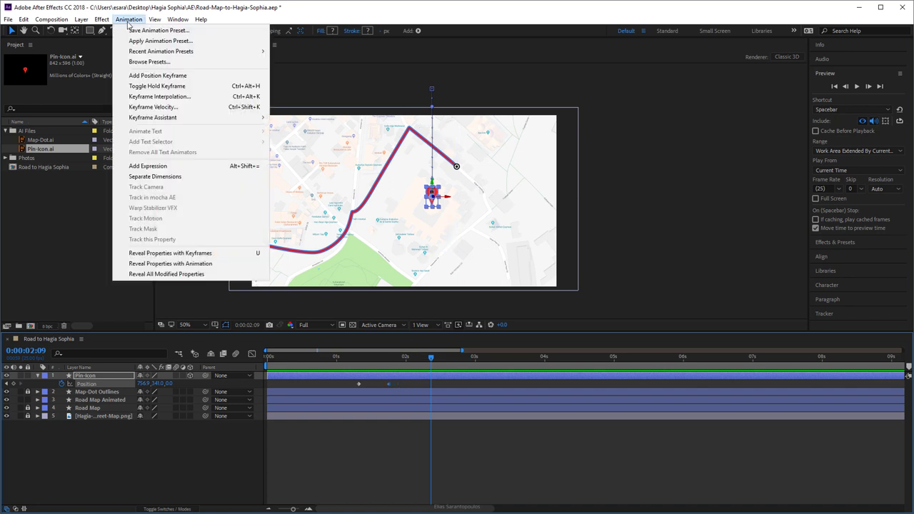
mouse_move(197, 120)
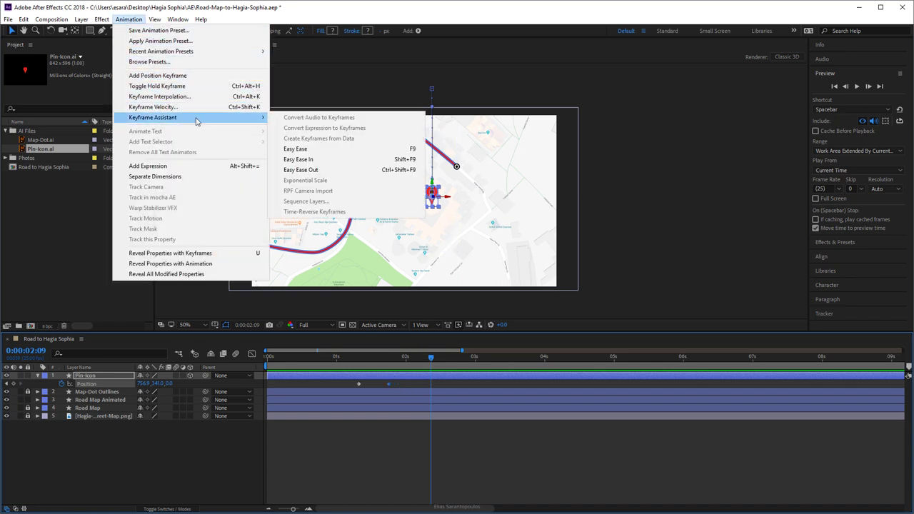
left_click(338, 159)
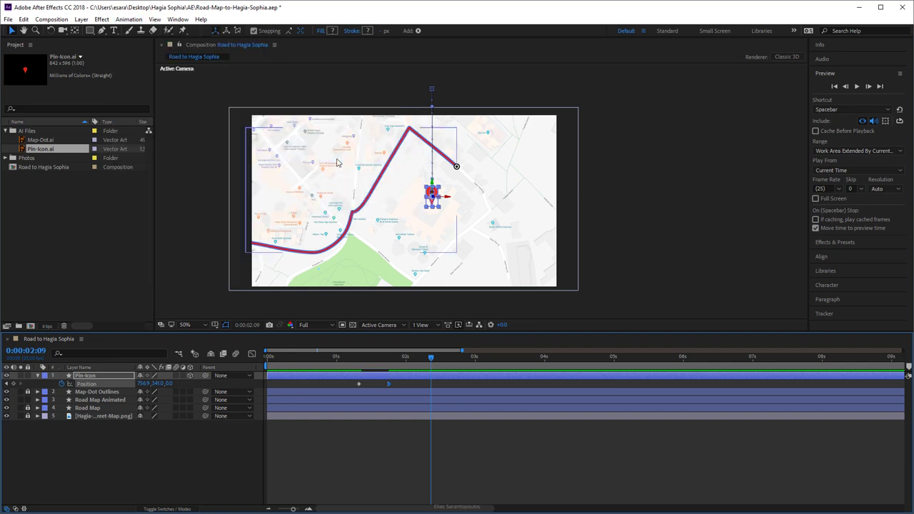
Preview the eased pin drop twice, starting from about one second.
left_click_drag(432, 365, 342, 365)
key("space")
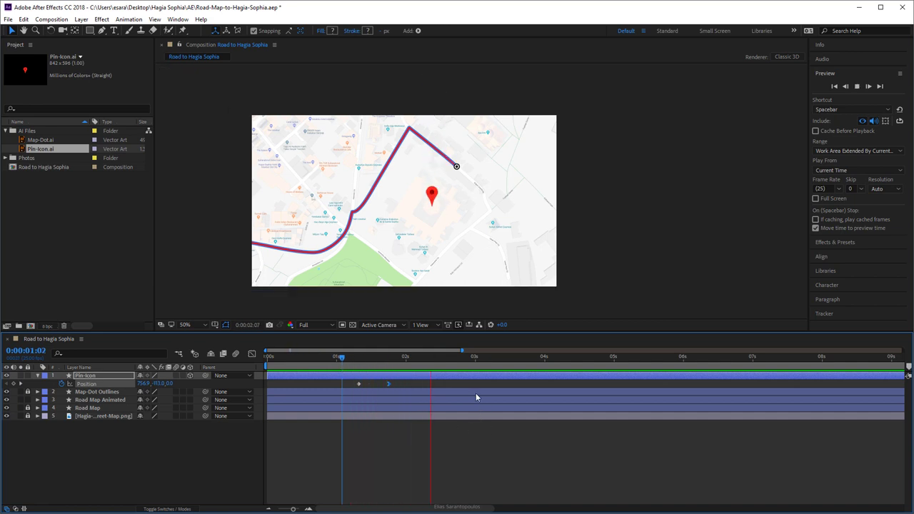
key("space")
left_click_drag(435, 355, 337, 357)
key("space")
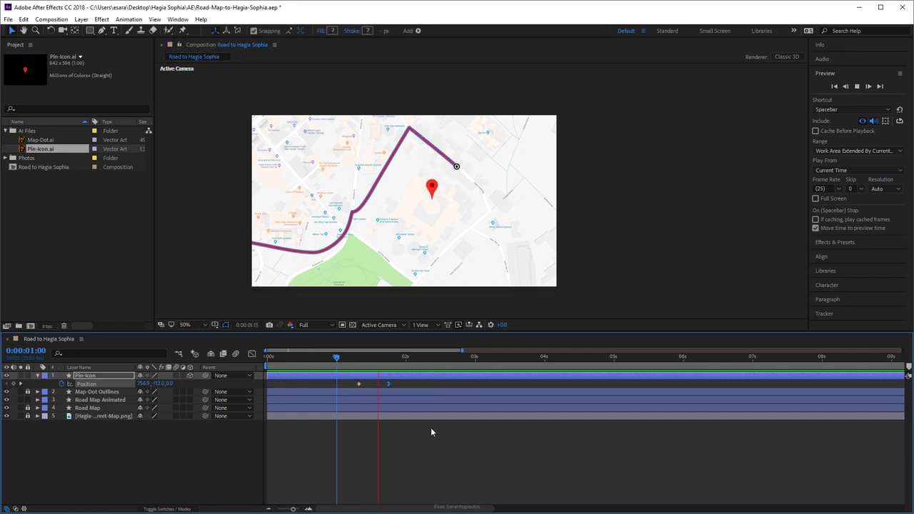
key("space")
In the speed graph of Pin-Icon's Position, lengthen the incoming ease handle of the second keyframe.
left_click_drag(467, 357, 406, 357)
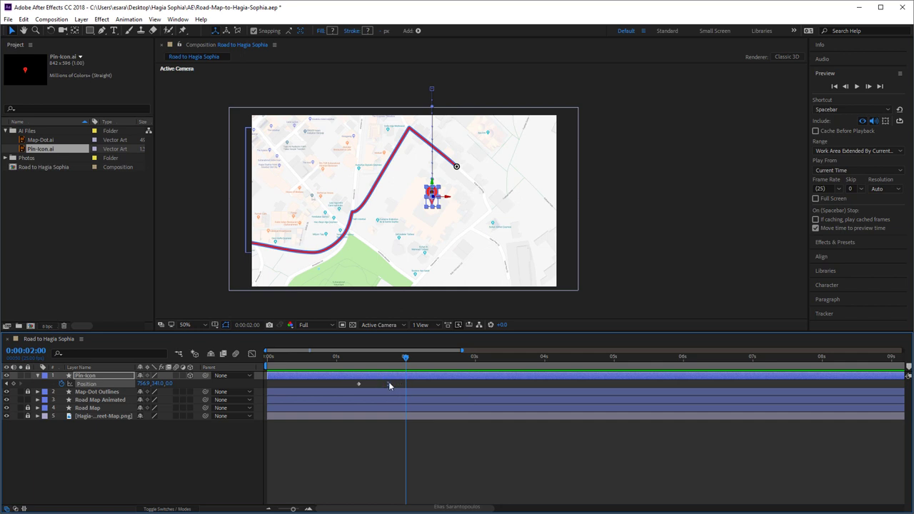
left_click(251, 355)
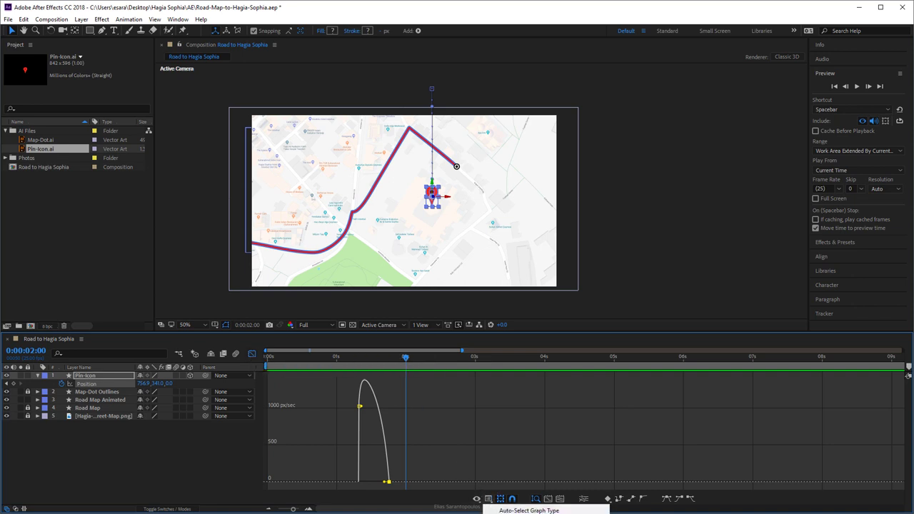
left_click(380, 487)
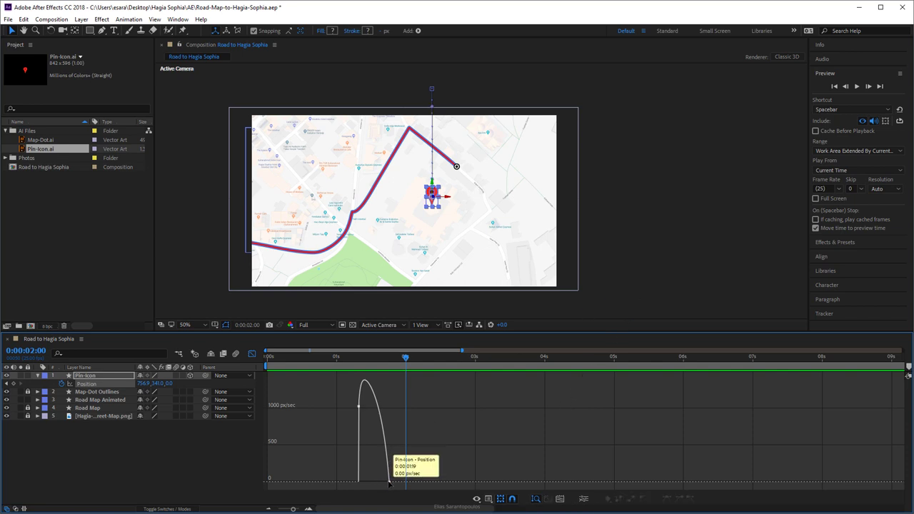
left_click(387, 483)
left_click_drag(293, 509, 295, 510)
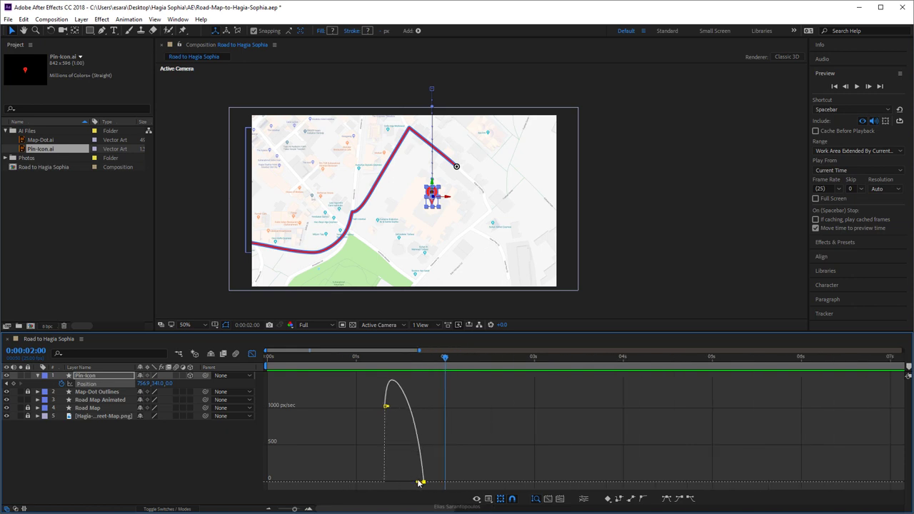
left_click_drag(417, 483, 410, 486)
Preview the reshaped pin drop from 0:00:01:00, close the Graph Editor and preview once more from 0:00:01:03.
left_click_drag(432, 359, 356, 357)
left_click(610, 249)
key("space")
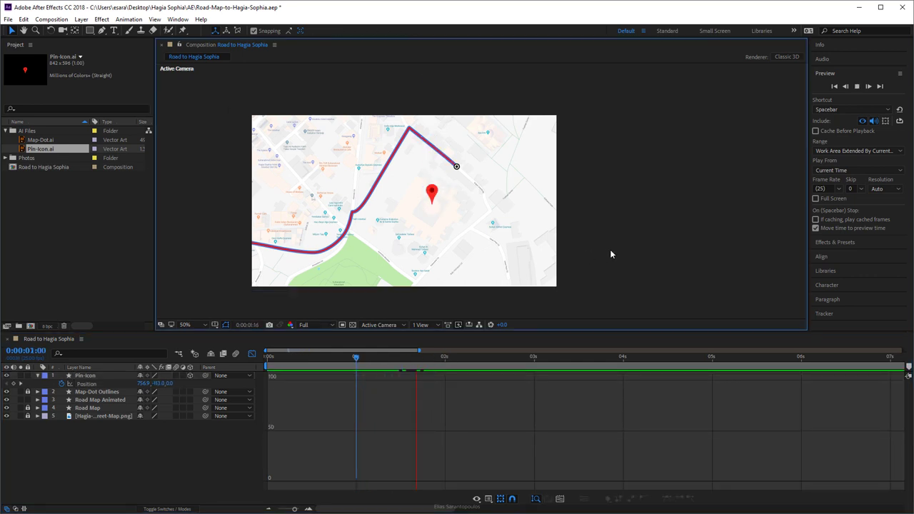
left_click(410, 387)
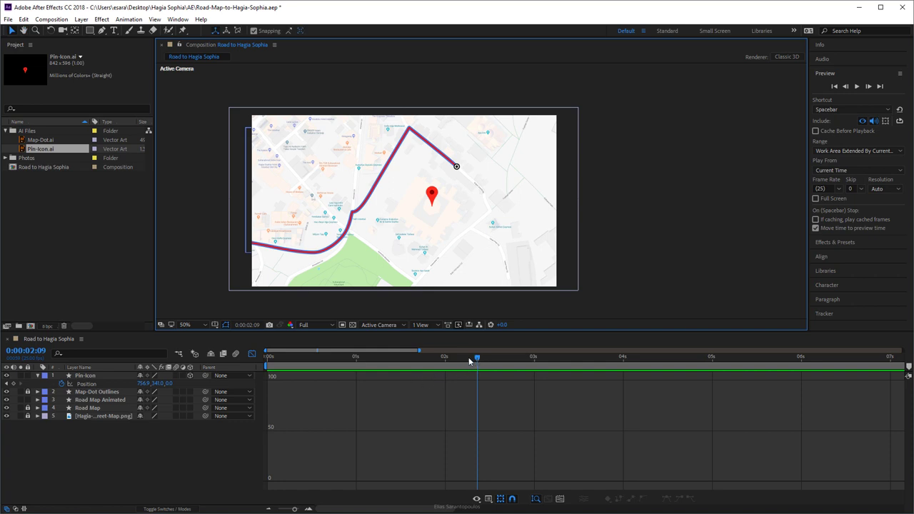
left_click(251, 353)
left_click_drag(475, 361, 367, 359)
key("space")
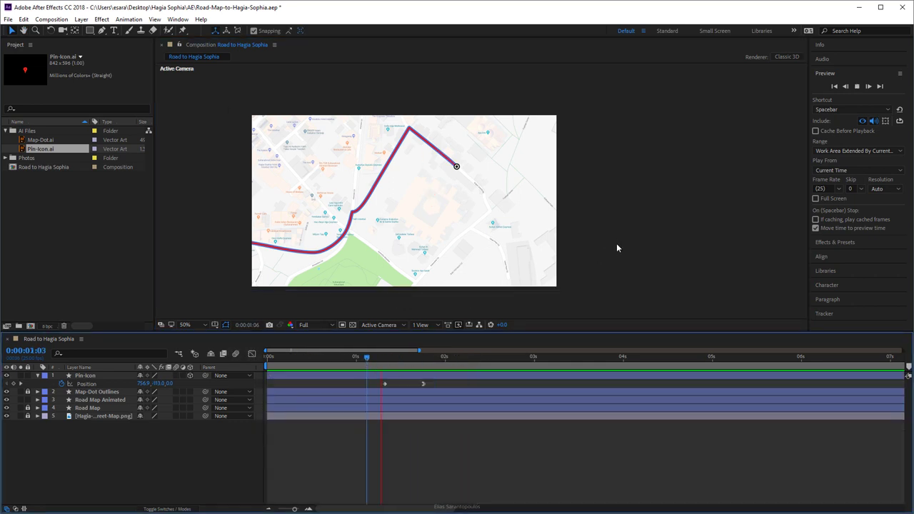
key("space")
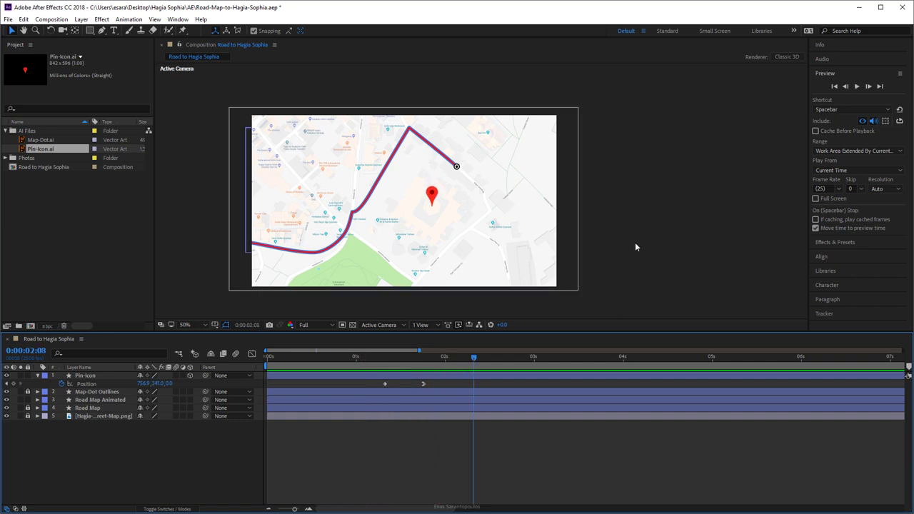
Reveal all of Pin-Icon's Transform properties, with Group 1 and Group 2 collapsed.
left_click_drag(476, 361, 426, 371)
left_click(86, 377)
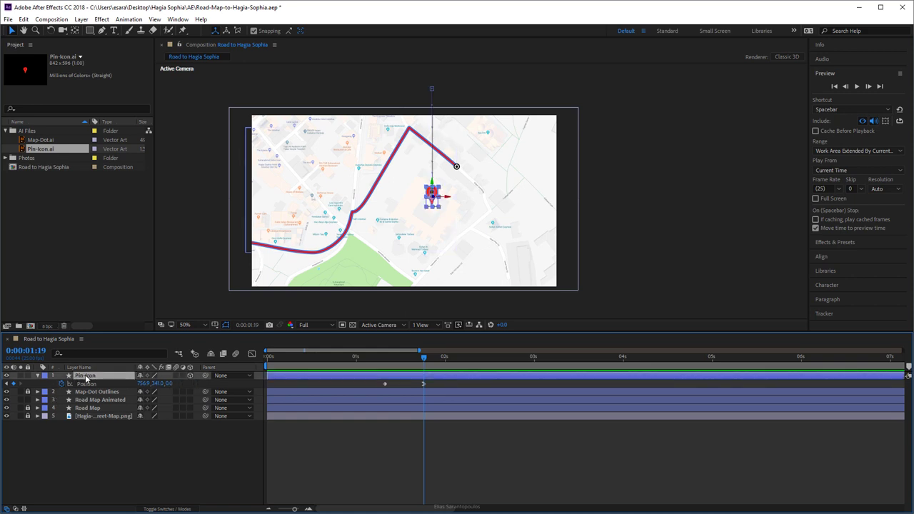
key("u")
key("u")
left_click(55, 393)
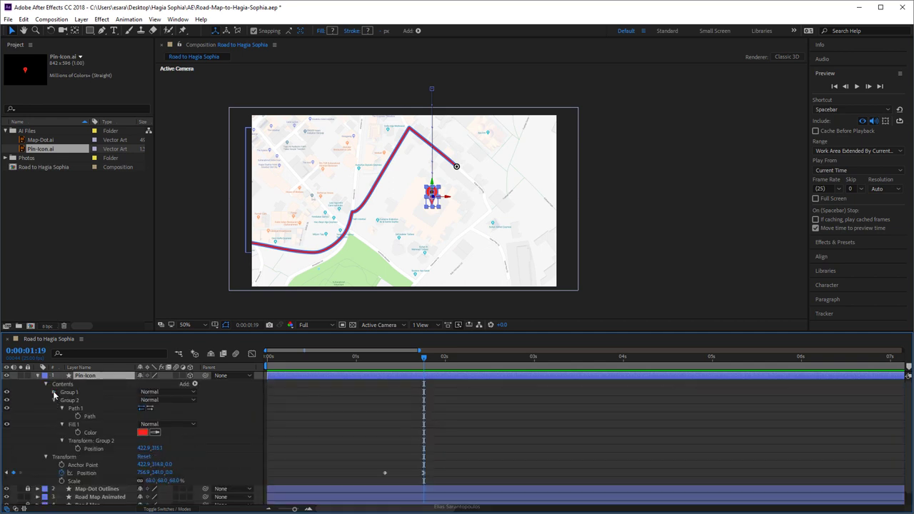
left_click(54, 400)
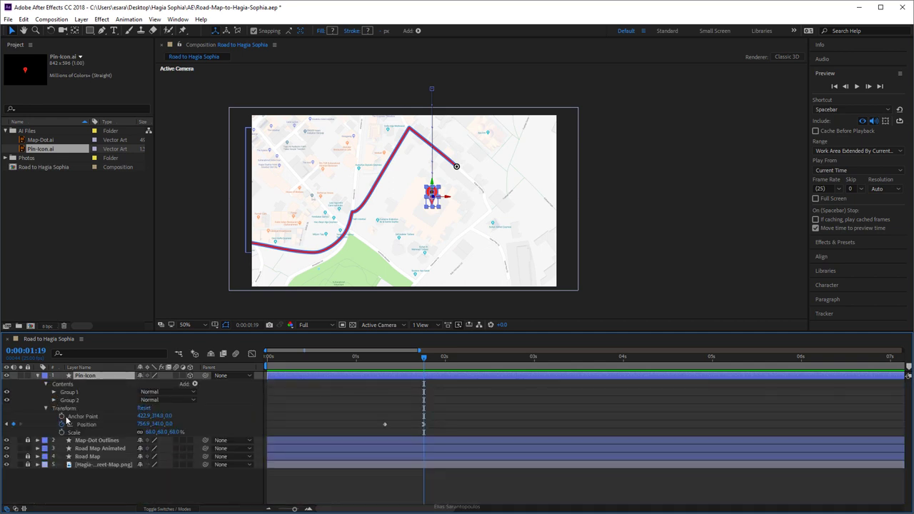
left_click(65, 409)
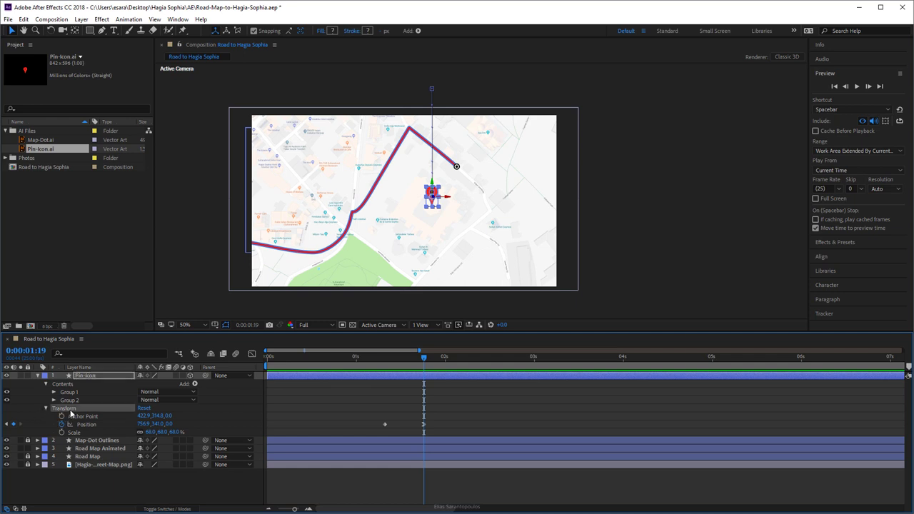
left_click(46, 408)
left_click(46, 409)
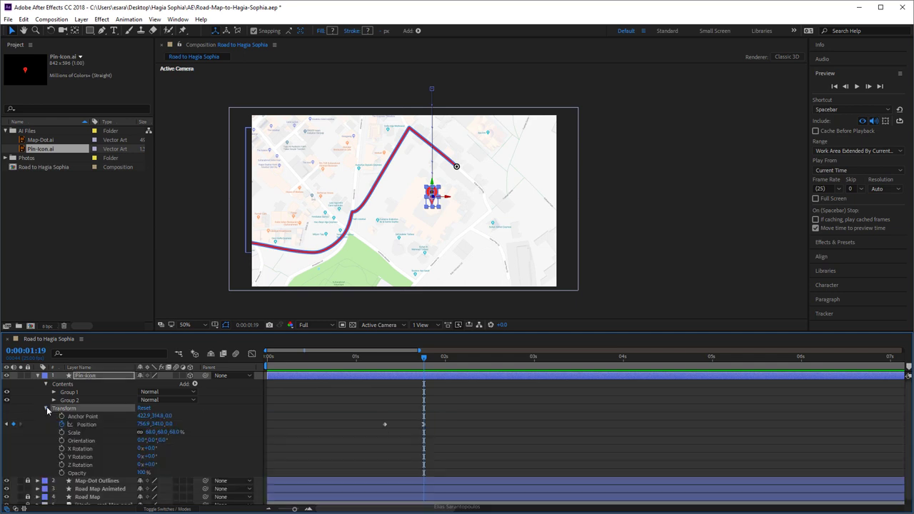
scroll(71, 450, "down", 1)
Keyframe Pin-Icon's Y Rotation at 0° at 0:00:01:17 and at 180° at 0:00:01:22.
mouse_move(424, 357)
left_mouse_down()
mouse_move(351, 369)
mouse_move(419, 370)
left_mouse_up()
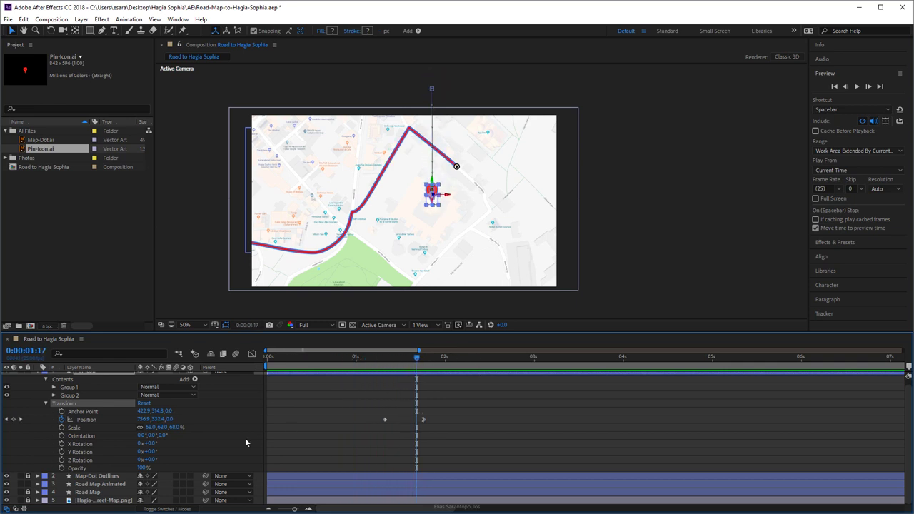
left_click(61, 452)
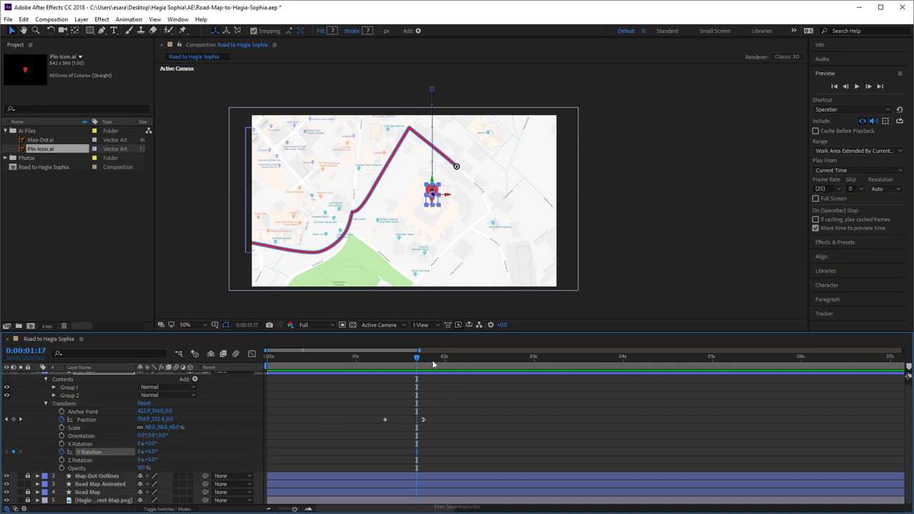
left_click_drag(421, 363, 434, 366)
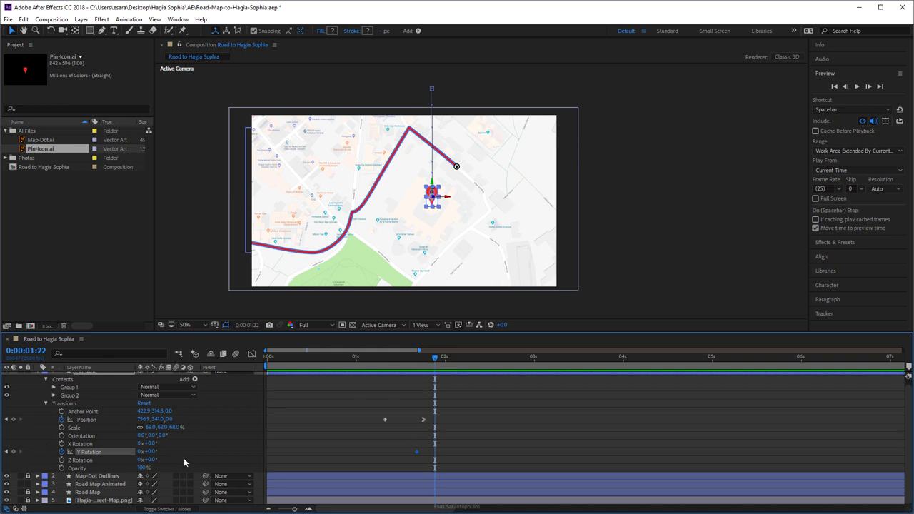
left_click(152, 452)
type("180")
key("Return")
Preview the pin's drop and Y rotation twice, starting from about one second.
key("space")
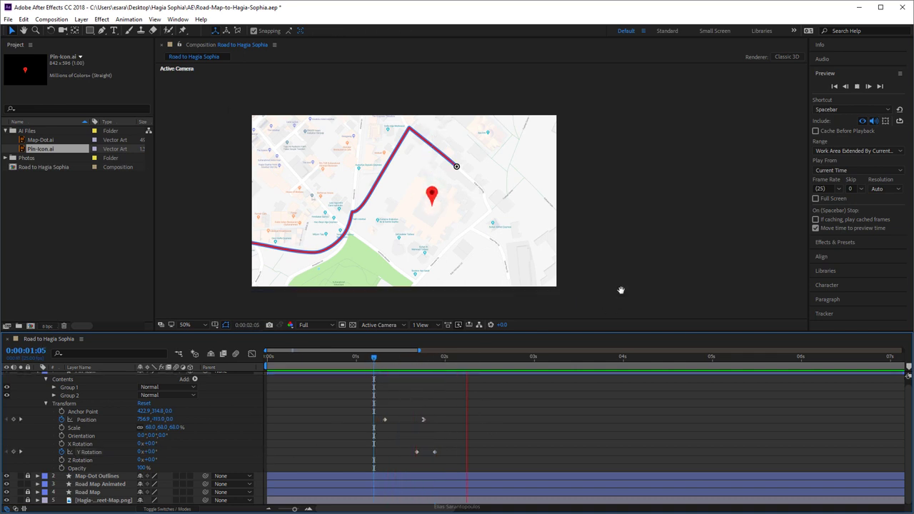
key("space")
left_click_drag(491, 358, 352, 362)
key("space")
key("space")
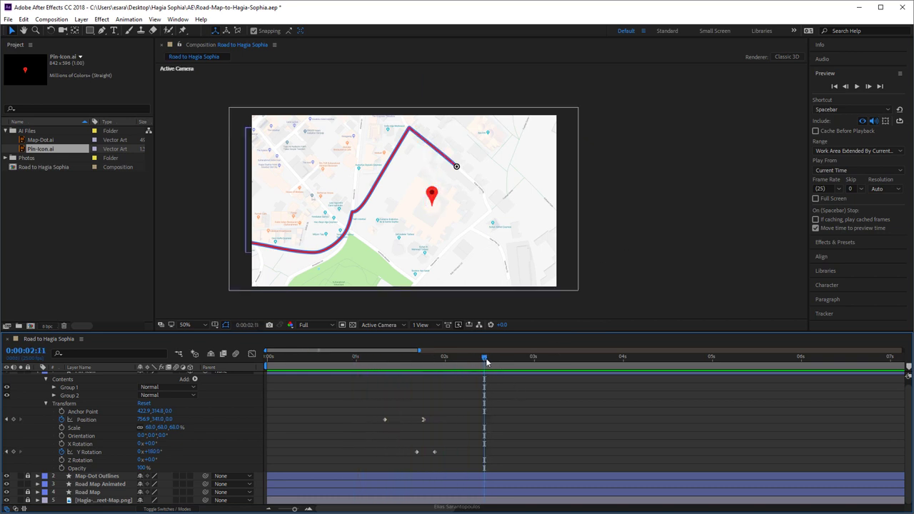
Collapse the Pin-Icon layer's properties and preview the animation from 0:00:00:18.
scroll(49, 385, "up", 1)
left_click(38, 379)
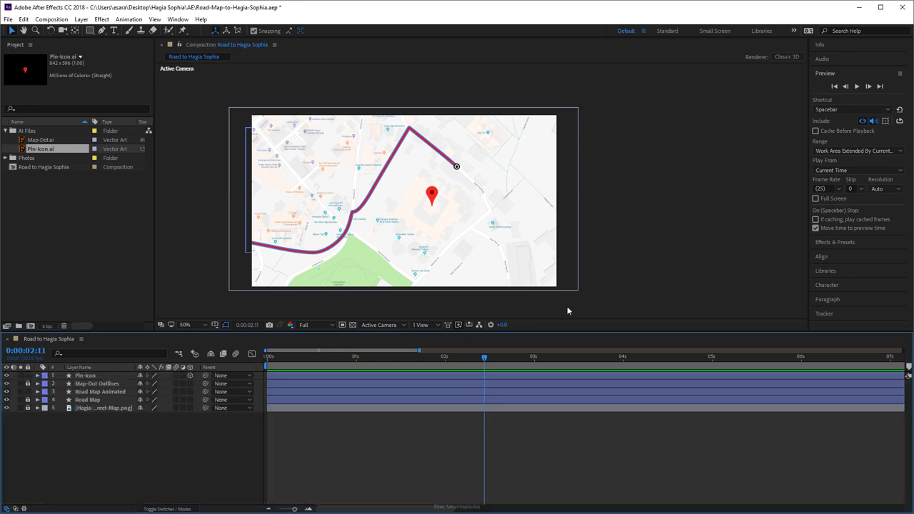
left_click_drag(455, 359, 332, 359)
key("space")
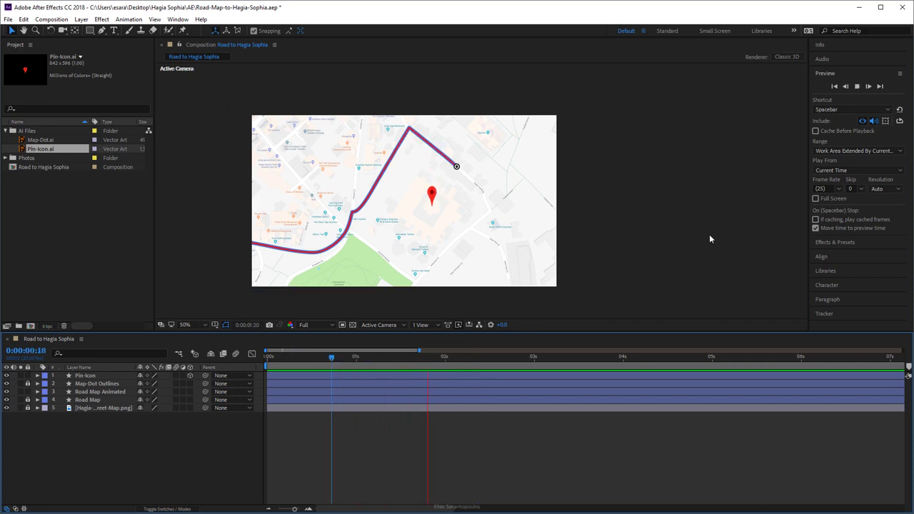
key("space")
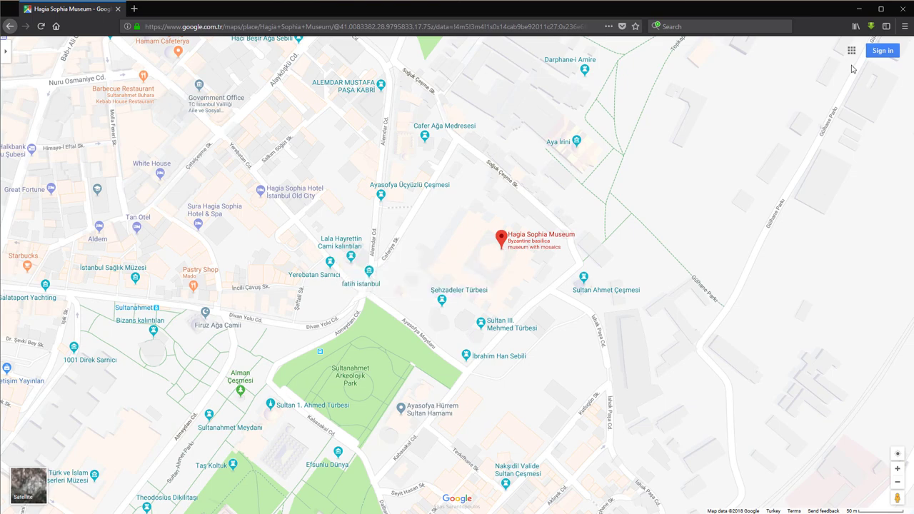
Switch from the browser map back to After Effects and lock the Pin-Icon and Road Map Animated layers.
left_click(860, 8)
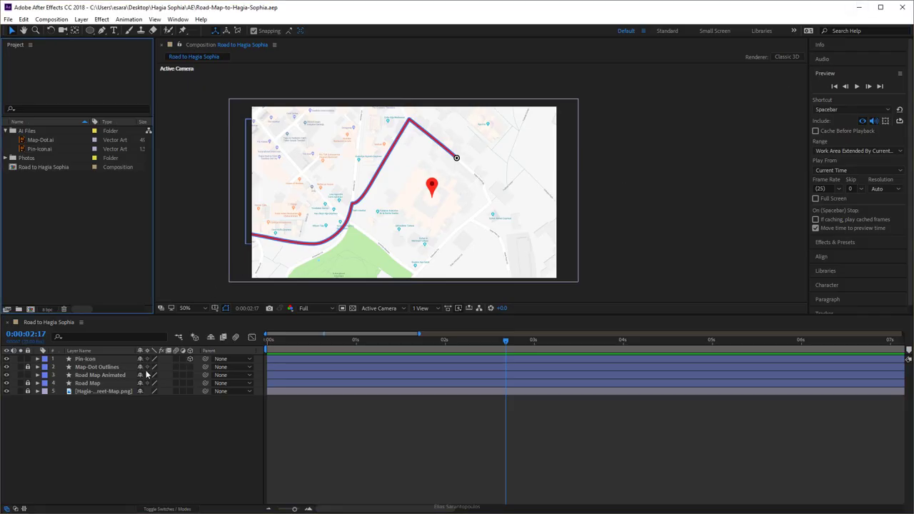
left_click(28, 359)
left_click(28, 375)
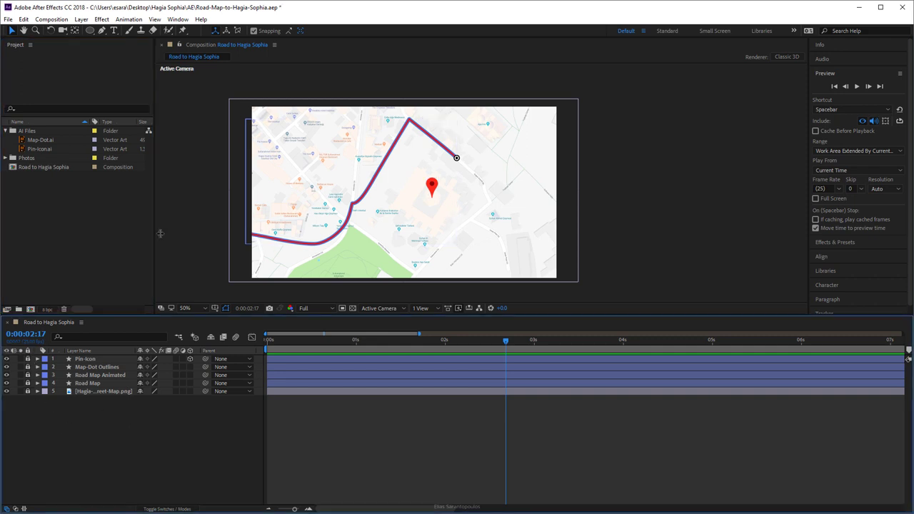
Set up the Ellipse tool with no stroke and a solid black (000000) fill.
left_click(89, 31)
left_click_drag(89, 31, 166, 52)
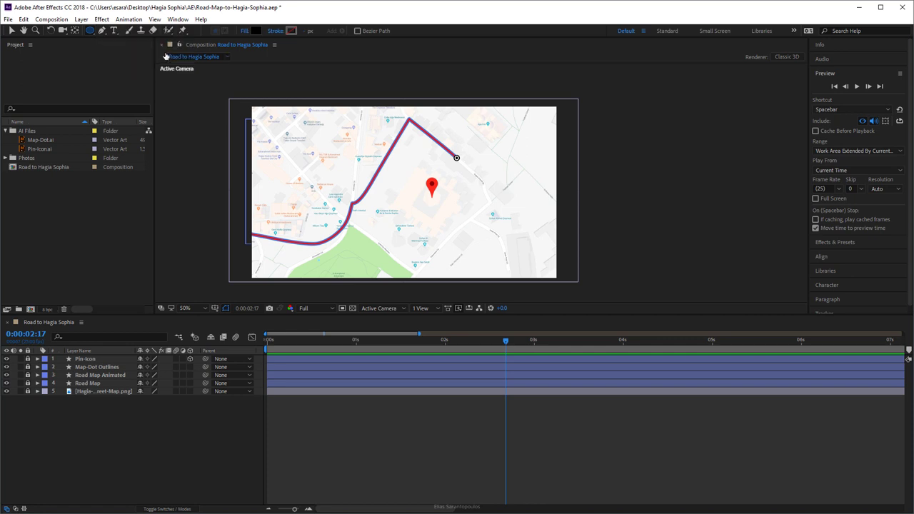
left_click(279, 32)
left_click(409, 236)
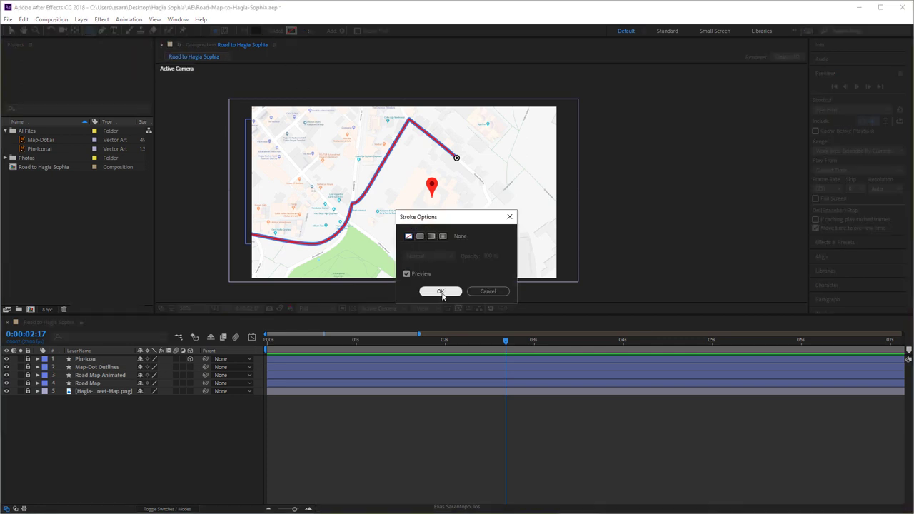
left_click(440, 291)
left_click(245, 32)
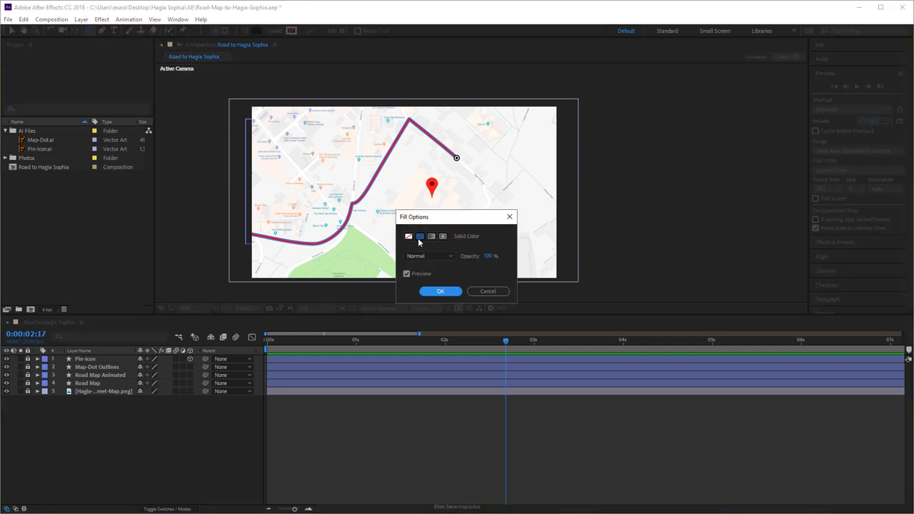
left_click(441, 291)
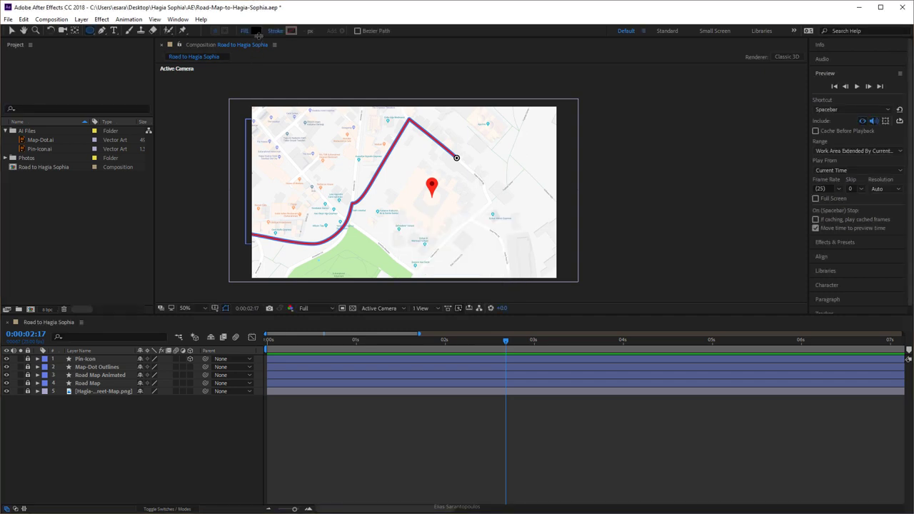
left_click(257, 31)
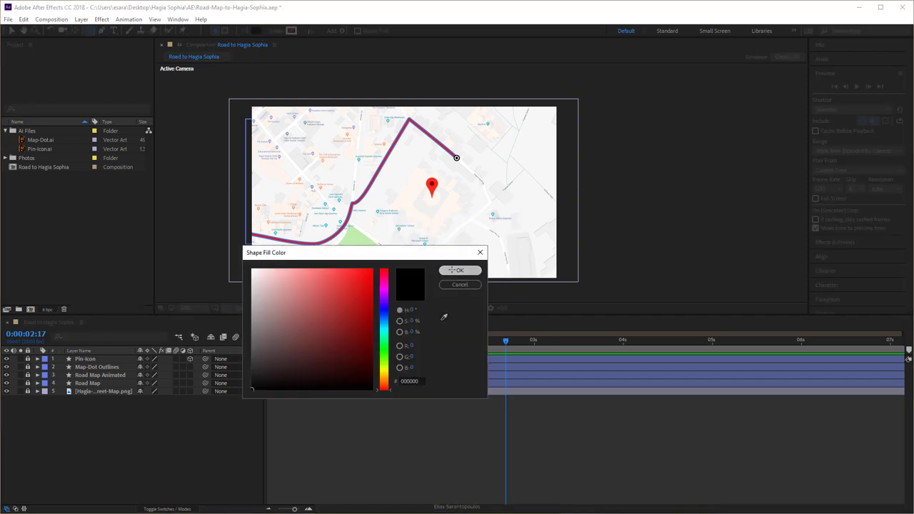
left_click(463, 268)
Draw a small black circle directly beneath the tip of the red pin on a new shape layer.
scroll(447, 208, "up", 4)
left_click_drag(435, 210, 512, 102)
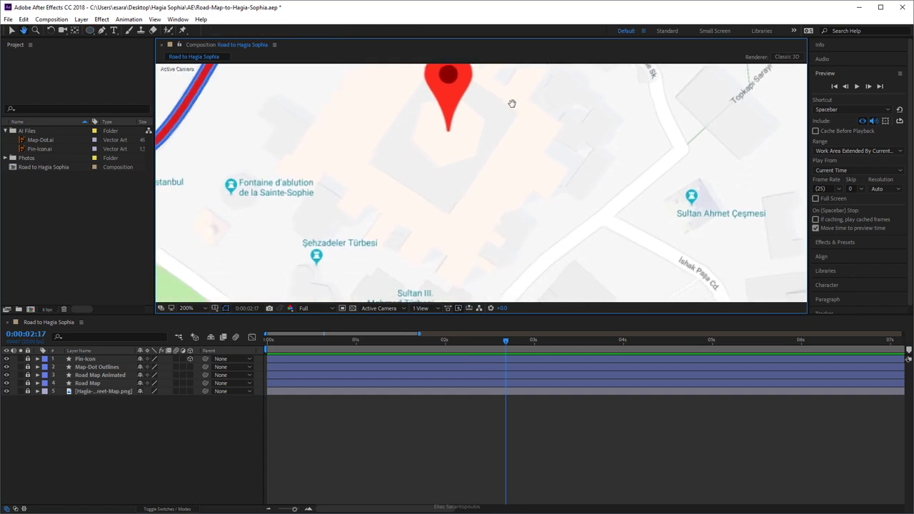
key("q")
left_click_drag(437, 131, 458, 143)
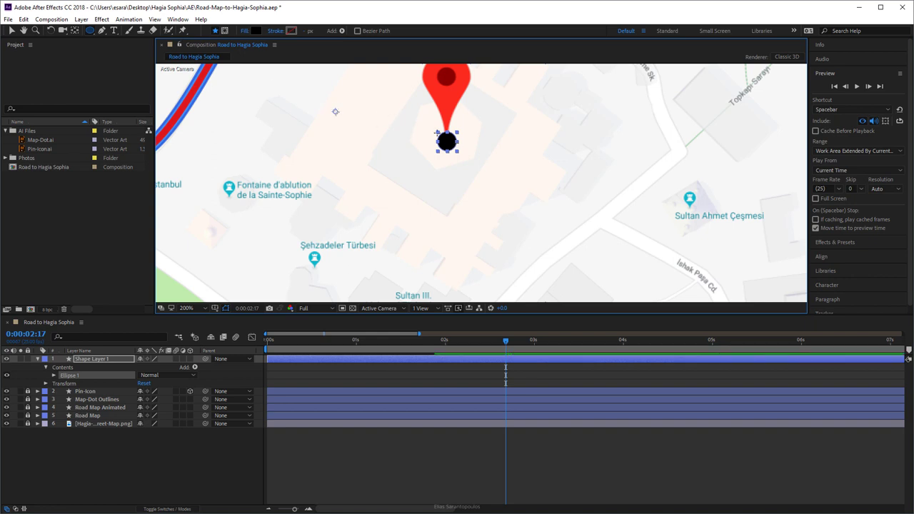
Center the circle's anchor point in its layer content and select Shape Layer 1 with the Selection tool.
left_click(81, 19)
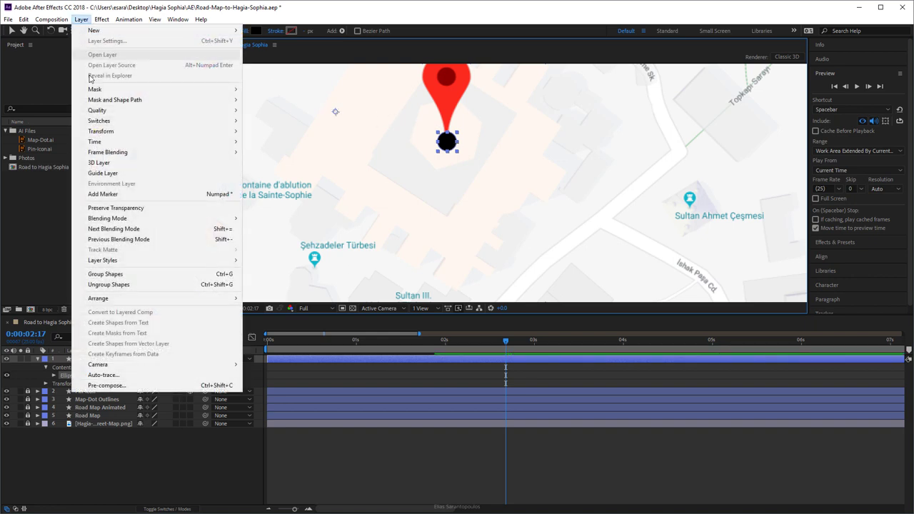
mouse_move(135, 131)
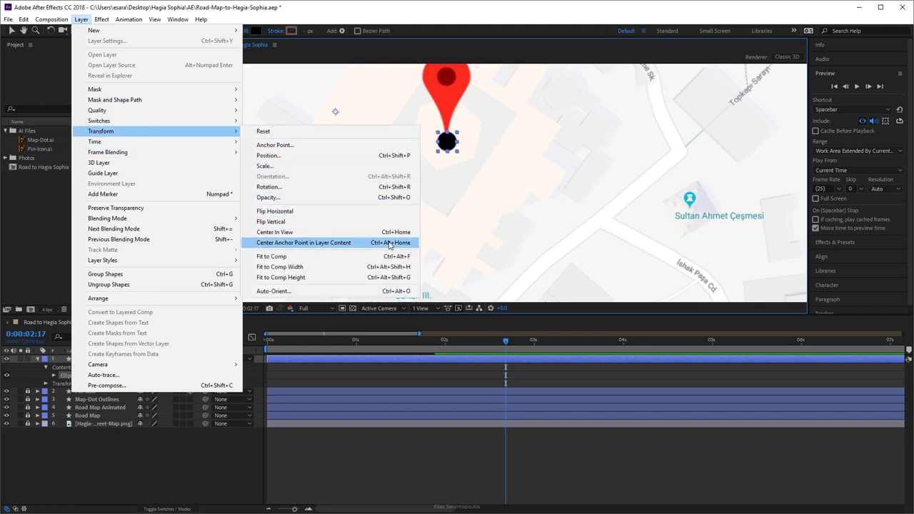
left_click(314, 243)
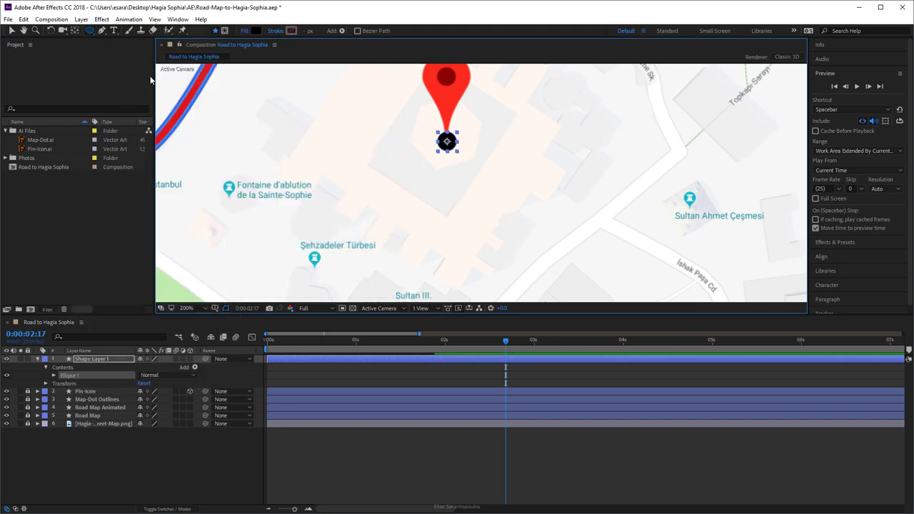
left_click(12, 31)
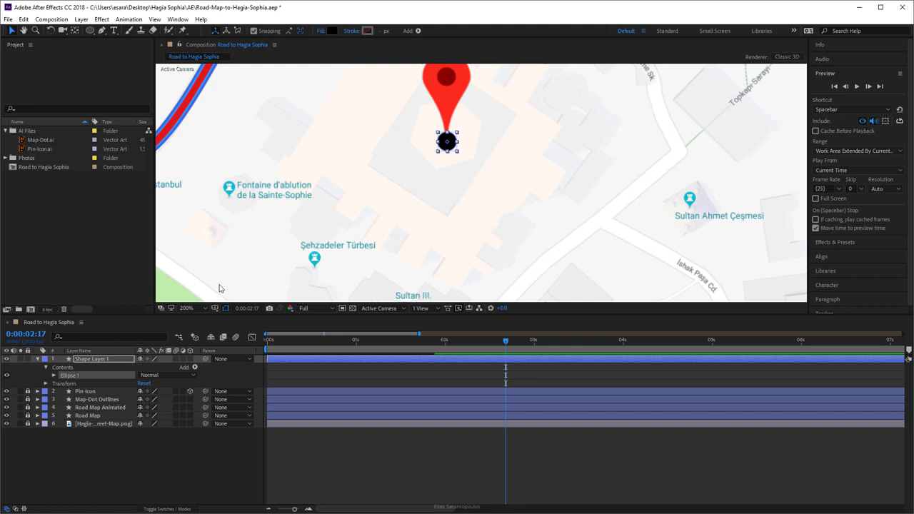
left_click(120, 361)
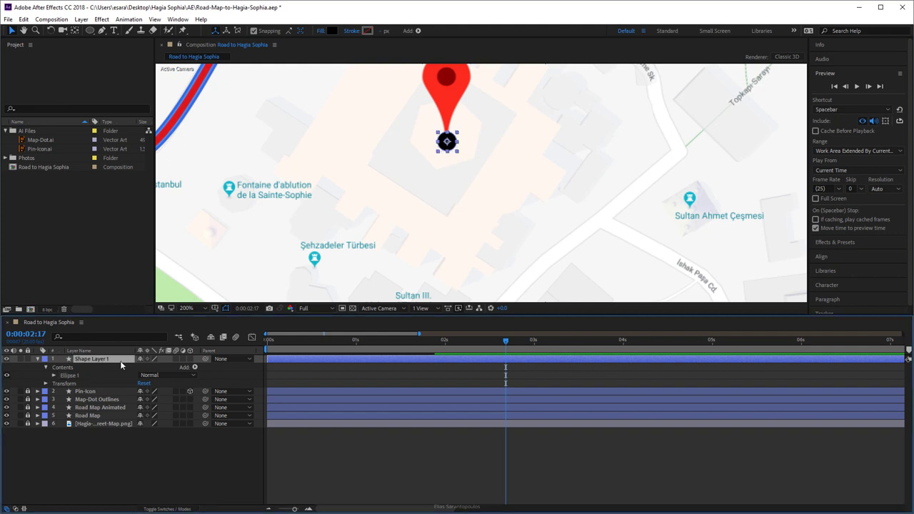
Rename the circle's shape layer as Pin Drop Shadow and place it directly below the Pin-Icon layer.
key("Return")
type("Pin Drop Shadow")
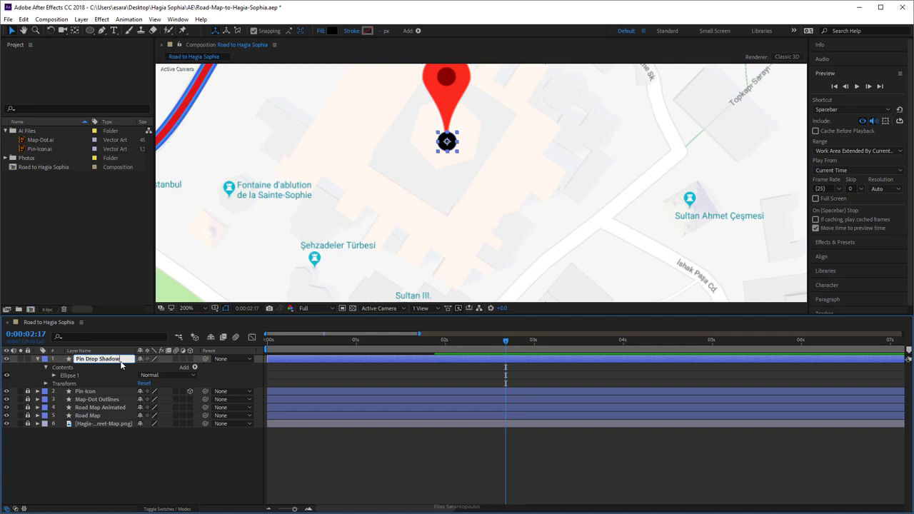
key("Return")
left_click_drag(82, 362, 105, 398)
left_click(39, 368)
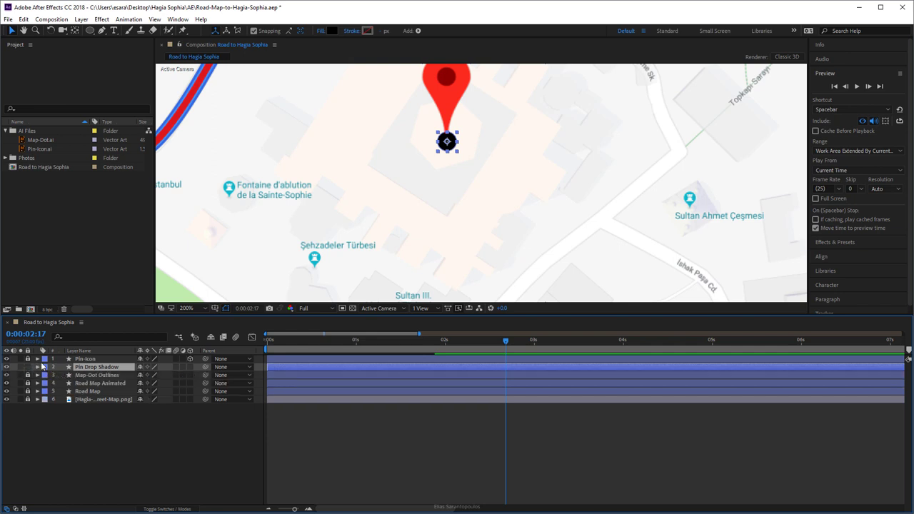
left_click(38, 368)
Move the black circle up so that its center sits on the tip of the red pin.
scroll(464, 161, "up", 3)
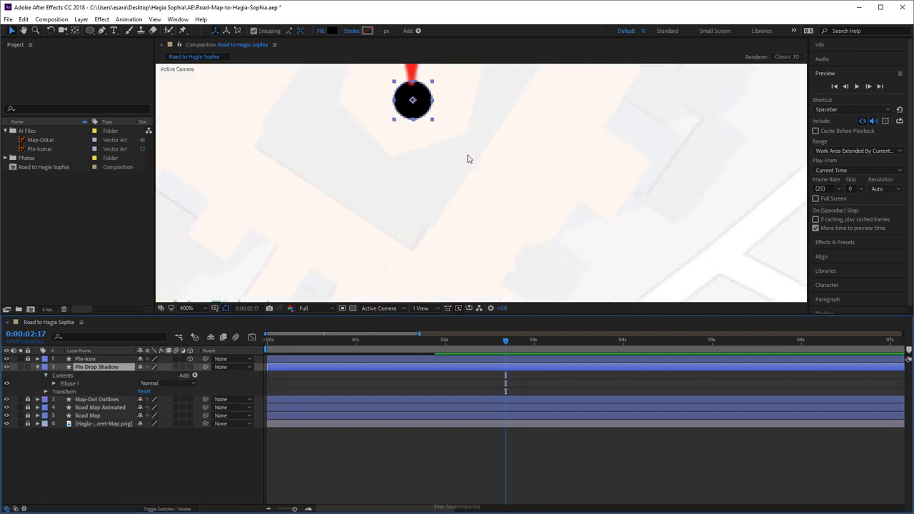
left_click_drag(424, 112, 521, 266)
key("v")
left_click_drag(432, 176, 434, 145)
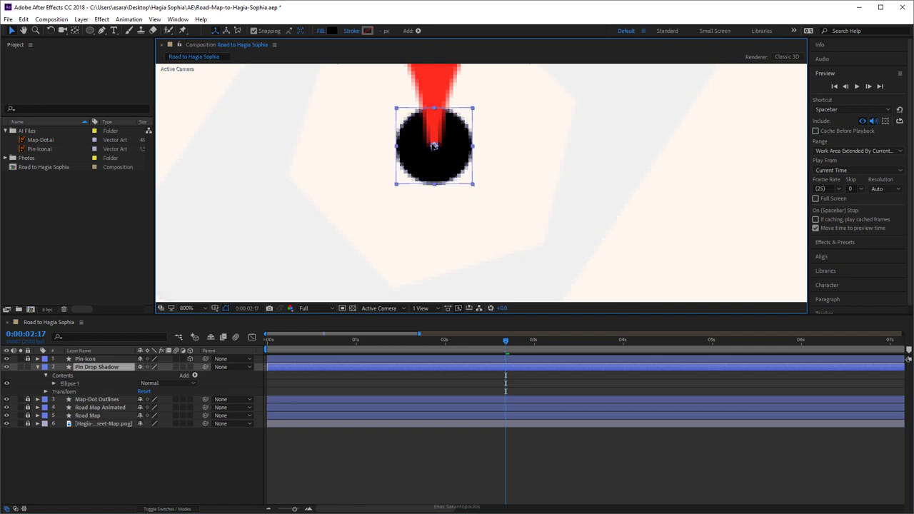
Set the Pin Drop Shadow layer's opacity to 25%.
left_click(46, 392)
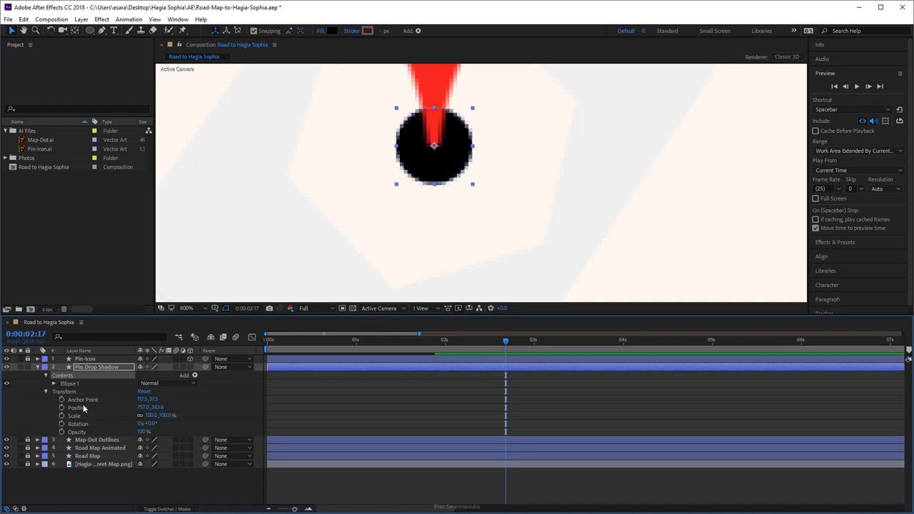
left_click(142, 432)
type("25")
left_click(456, 250)
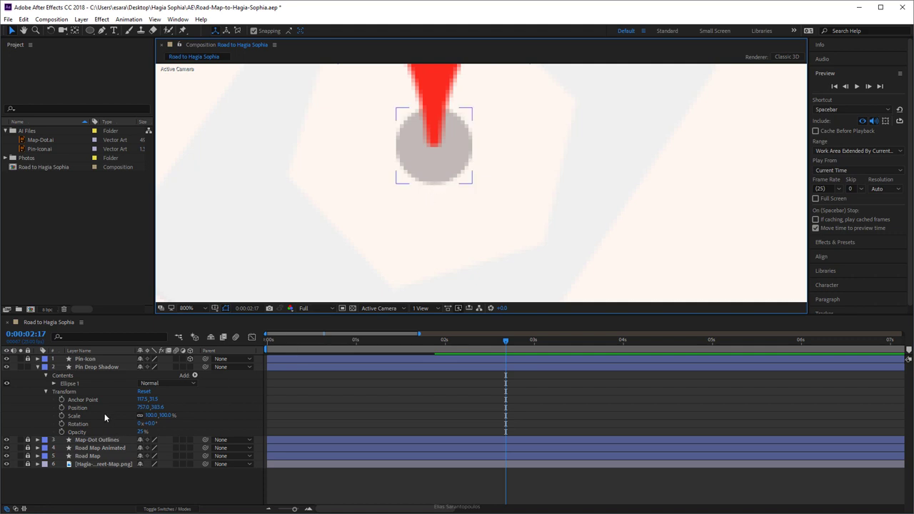
Add an Outer Glow layer style to the Pin Drop Shadow layer.
left_click(98, 367)
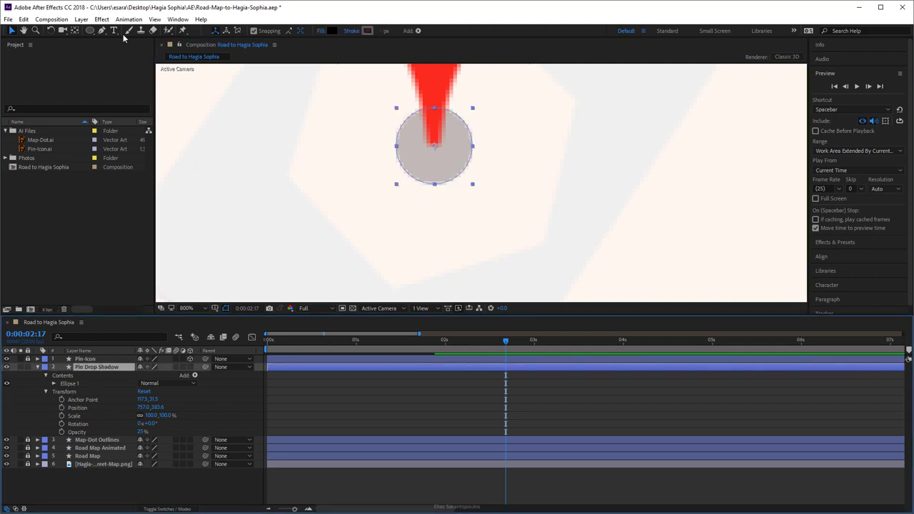
left_click(81, 19)
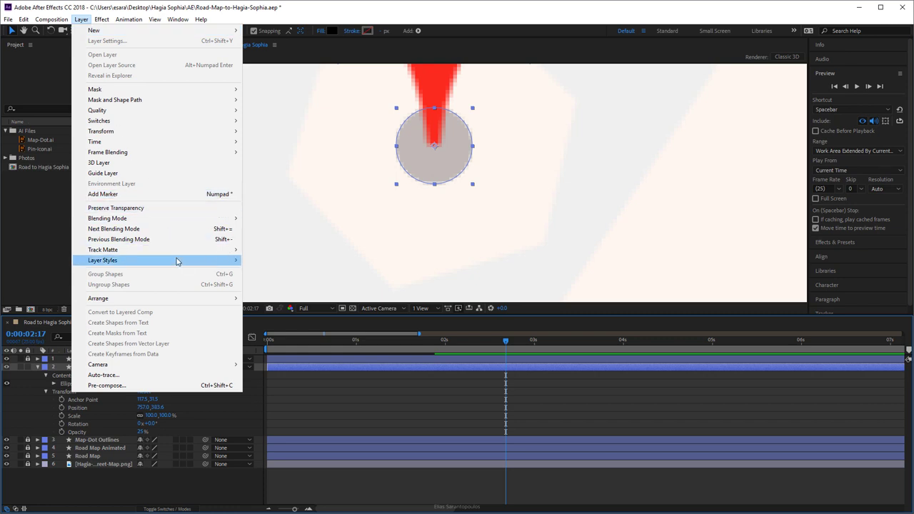
mouse_move(176, 260)
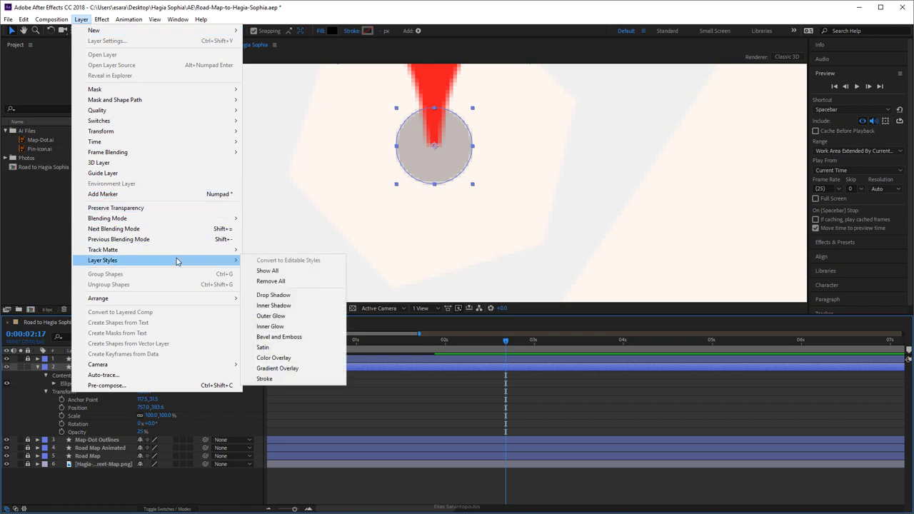
left_click(322, 321)
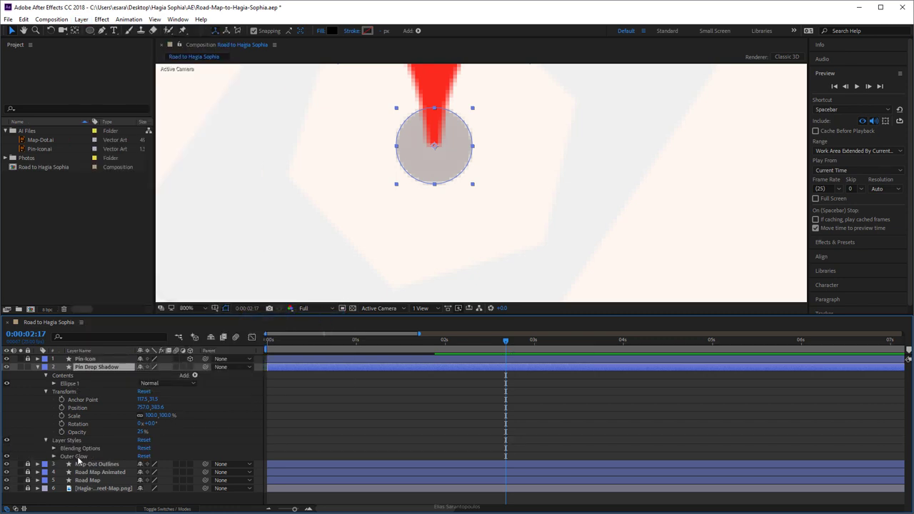
Set the Outer Glow's blend mode to Normal and its color to black.
left_click(53, 456)
scroll(143, 450, "down", 2)
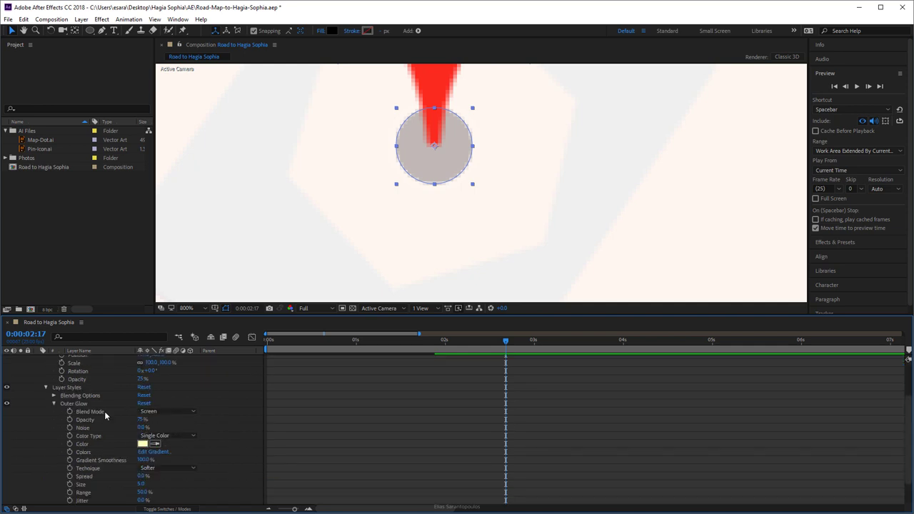
left_click(160, 413)
left_click(182, 110)
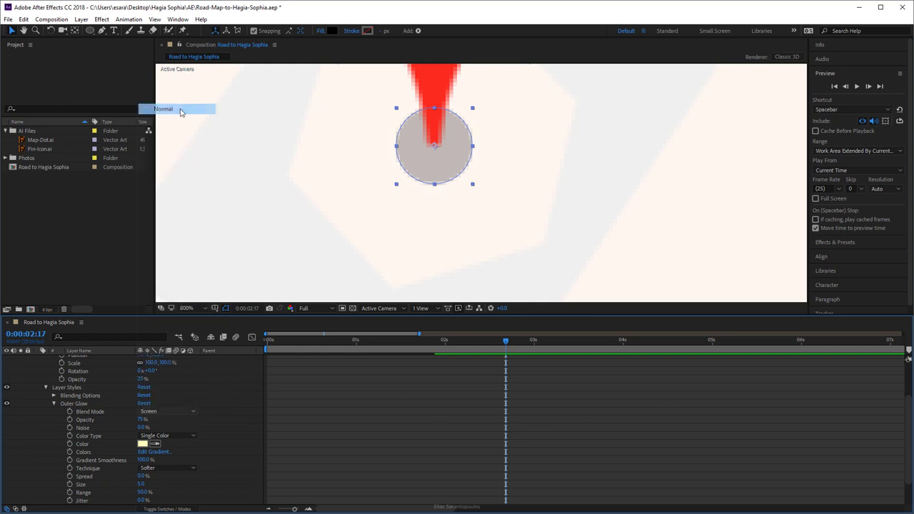
left_click(142, 443)
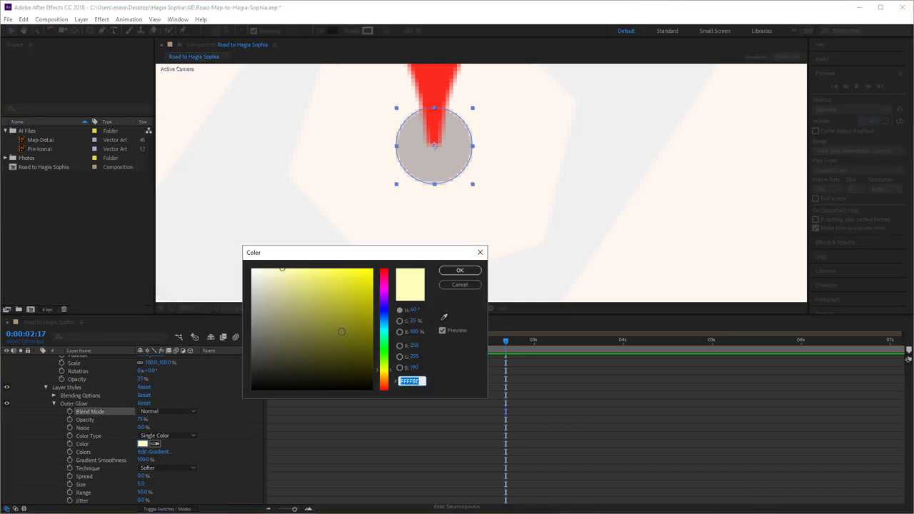
left_click_drag(340, 325, 397, 413)
left_click(460, 270)
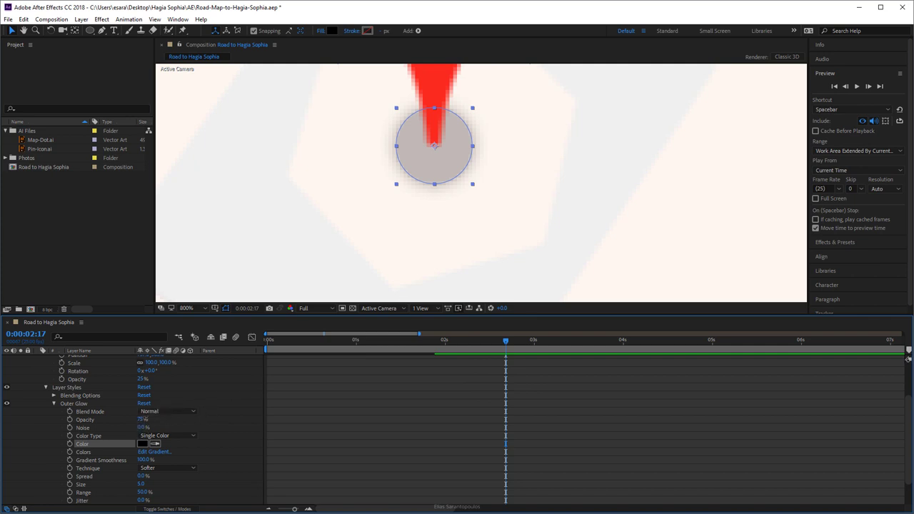
Set the Outer Glow's opacity to 100%, its spread to 10% and its size to 10.
left_click_drag(142, 419, 203, 418)
scroll(217, 448, "down", 1)
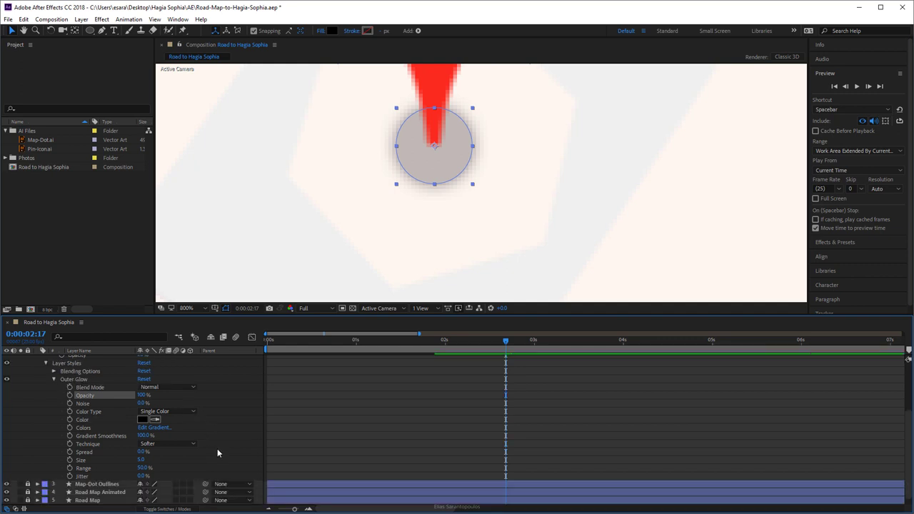
left_click(143, 452)
type("10")
key("Tab")
type("10")
key("Return")
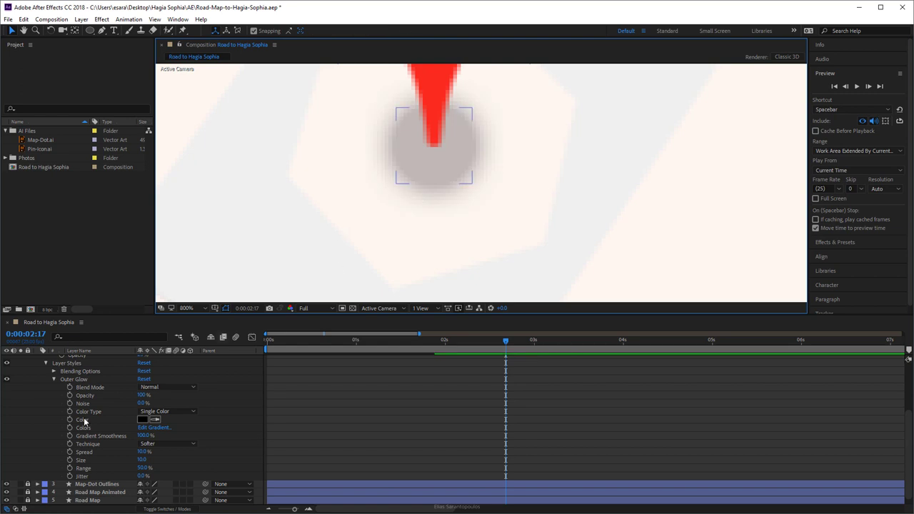
Compare the shadow with and without its Outer Glow and examine it beneath the pin at different magnifications.
left_click(8, 380)
left_click(8, 380)
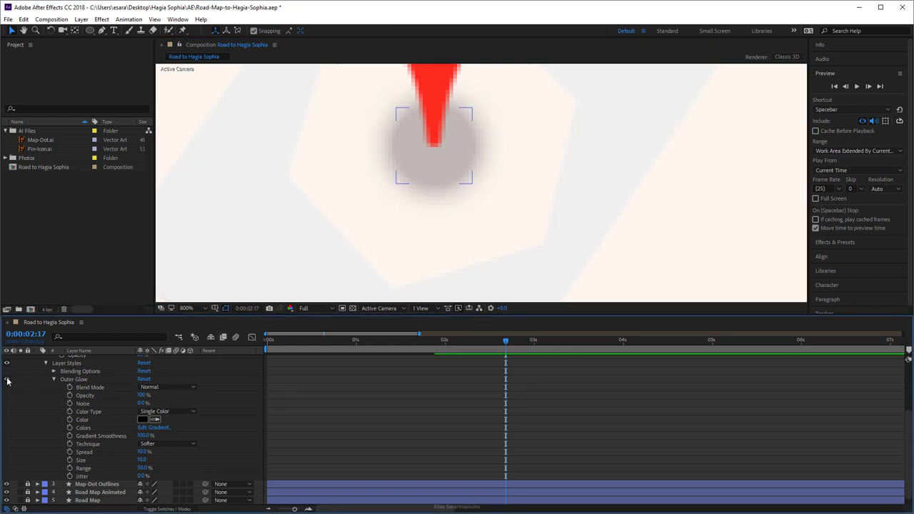
left_click(55, 379)
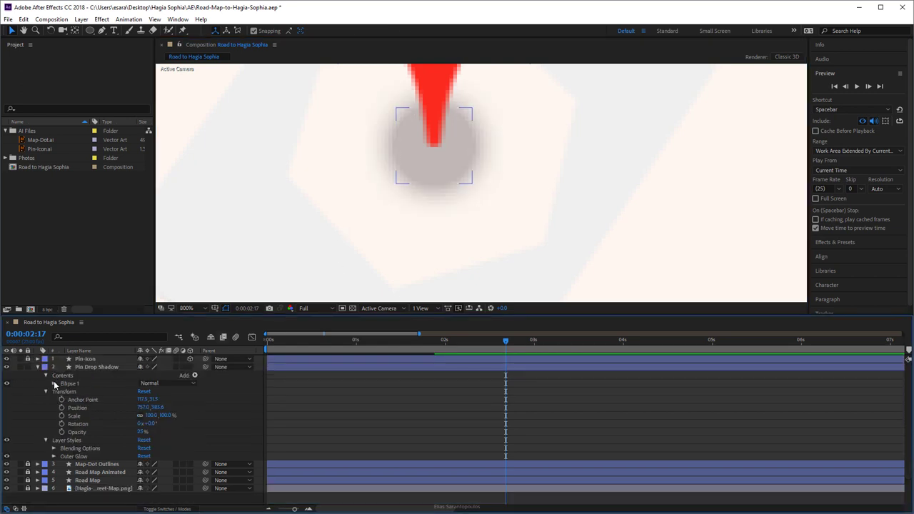
left_click(442, 223)
key("h")
left_click_drag(519, 190, 514, 203)
key("v")
key("comma")
key("comma")
key("comma")
key("comma")
key("comma")
key("comma")
key("comma")
key("comma")
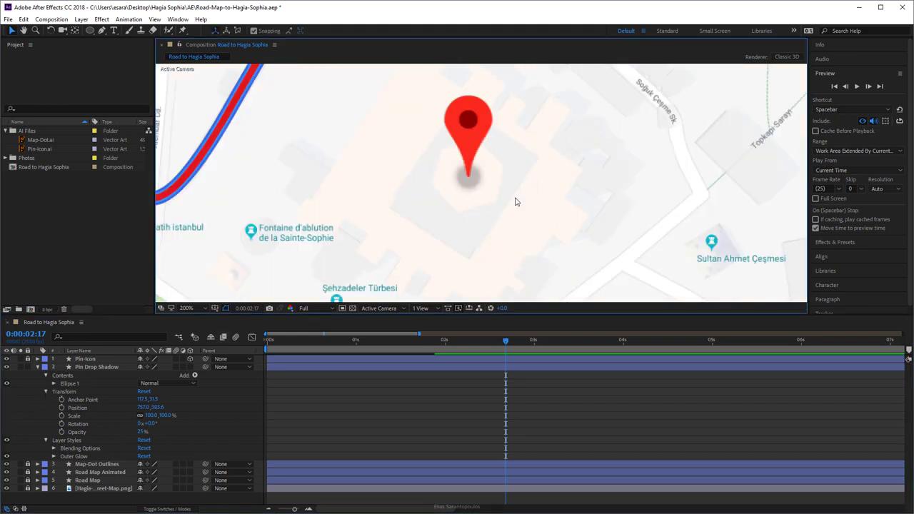
key("period")
key("period")
key("period")
key("period")
key("period")
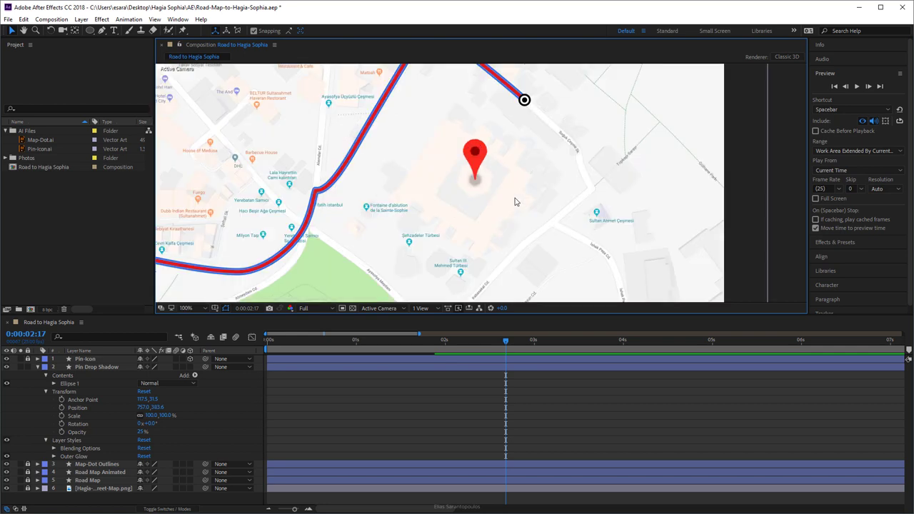
left_click(460, 188)
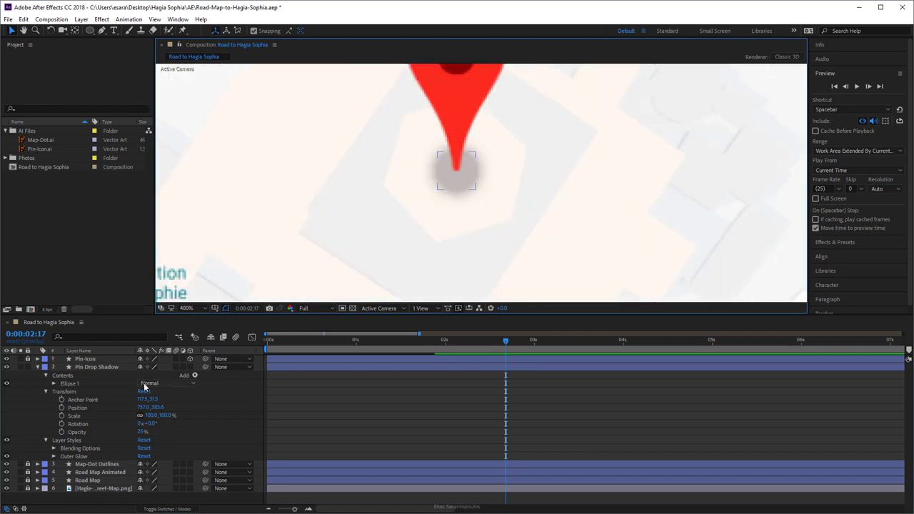
Make Pin Drop Shadow a 3D layer and set its X orientation to 45°.
left_click(102, 369)
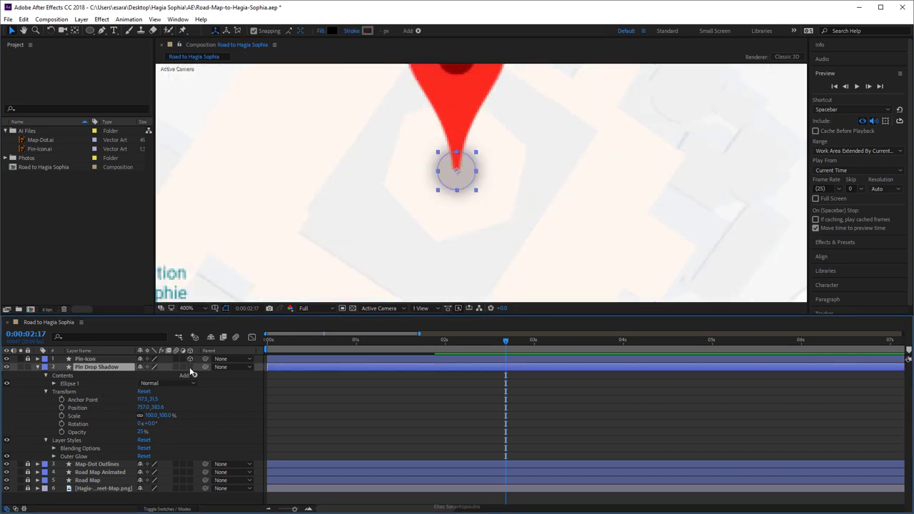
left_click(190, 366)
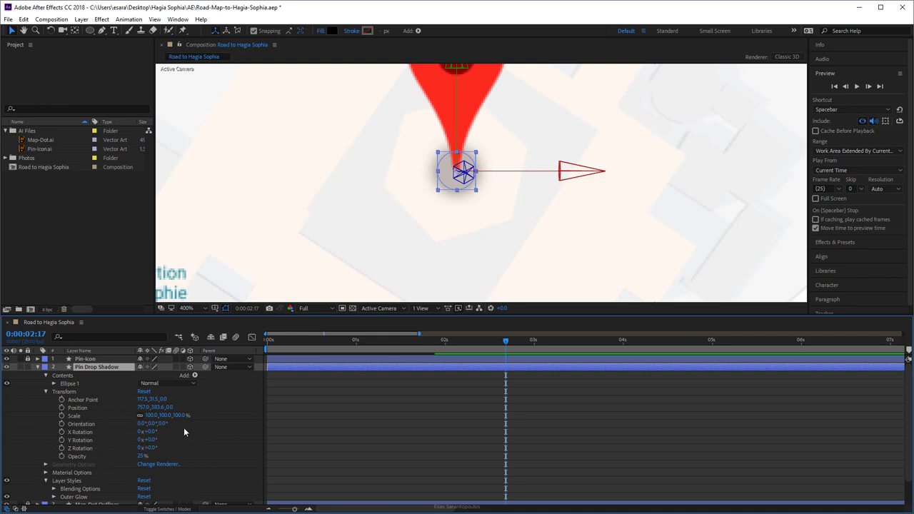
mouse_move(140, 426)
left_mouse_down()
mouse_move(152, 426)
mouse_move(128, 424)
left_mouse_up()
left_click(142, 424)
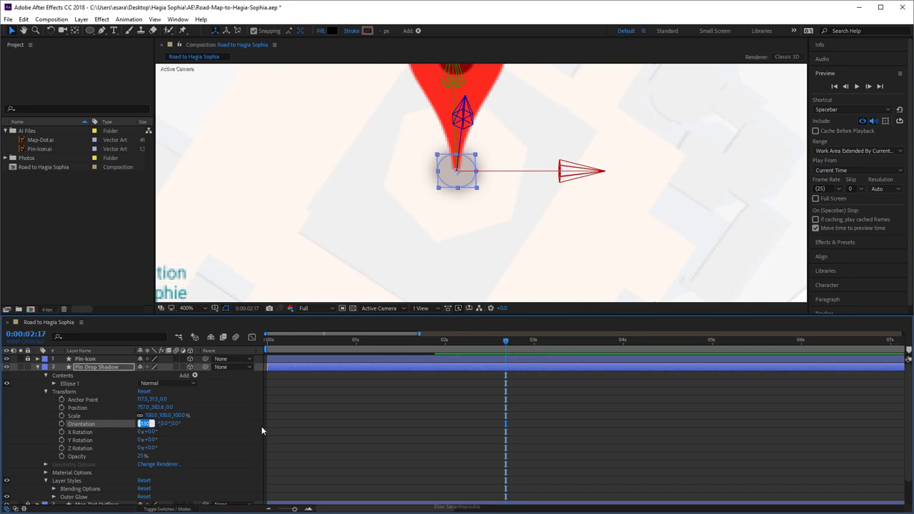
type("45")
left_click(449, 263)
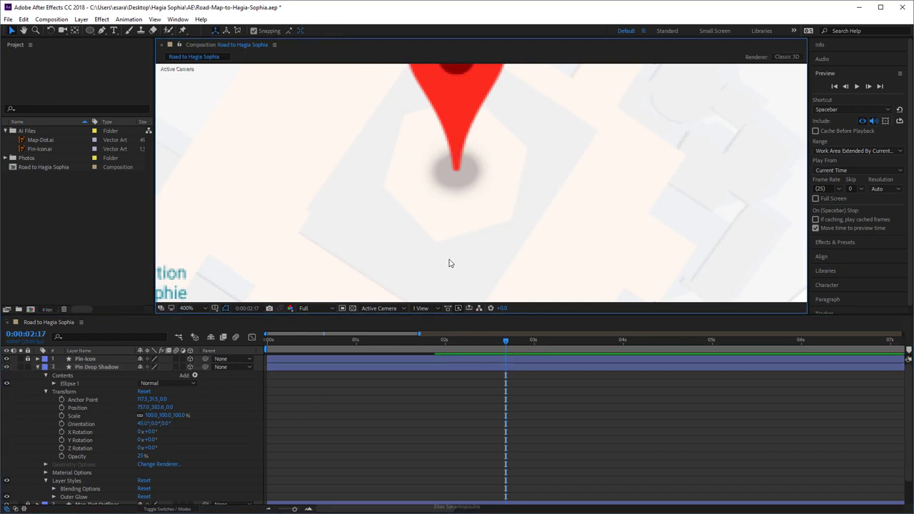
Try out other Y orientation values on the Pin Drop Shadow layer.
left_click(148, 432)
left_click_drag(150, 423, 172, 424)
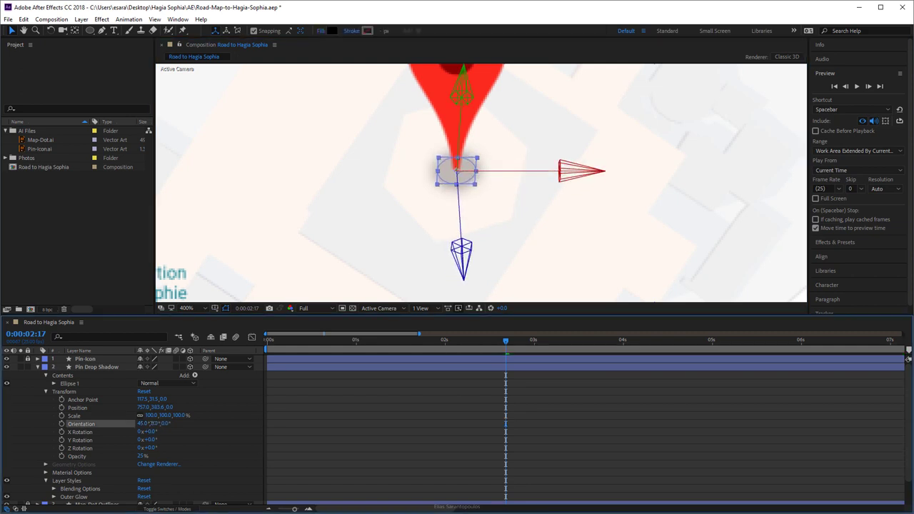
left_click(554, 243)
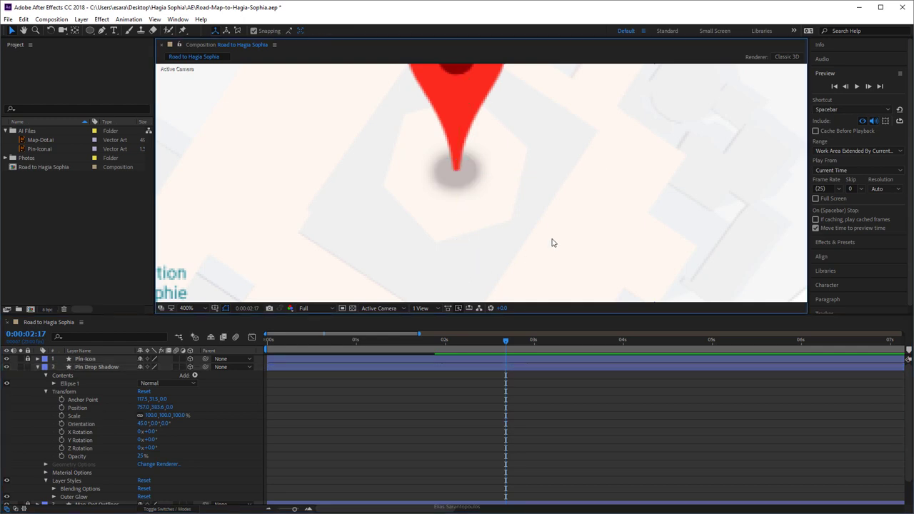
Examine the tilted shadow beneath the pin, both against the whole map and close up.
key("comma")
key("comma")
key("comma")
key("comma")
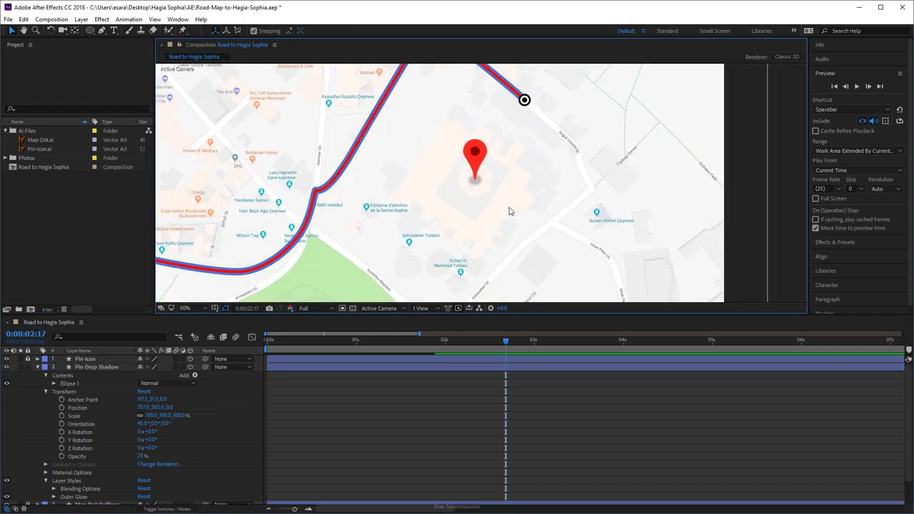
key("comma")
key("comma")
key("period")
key("period")
key("period")
key("period")
key("period")
key("period")
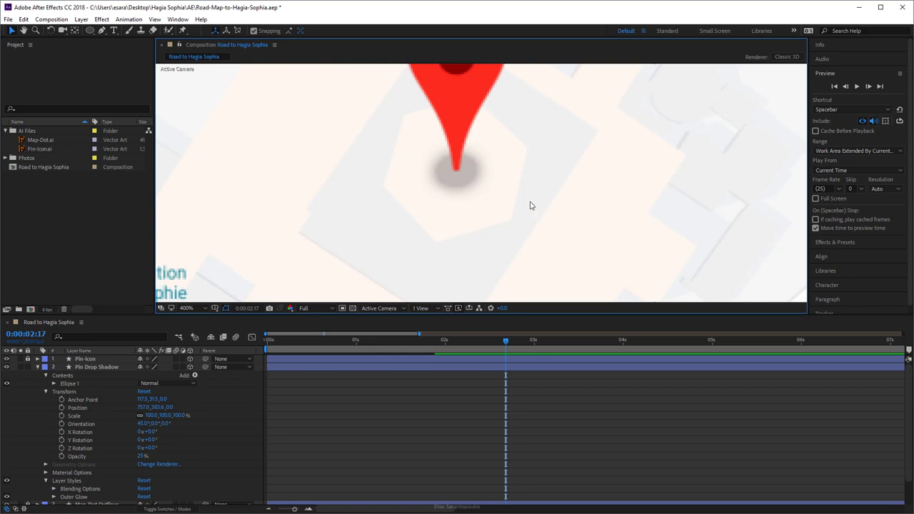
Scale the Pin Drop Shadow layer down uniformly to 72%.
left_click(463, 185)
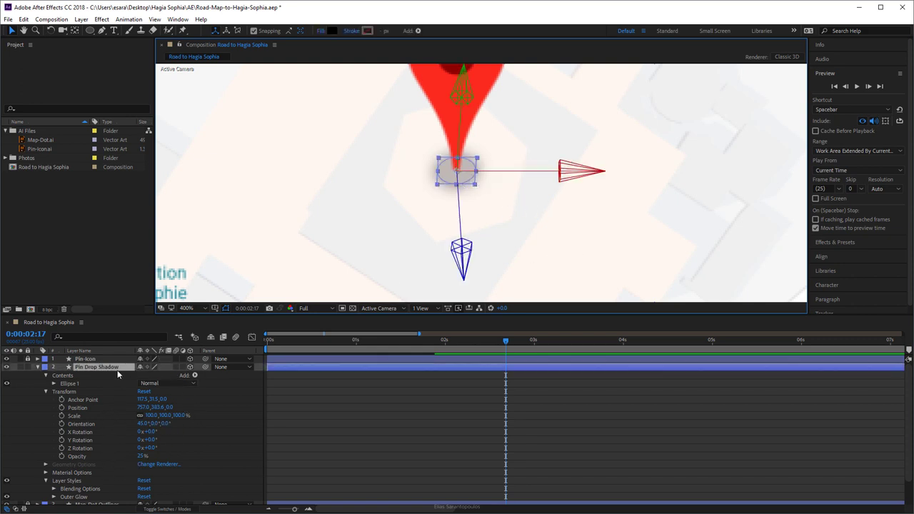
key("s")
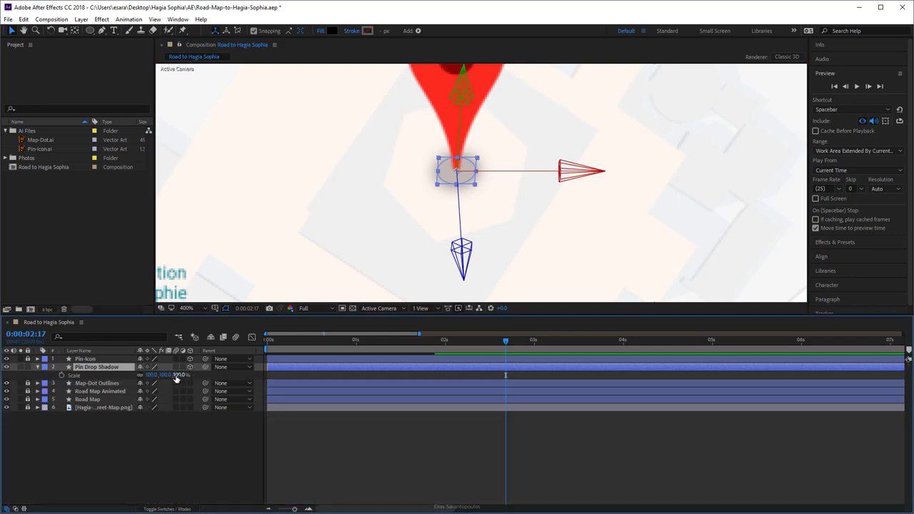
left_click_drag(178, 376, 159, 375)
left_click(577, 236)
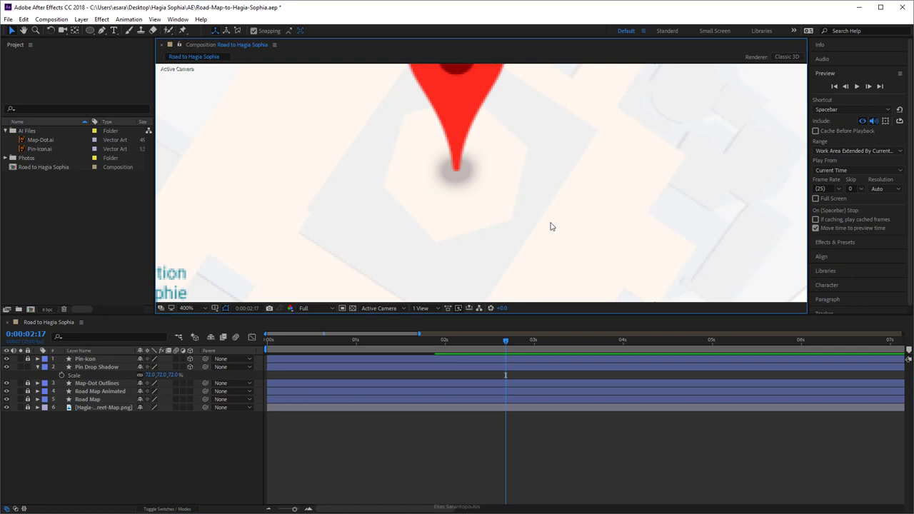
key("comma")
key("comma")
key("comma")
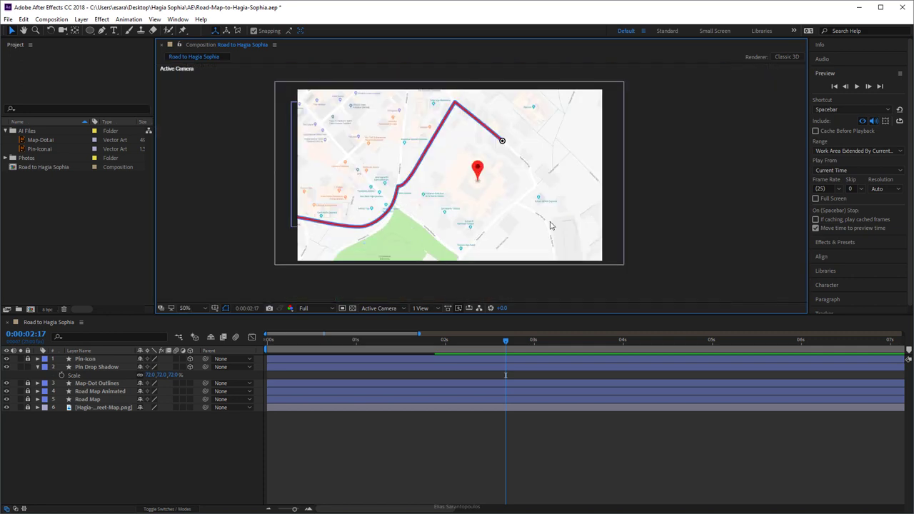
Reduce the Pin Drop Shadow layer's uniform scale to 58% and check its size beneath the pin.
key("period")
key("period")
key("period")
left_click(163, 376)
type("56")
key("Return")
left_click(599, 228)
key("comma")
key("comma")
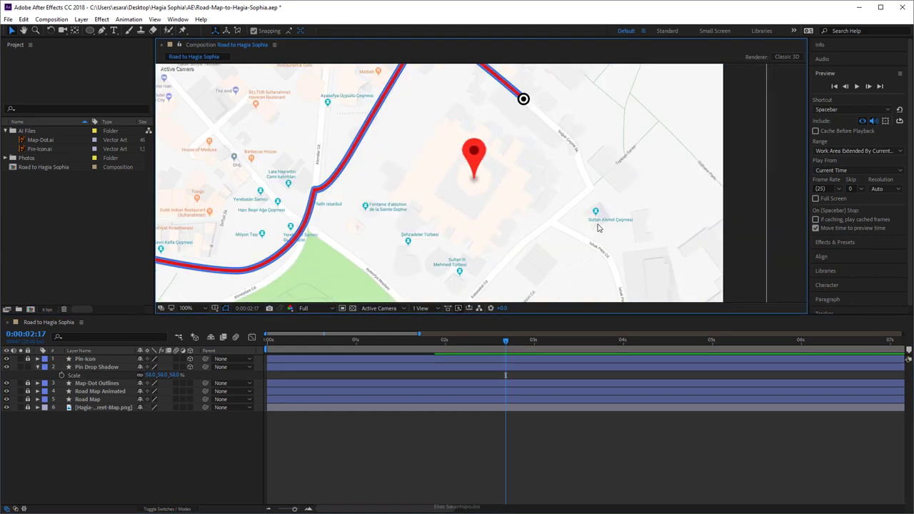
key("comma")
key("period")
key("period")
key("period")
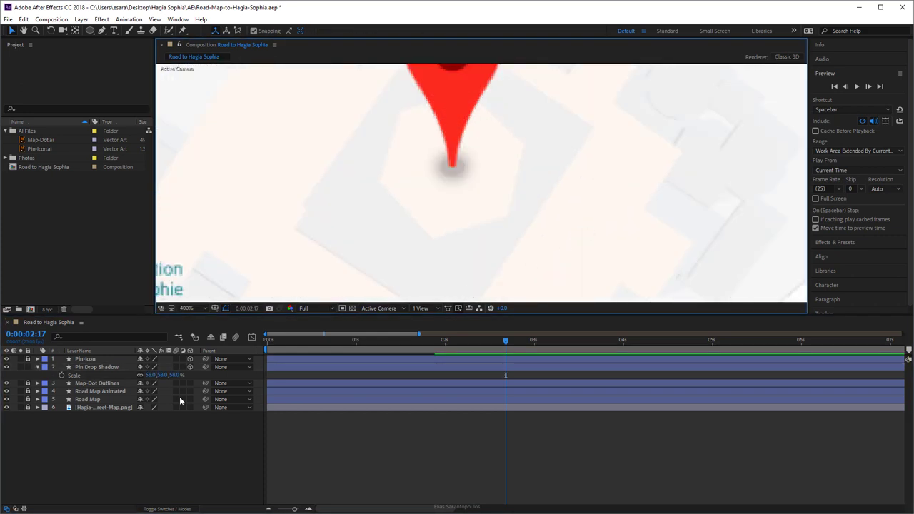
Reduce the Pin Drop Shadow layer's uniform scale to 51% and set its opacity to 20%.
left_click(505, 375)
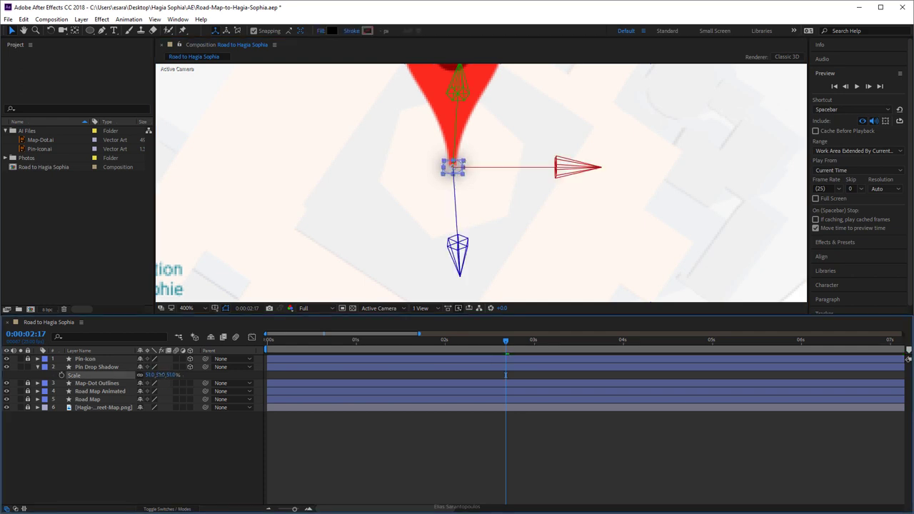
left_click(506, 367)
left_click(90, 368)
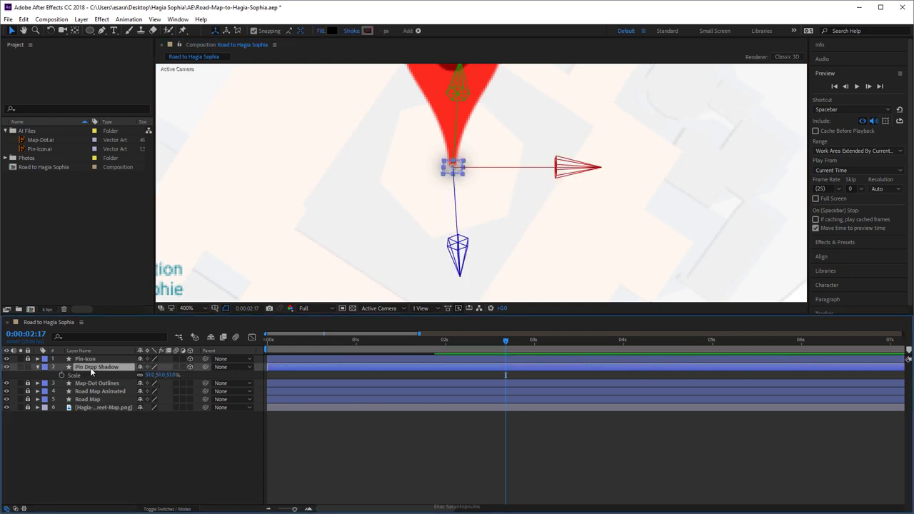
key("t")
left_click(142, 375)
type("20")
key("Return")
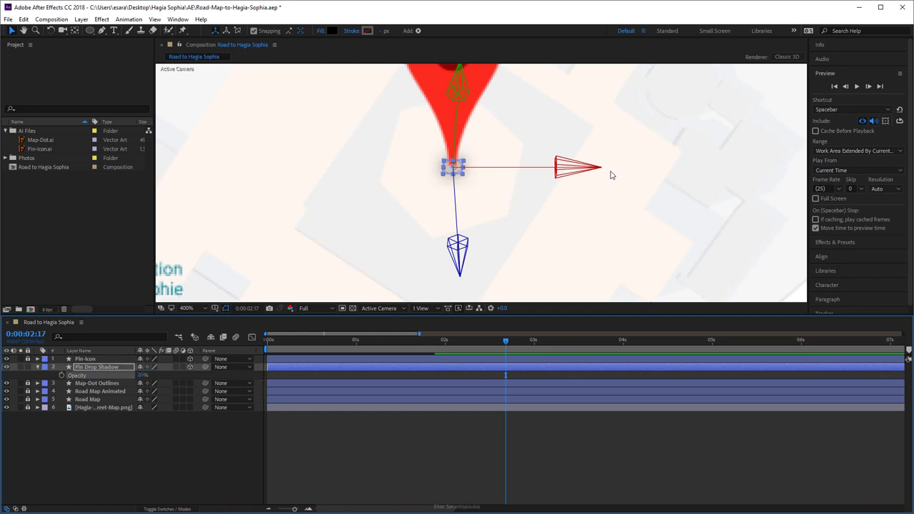
left_click(613, 207)
key("shift+slash")
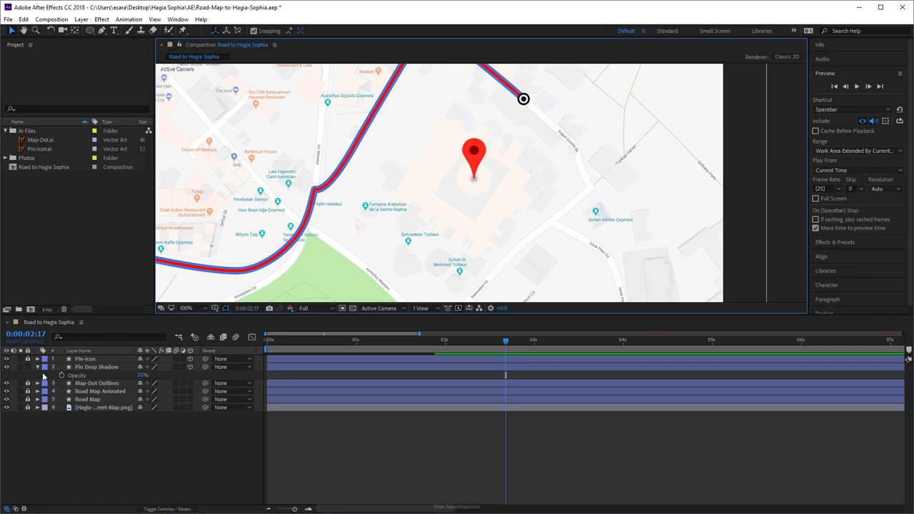
Scrub back to the pin's landing around 0:00:01:18 and reveal the Pin-Icon layer's keyframes.
left_click_drag(505, 344, 433, 356)
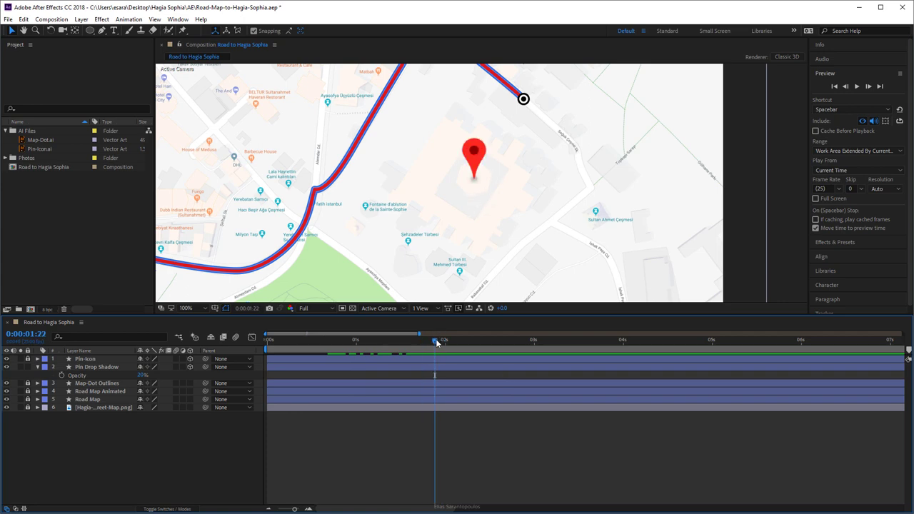
mouse_move(434, 344)
left_mouse_down()
mouse_move(406, 343)
mouse_move(421, 345)
left_mouse_up()
left_click(96, 367)
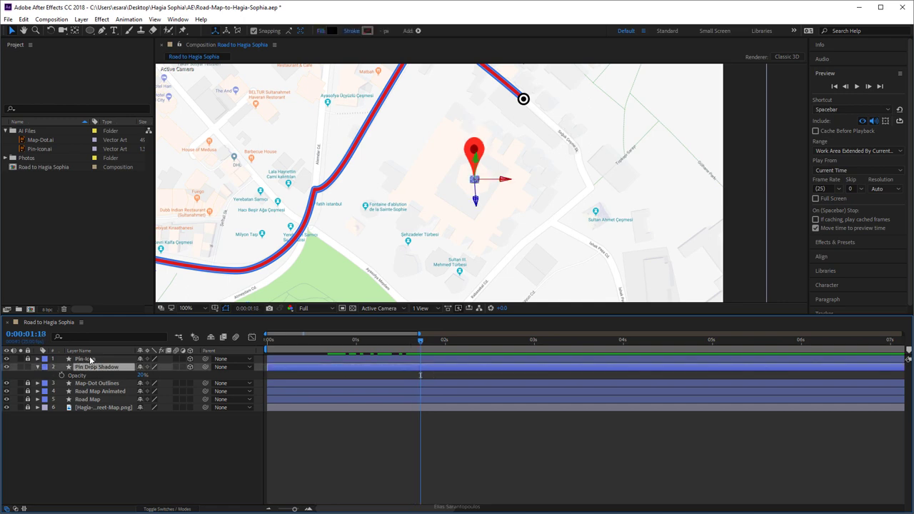
left_click(87, 361)
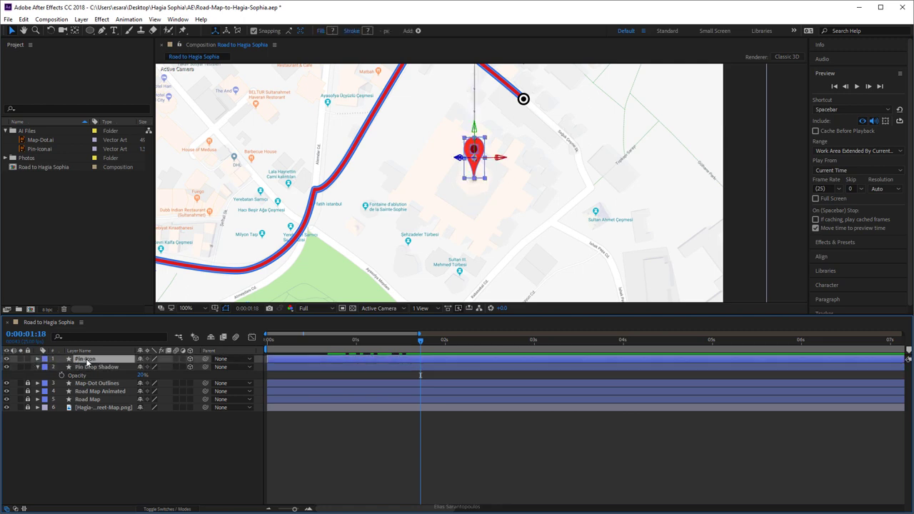
key("u")
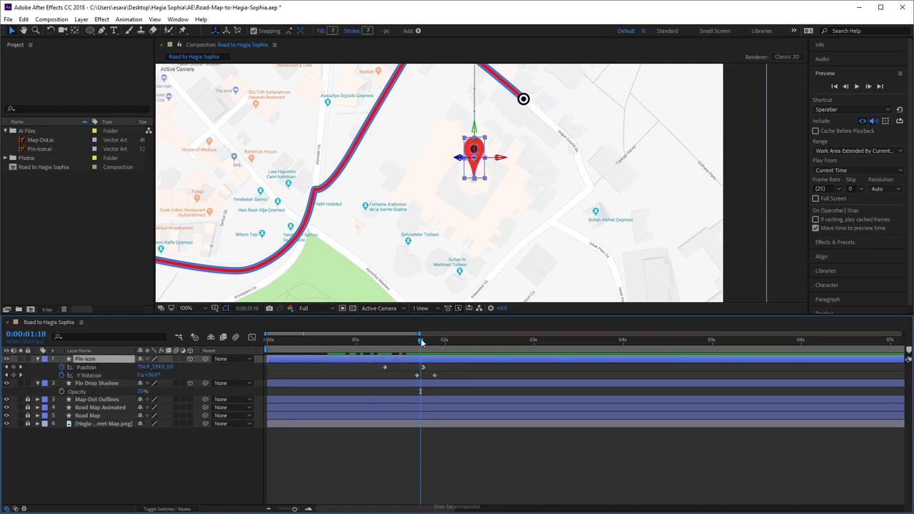
Keyframe the Pin Drop Shadow layer's opacity at 20% on 0:00:01:17 and at 0% on 0:00:01:12.
left_click_drag(423, 341, 418, 340)
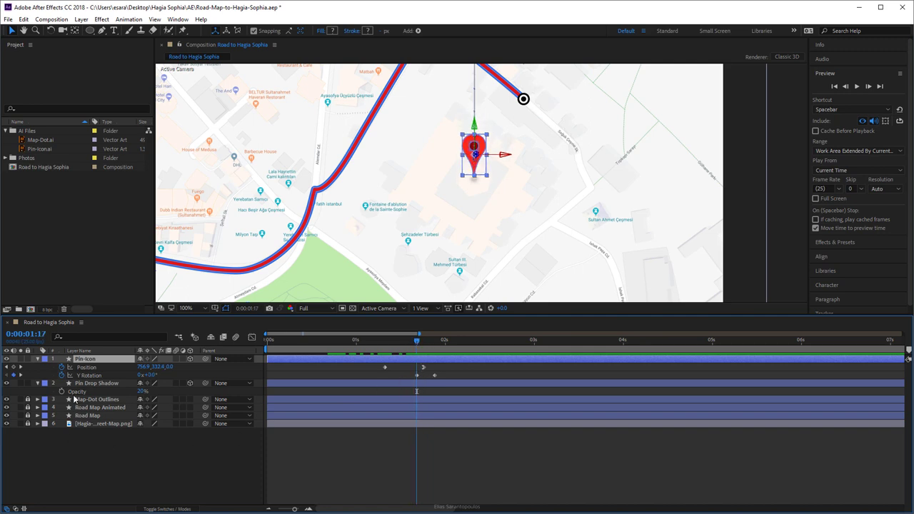
left_click(106, 383)
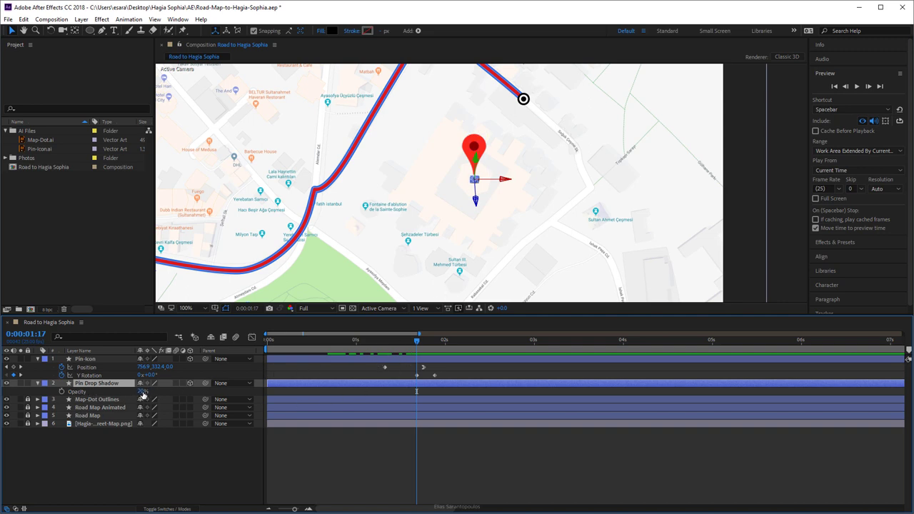
left_click(62, 392)
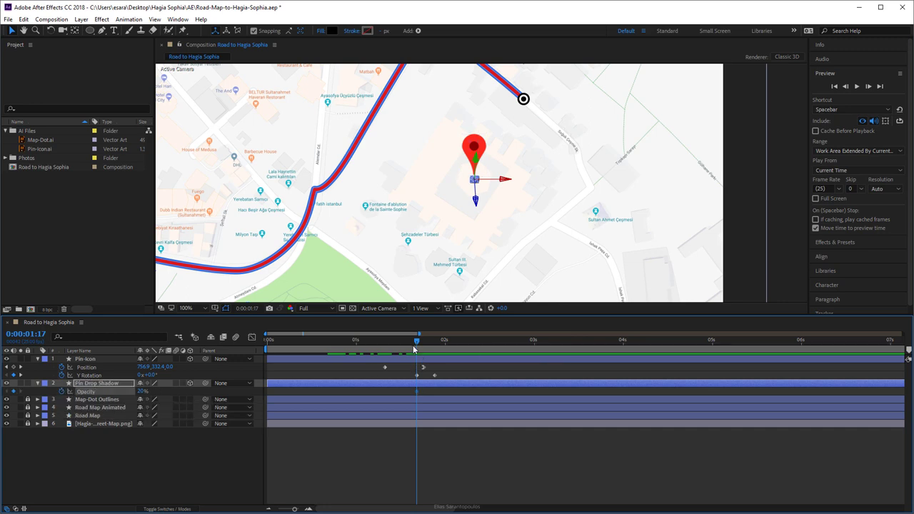
left_click_drag(418, 343, 400, 342)
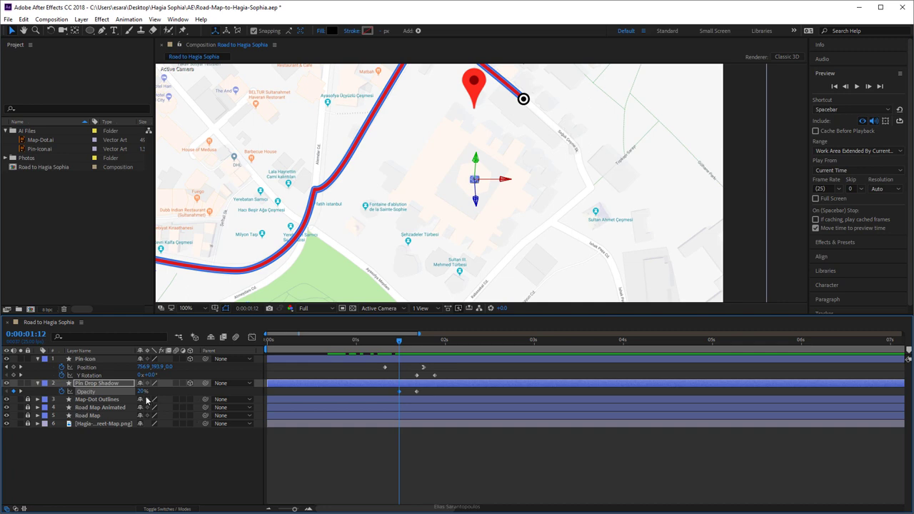
left_click_drag(143, 392, 134, 392)
left_click(670, 252)
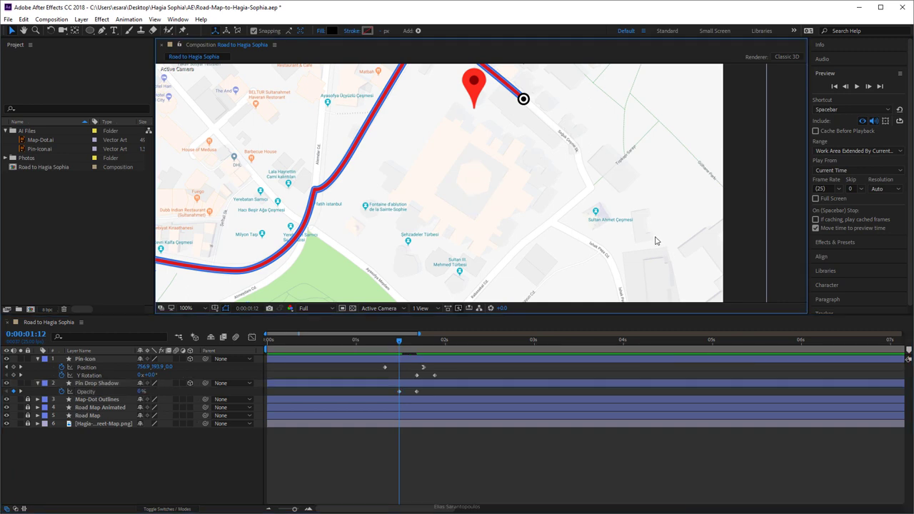
Preview the pin drop with the shadow fading in beneath it.
left_click_drag(400, 345, 360, 340)
key("space")
key("space")
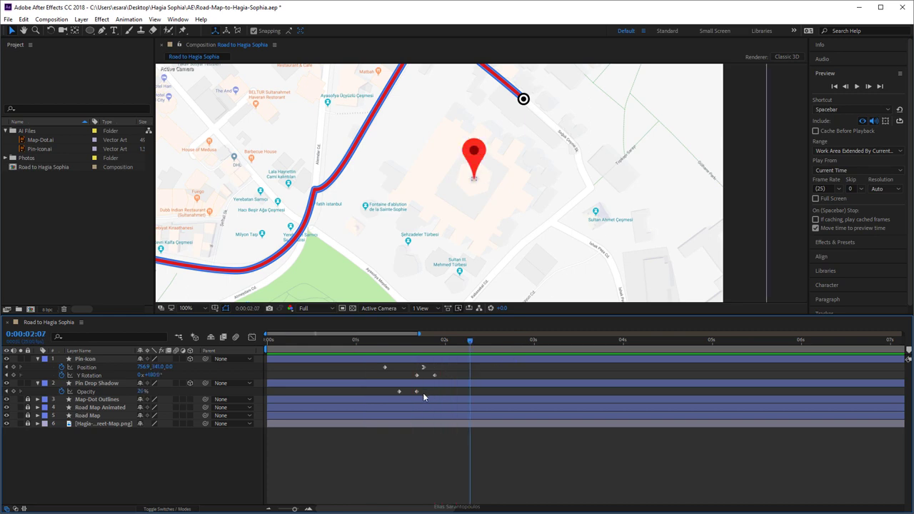
Move the shadow's two opacity keyframes later, aligning the 20% one with the pin's last position keyframe, and play back the drop.
left_click_drag(470, 345, 416, 398)
left_click(423, 392)
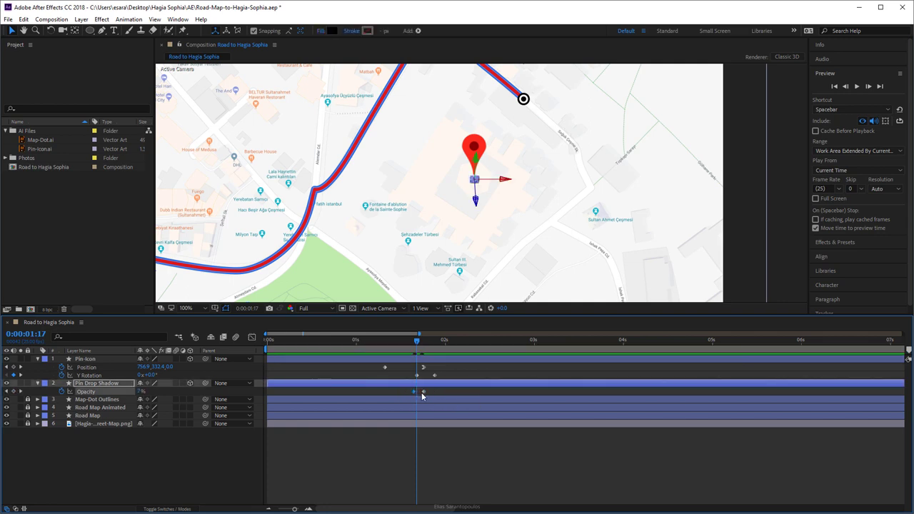
left_click_drag(422, 342, 395, 340)
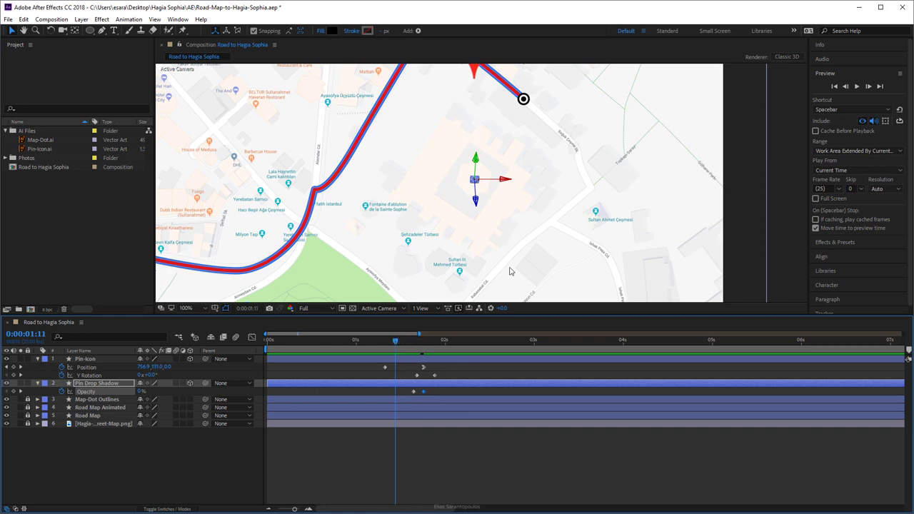
left_click(512, 270)
key("space")
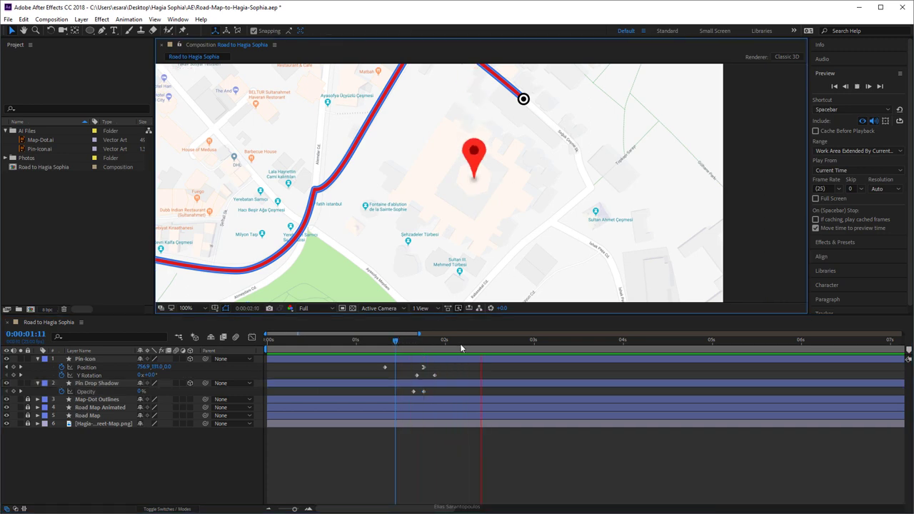
Collapse the Pin-Icon properties and add a 15% opacity keyframe to the Pin Drop Shadow layer at 0:00:01:24.
left_click(484, 343)
left_click_drag(484, 346, 442, 357)
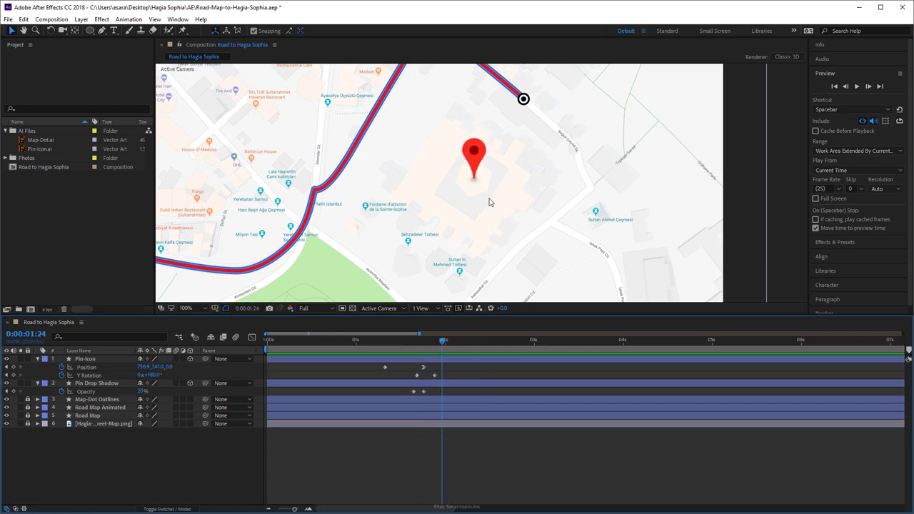
left_click(105, 376)
left_click(37, 359)
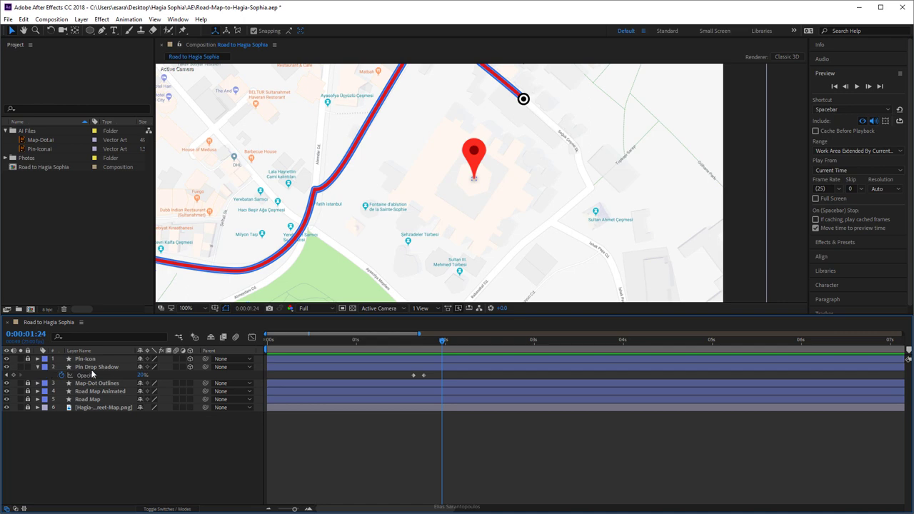
left_click(143, 376)
type("15")
key("Return")
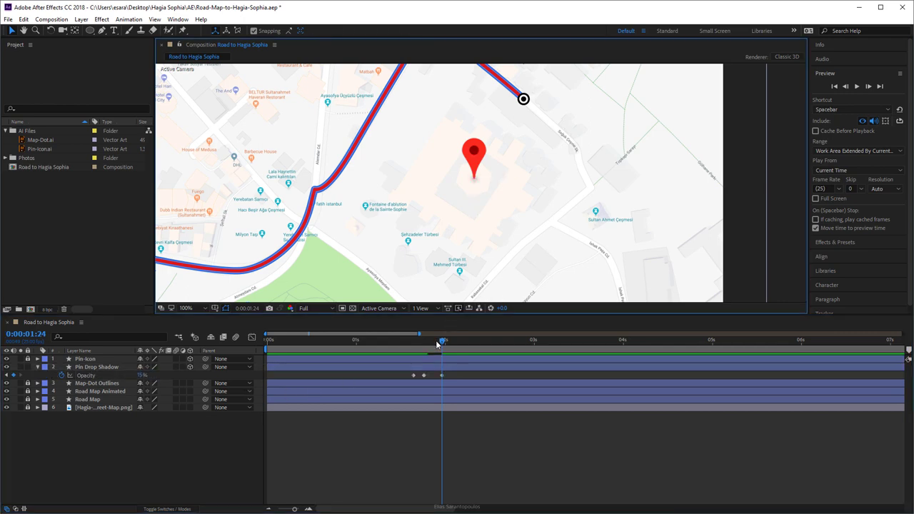
Preview the pin drop and shadow animation against the whole map, starting from 0:00:01:03.
left_click_drag(442, 341, 367, 341)
scroll(531, 188, "down", 2)
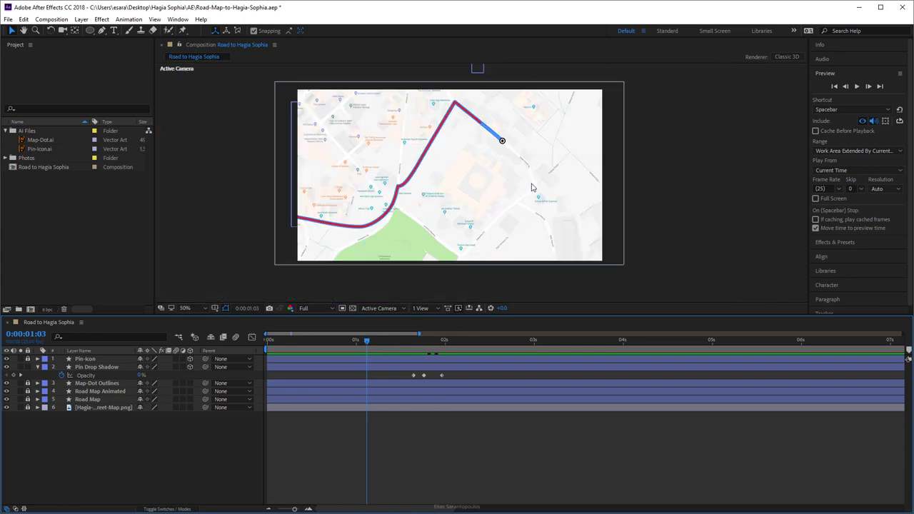
key("space")
key("space")
left_click_drag(520, 341, 453, 362)
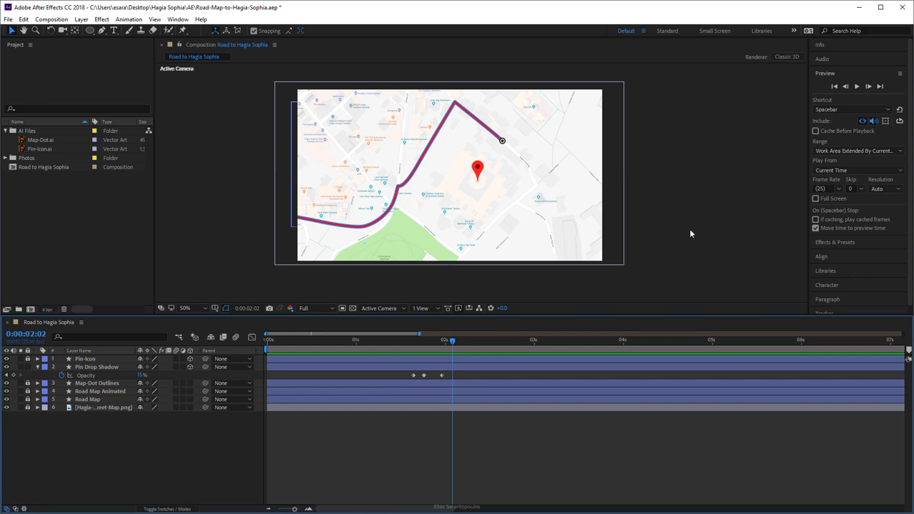
left_click(682, 225)
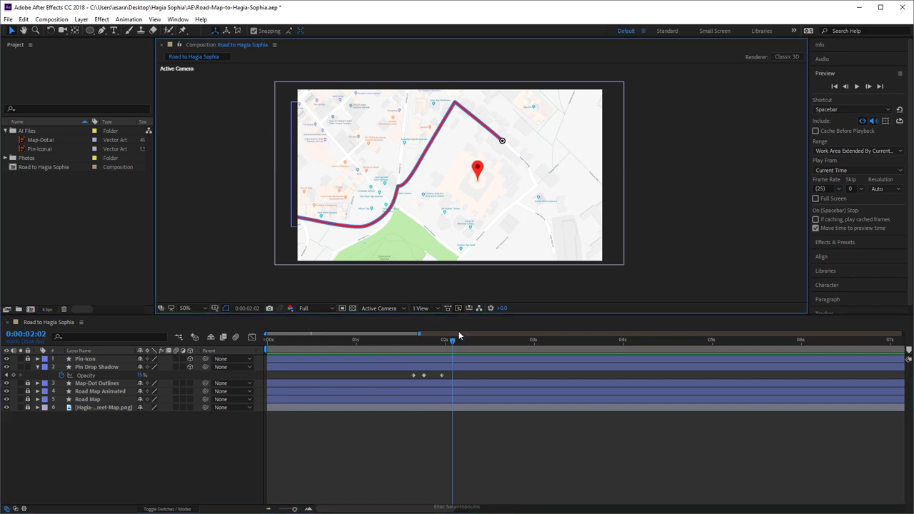
mouse_move(454, 342)
left_mouse_down()
mouse_move(380, 342)
mouse_move(453, 348)
left_mouse_up()
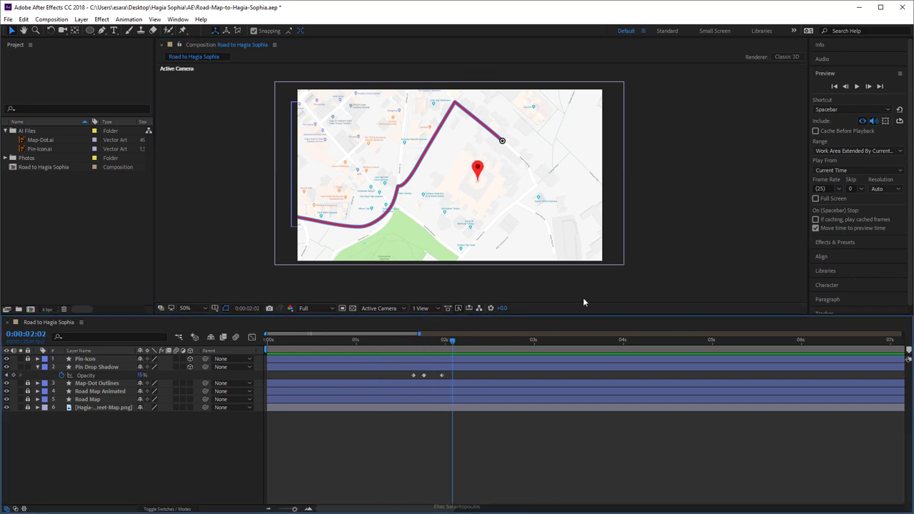
Look at the Hagia Sophia Museum marker and label on Google Maps in the browser, and return to After Effects.
left_click(672, 250)
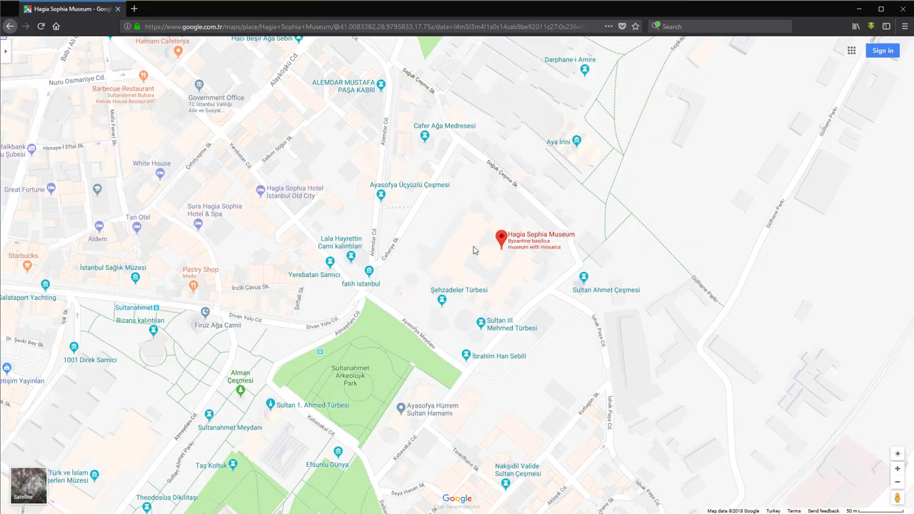
mouse_move(502, 243)
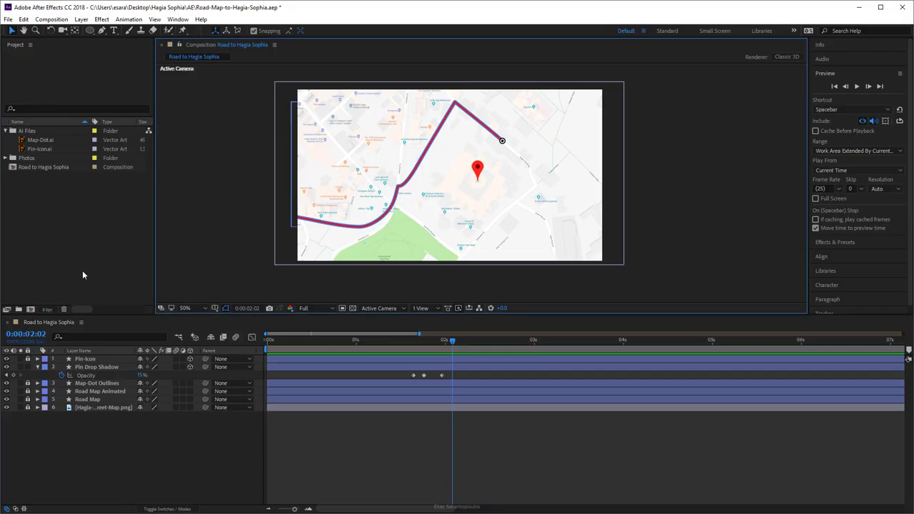
left_click(82, 271)
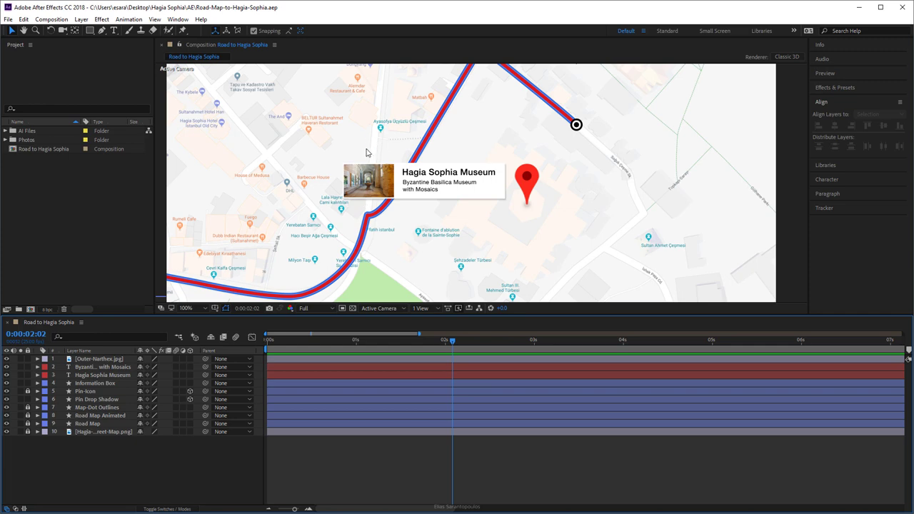
Examine the Information Box layer's contents and its Drop Shadow layer style settings.
left_click(117, 387)
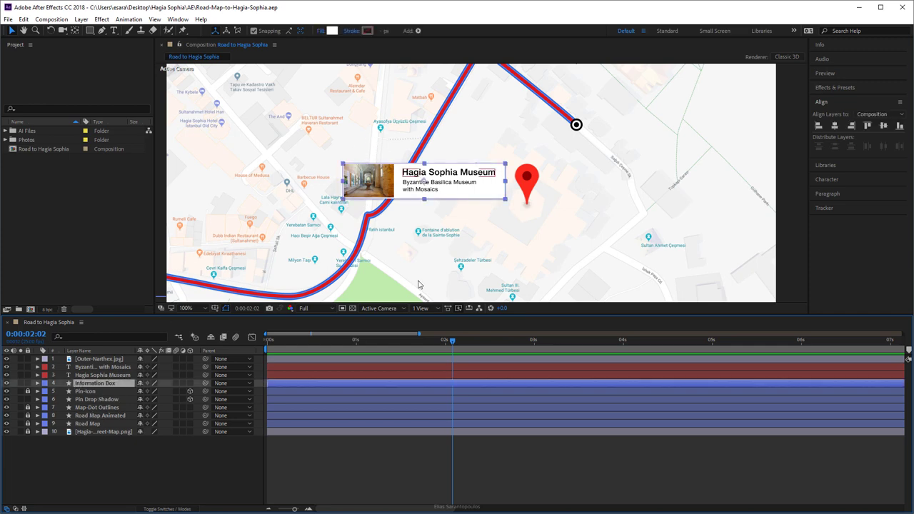
left_click(494, 225)
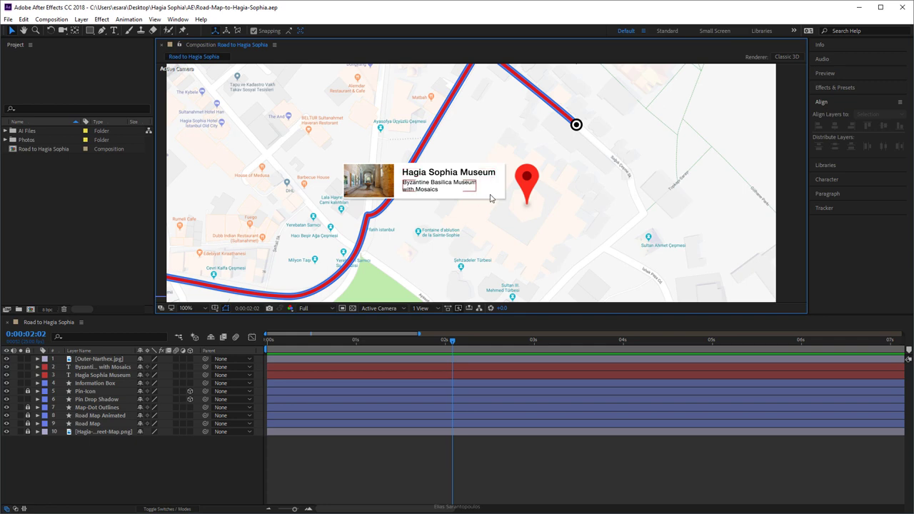
left_click(118, 383)
left_click(37, 384)
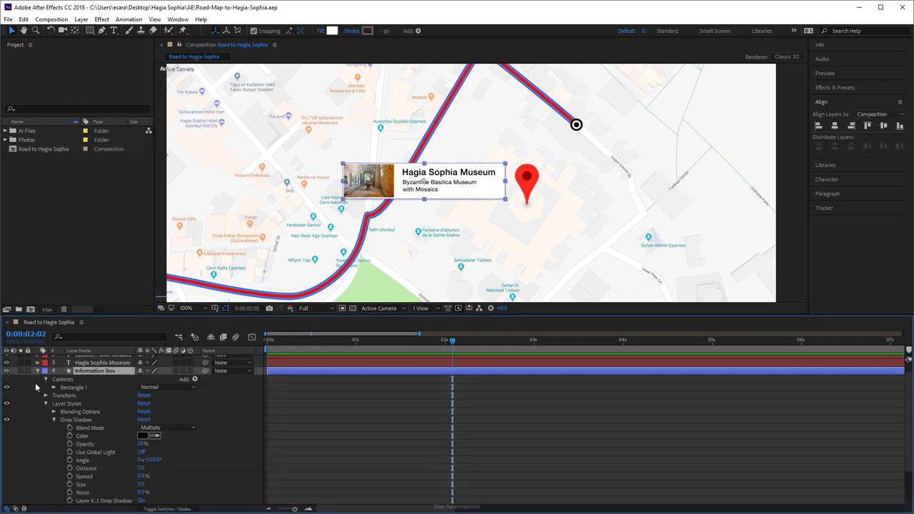
scroll(92, 418, "down", 1)
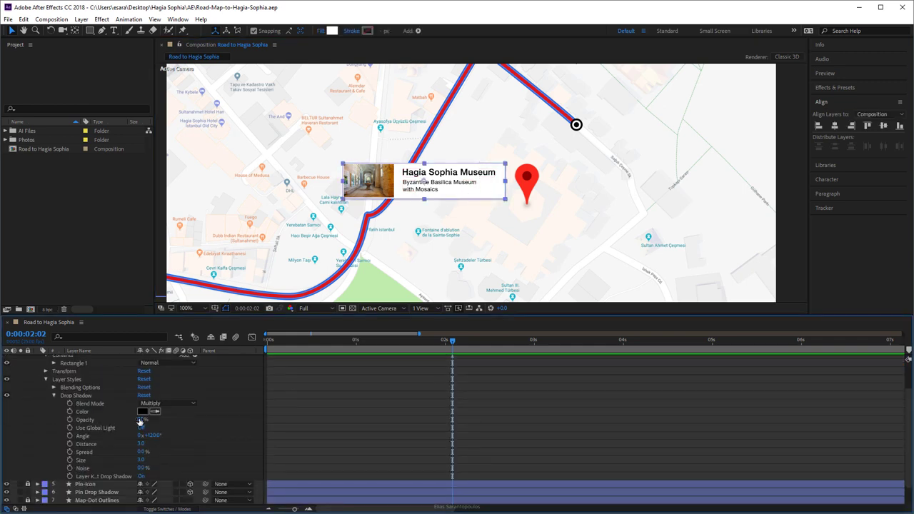
left_click(46, 379)
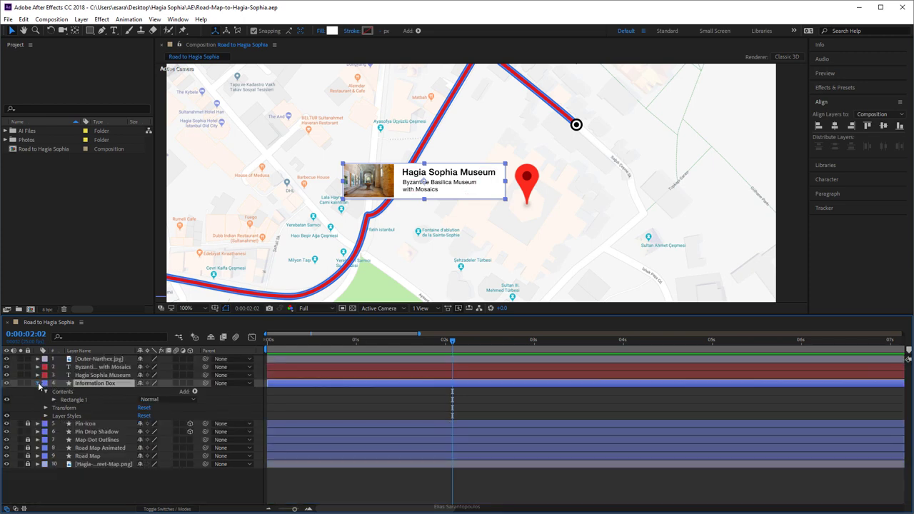
left_click(38, 384)
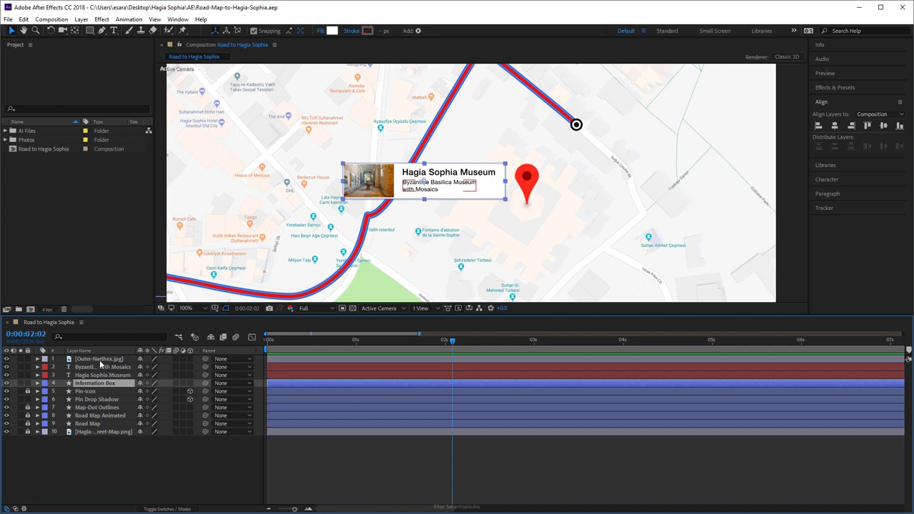
Examine the transform values of the Outer-Narthex.jpg photo layer.
left_click(99, 360)
left_click(38, 359)
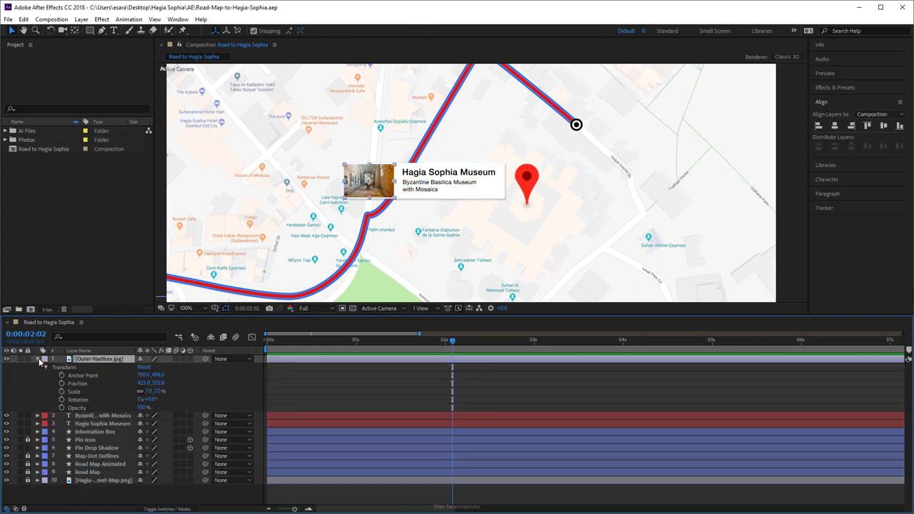
left_click(38, 359)
left_click(90, 464)
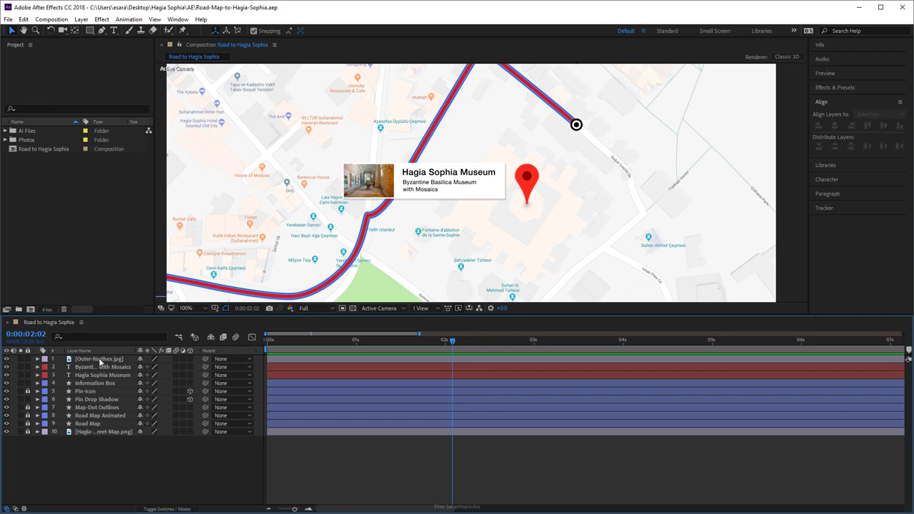
Pre-compose the Outer-Narthex.jpg photo, both text layers and the Information Box into a new composition named Information PopUp, and open it.
left_click(100, 359)
left_click(119, 384, "shift")
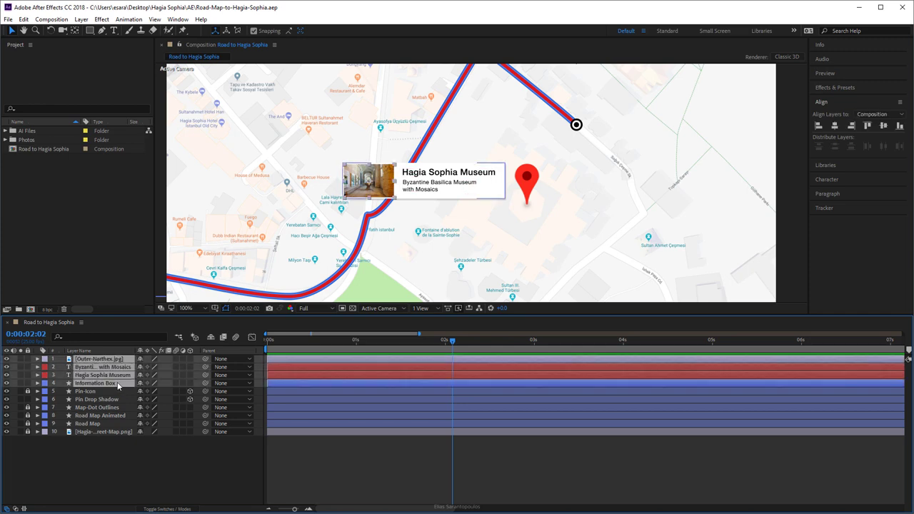
left_click(82, 19)
left_click(147, 381)
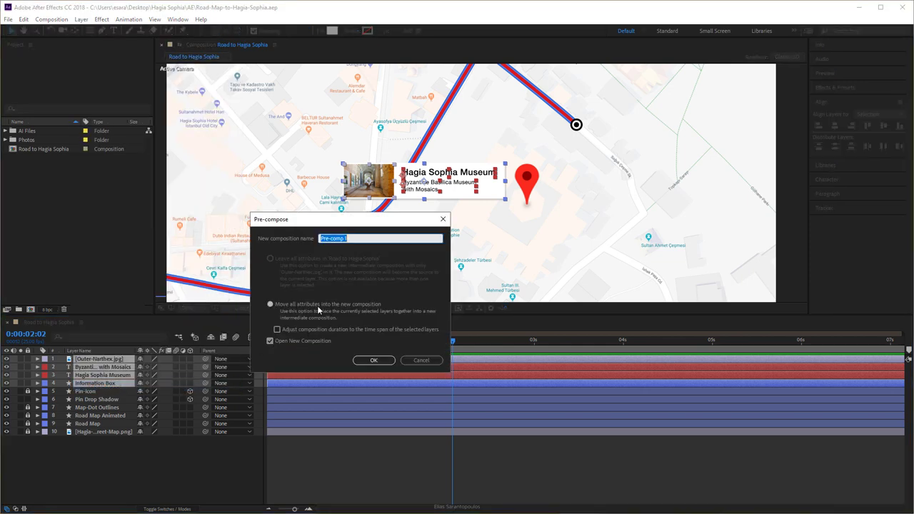
left_click(371, 242)
left_click_drag(371, 241, 301, 240)
key("BackSpace")
left_click(367, 360)
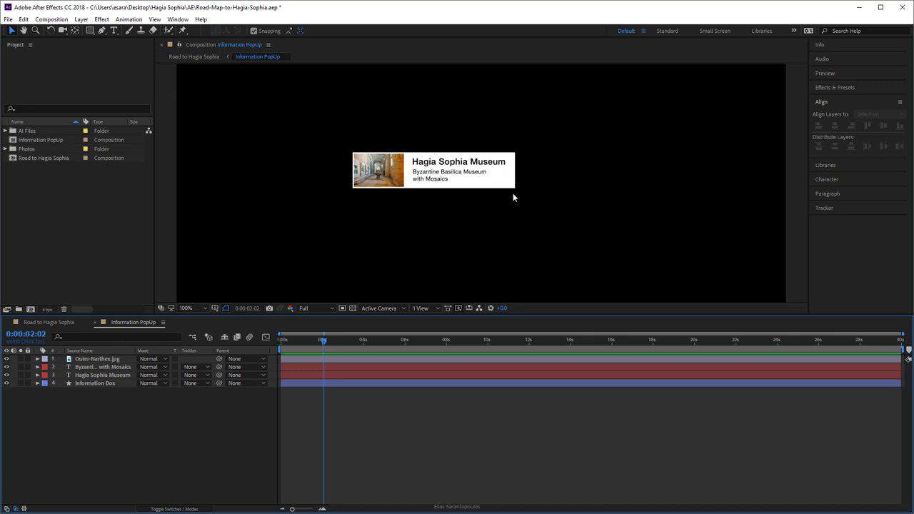
Draw a narrow rectangle, slightly taller than the information box, beside its right edge and center the anchor point in the layer content.
key("period")
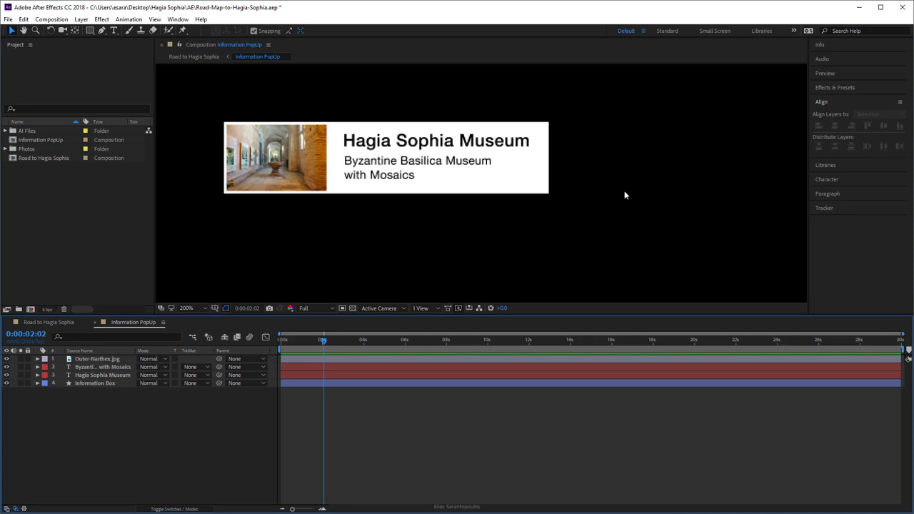
left_click_drag(572, 189, 565, 210)
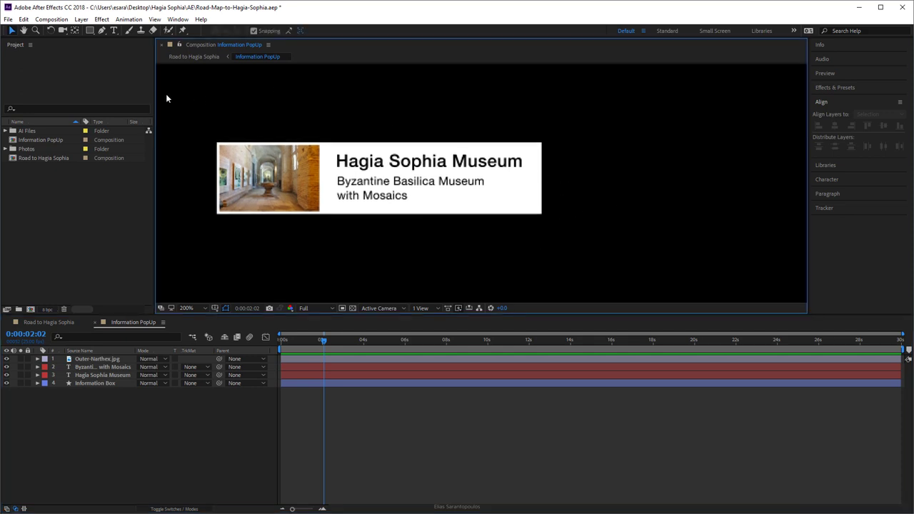
left_click_drag(92, 32, 118, 33)
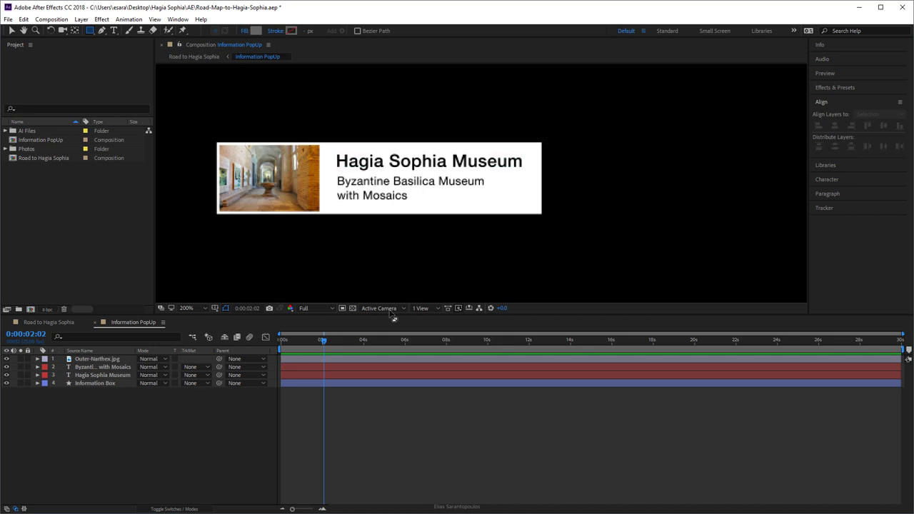
left_click_drag(544, 138, 567, 218)
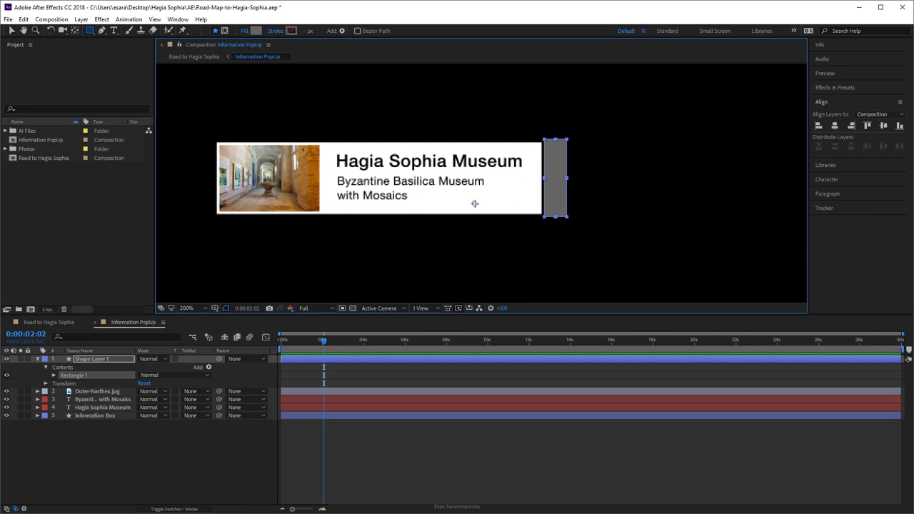
left_click(12, 30)
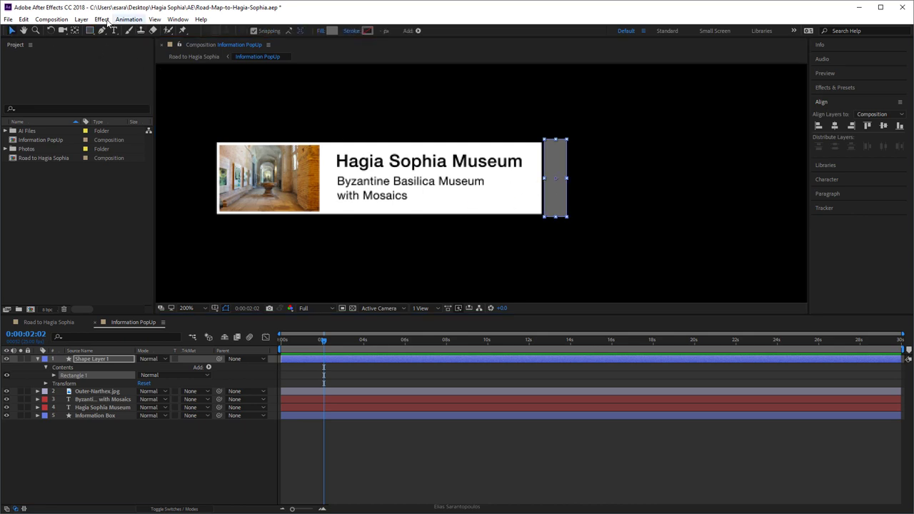
left_click(85, 20)
mouse_move(137, 133)
left_click(360, 243)
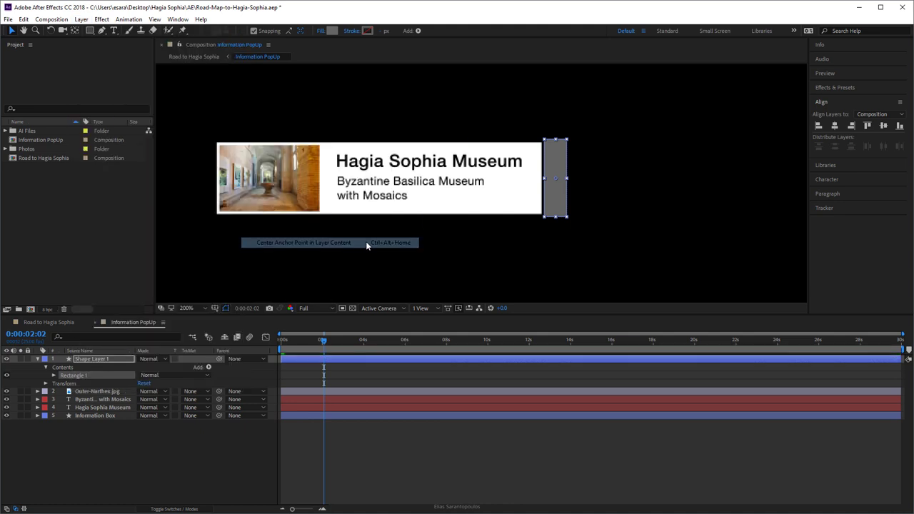
Rename the new rectangle shape layer as Mask.
key("period")
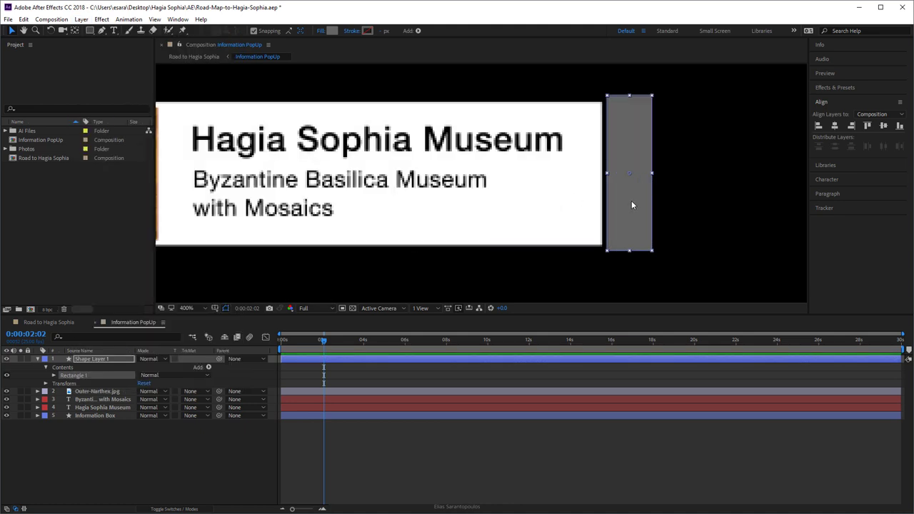
left_click(94, 358)
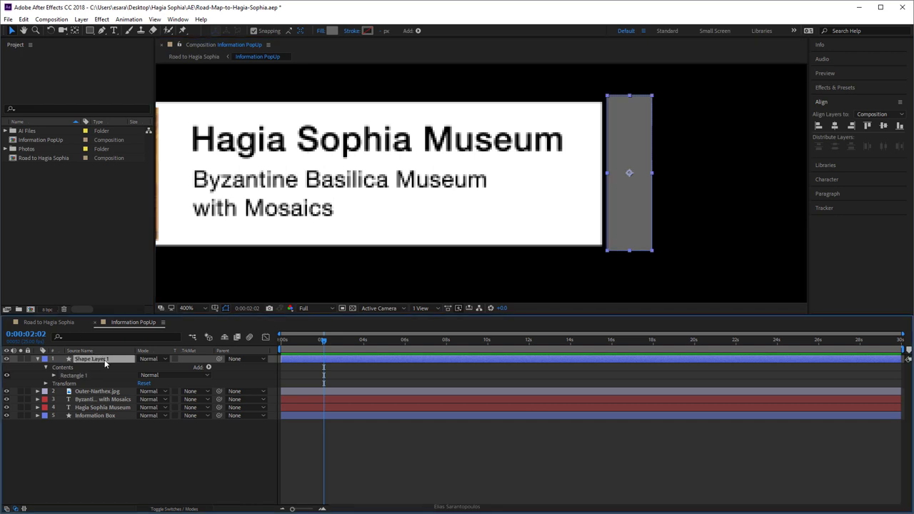
key("Return")
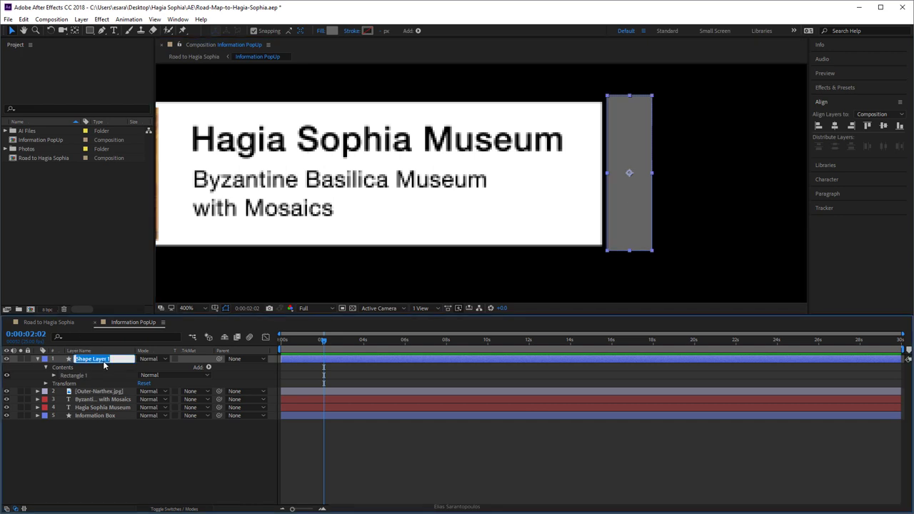
type("Mask")
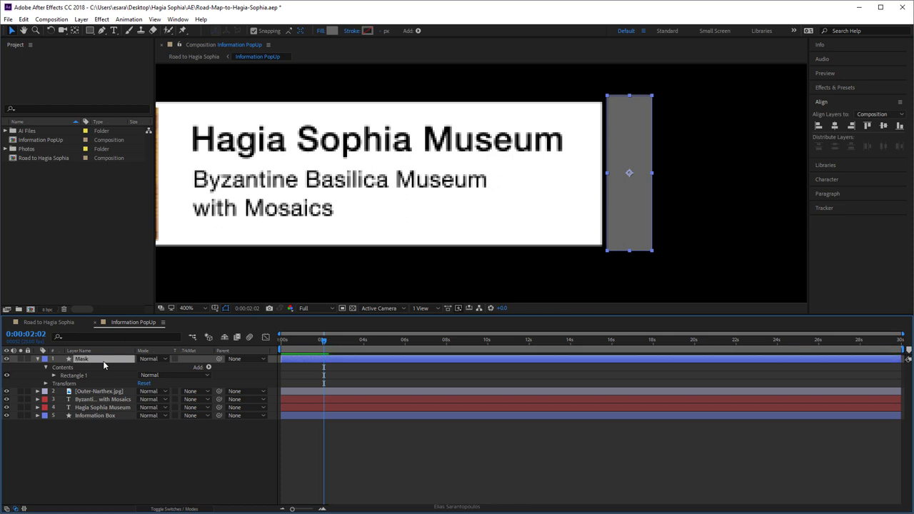
Move the Mask layer's anchor point to the middle of the rectangle's right edge.
left_click(75, 31)
left_click_drag(629, 173, 651, 174)
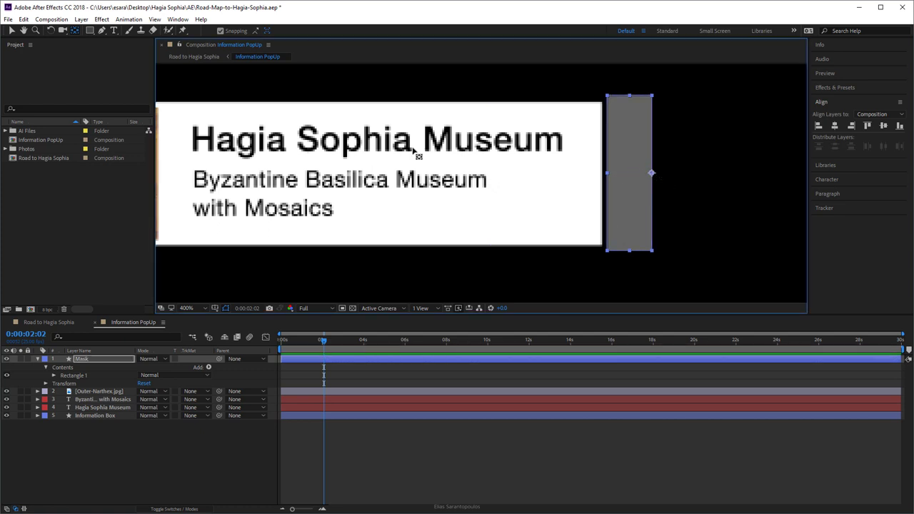
left_click(11, 31)
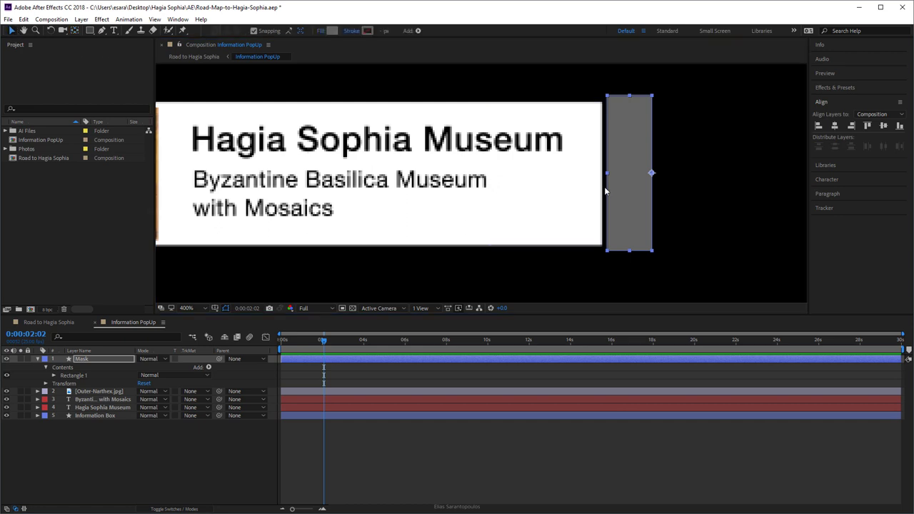
Set a starting Scale keyframe for the Mask layer at 0:00:00:00.
key("comma")
left_click_drag(619, 182, 667, 176)
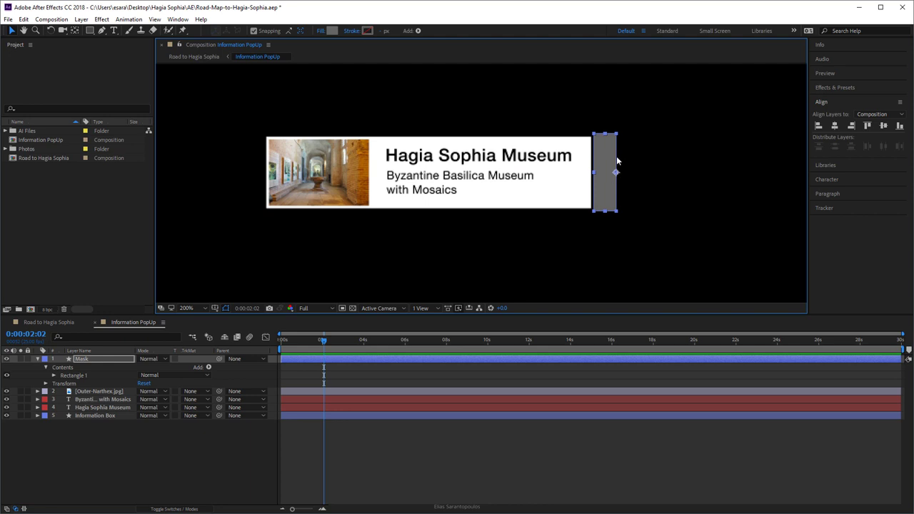
left_click(45, 384)
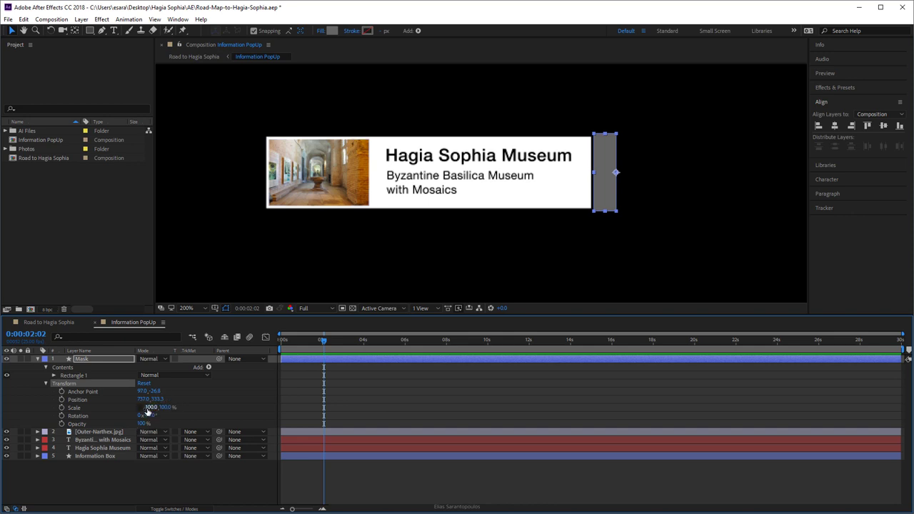
key("Page_Up")
key("Page_Up")
key("Home")
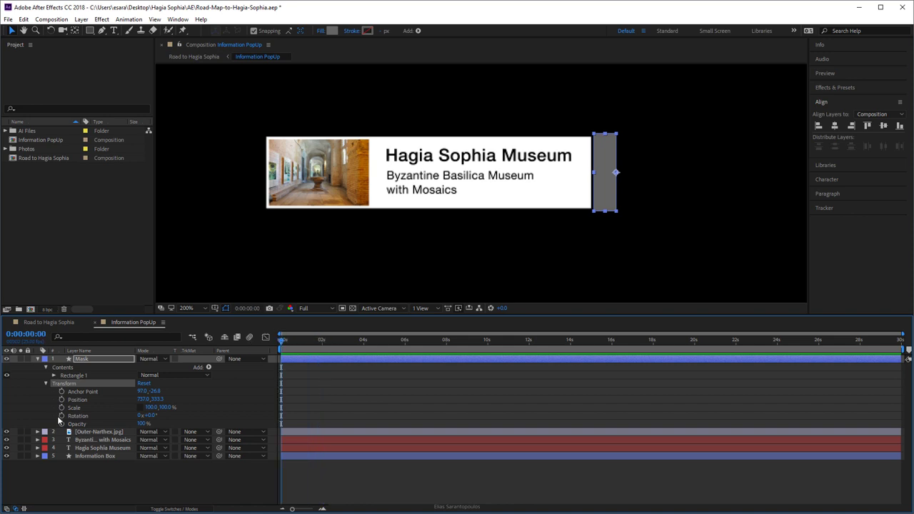
left_click(61, 407)
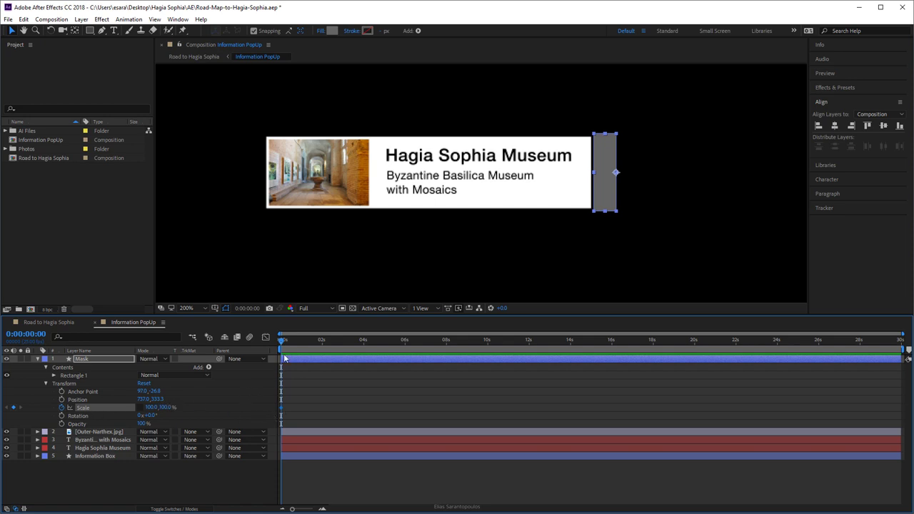
At 0:00:00:24, stretch the Mask layer's horizontal scale to 1577% with vertical at 100%, covering the whole information box.
left_click_drag(282, 344, 302, 343)
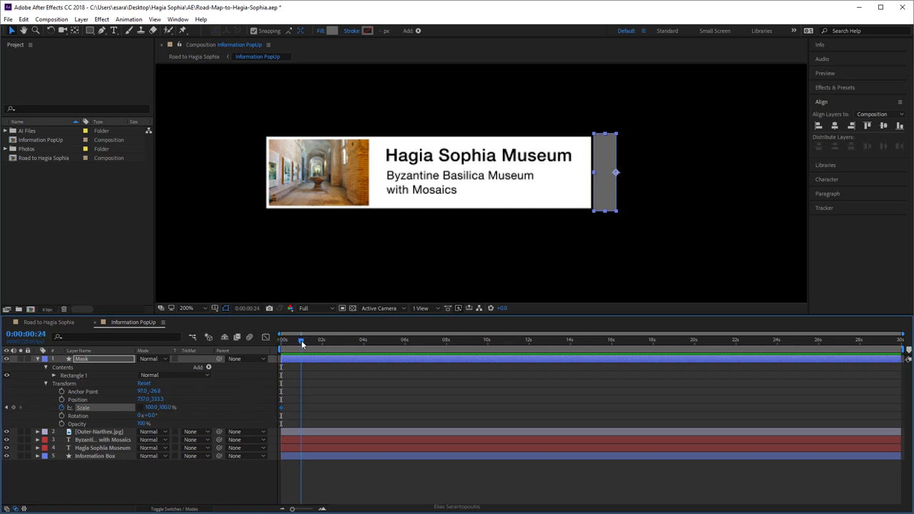
left_click(152, 408)
left_click_drag(151, 407, 721, 395)
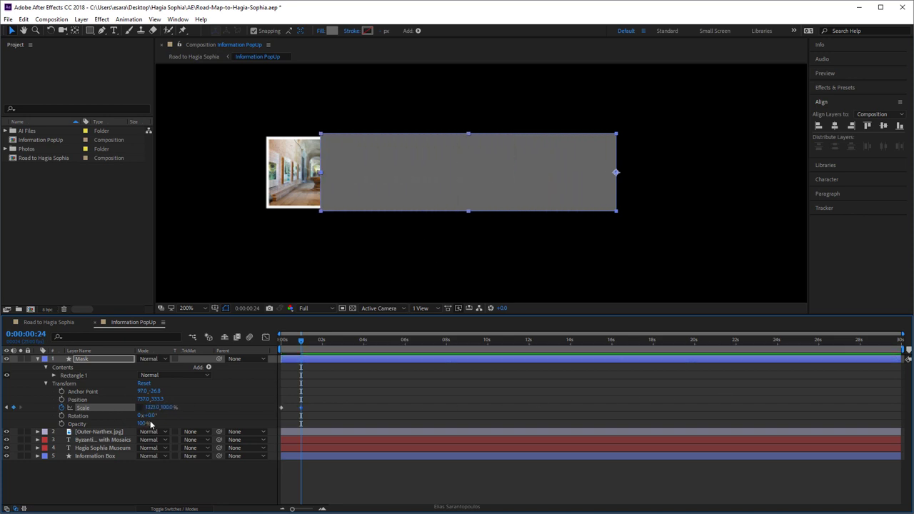
left_click_drag(149, 406, 277, 409)
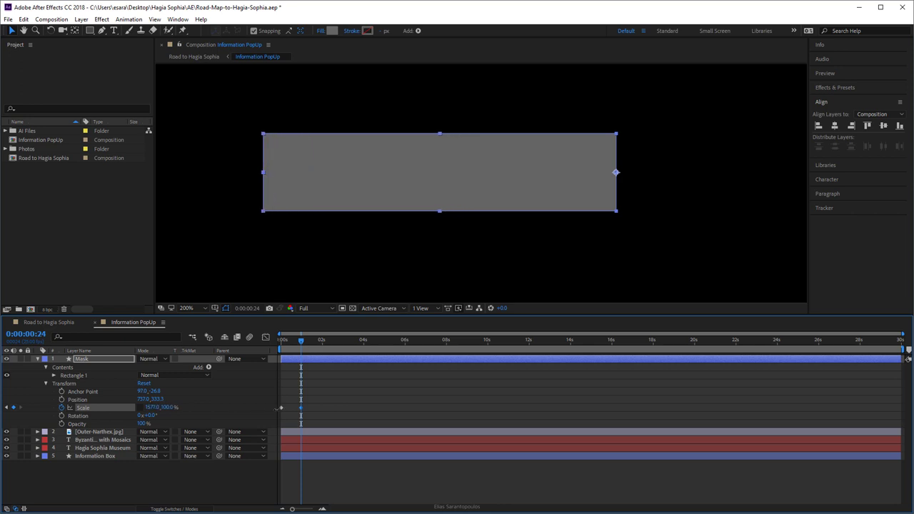
Preview the Mask layer's scale animation from the start of the composition.
left_click_drag(303, 340, 245, 338)
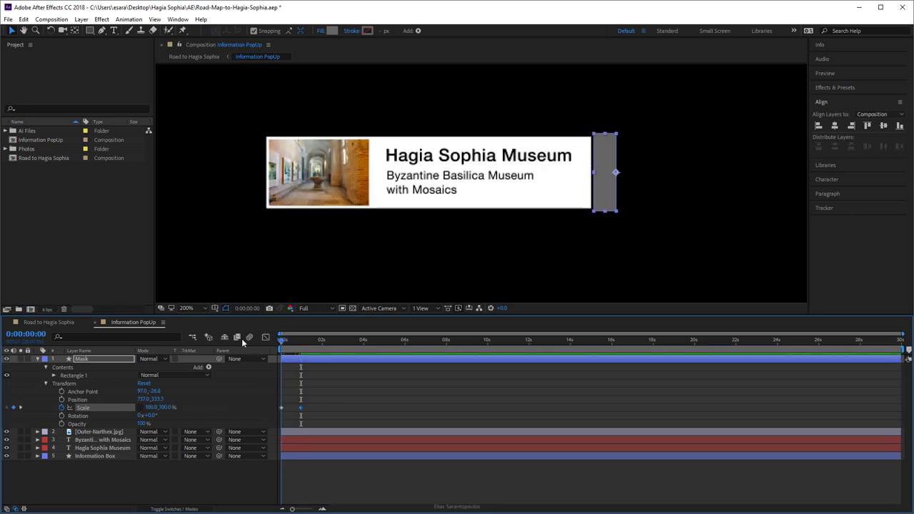
key("space")
key("space")
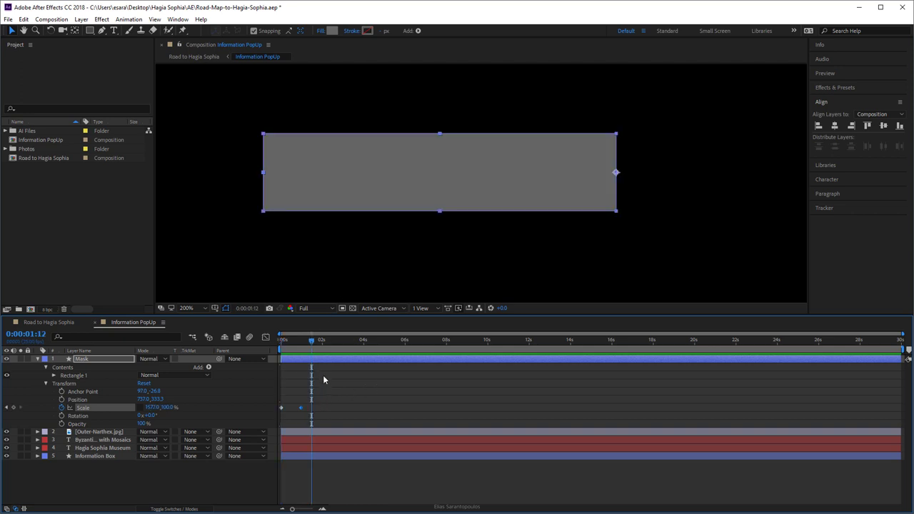
Apply Easy Ease In to the Mask layer's second Scale keyframe at 0:00:00:24.
left_click(301, 408)
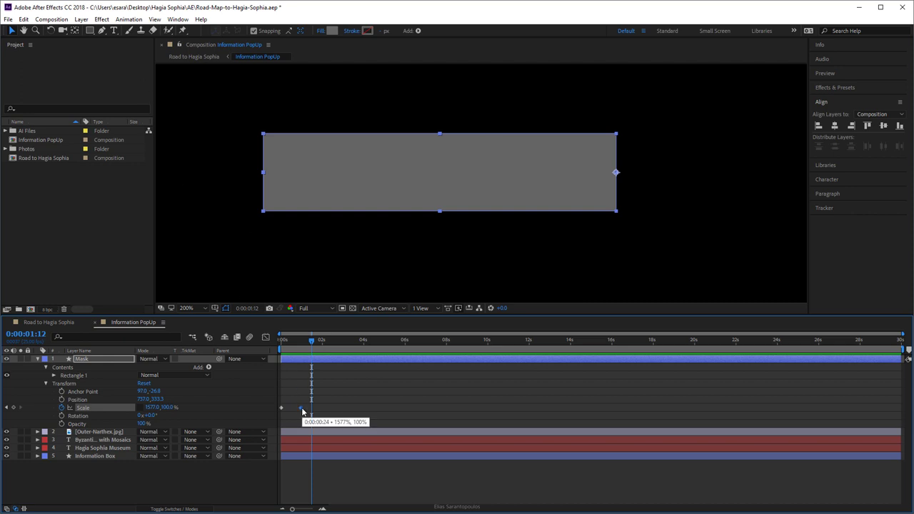
left_click(128, 19)
mouse_move(184, 119)
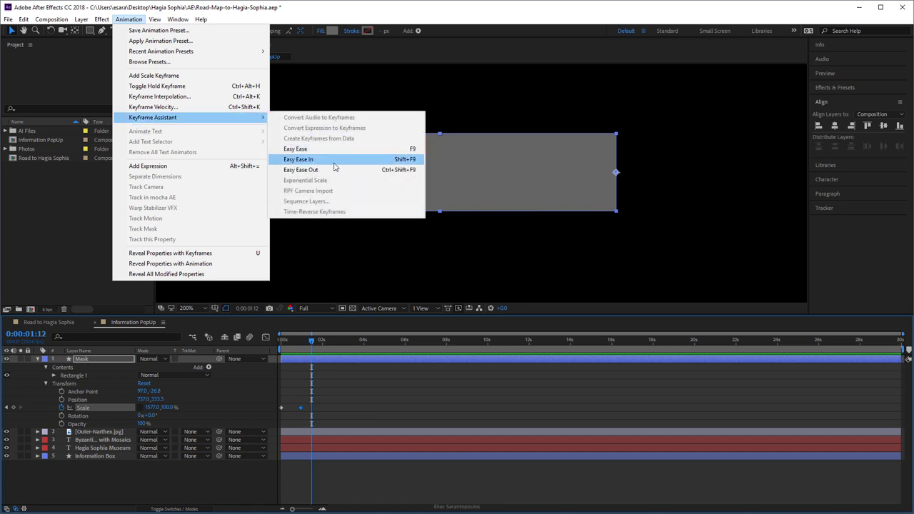
left_click(334, 162)
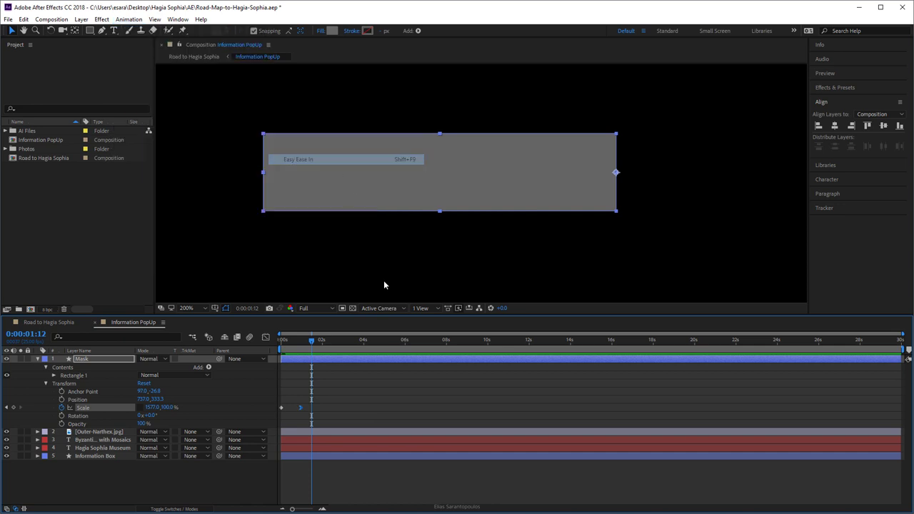
In the speed graph, raise the second Scale keyframe's incoming influence to about 82% for a softer slowdown.
left_click(266, 337)
left_click_drag(293, 509, 308, 510)
left_click_drag(344, 483, 326, 484)
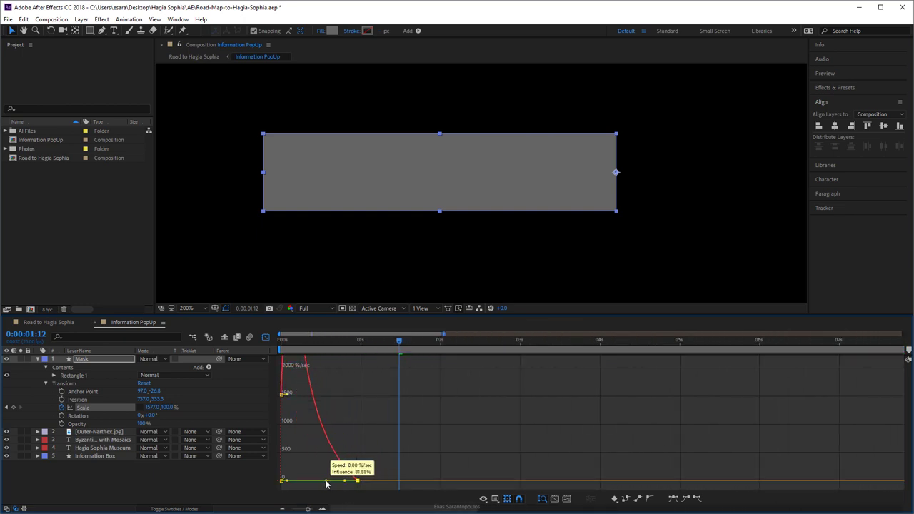
left_click(267, 337)
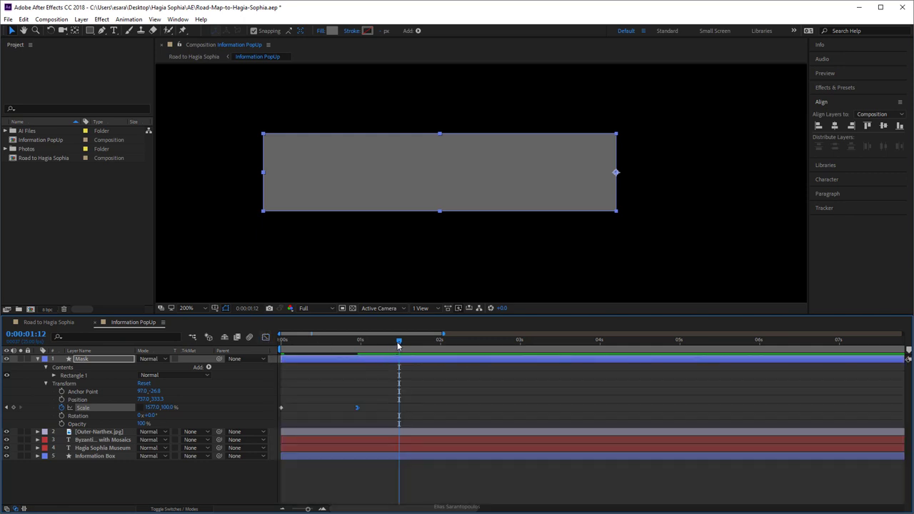
Preview the eased Mask animation and return to 0:00:00:00.
key("space")
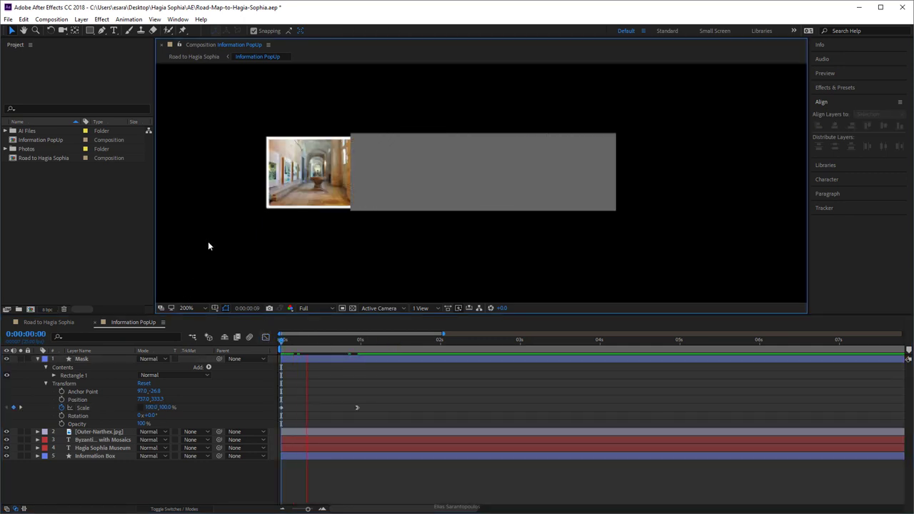
key("space")
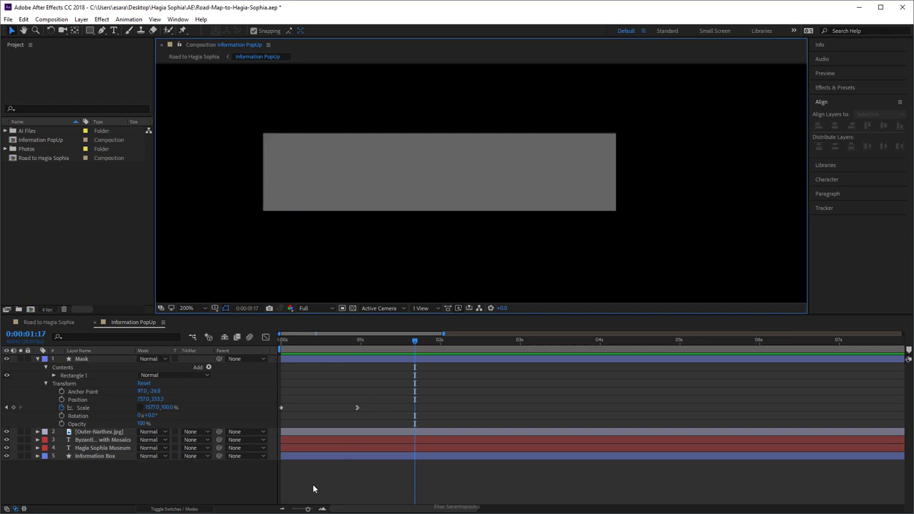
left_click_drag(412, 340, 258, 343)
Pre-compose the Outer-Narthex photo, both text layers and the Information Box into a new composition named "Animated Mask", moving all attributes.
key("comma")
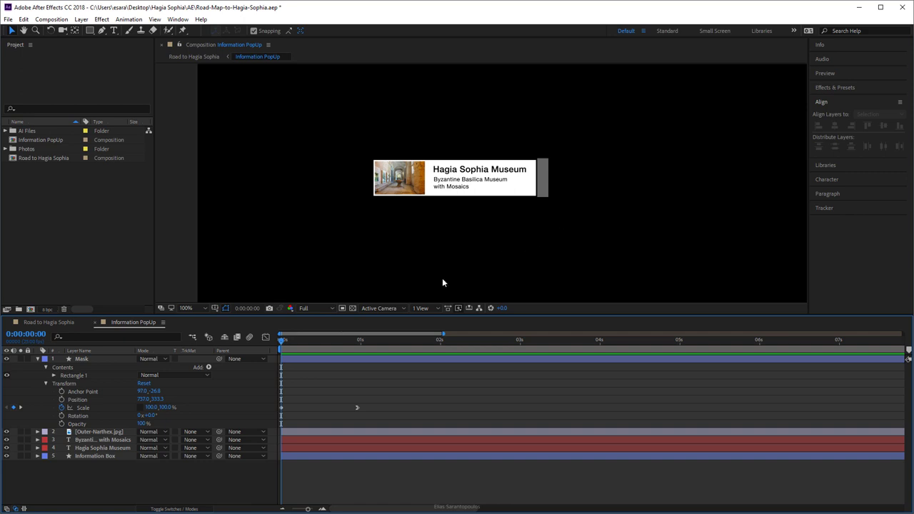
left_click(37, 359)
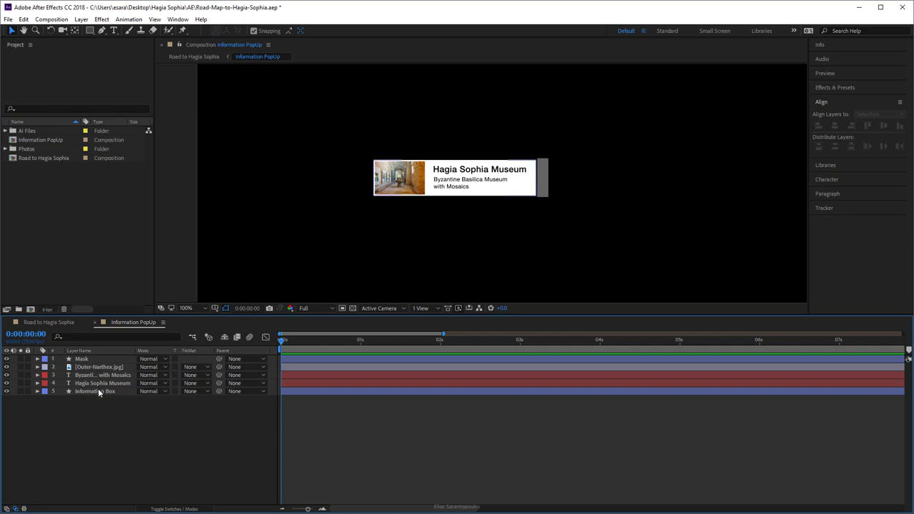
left_click(112, 366)
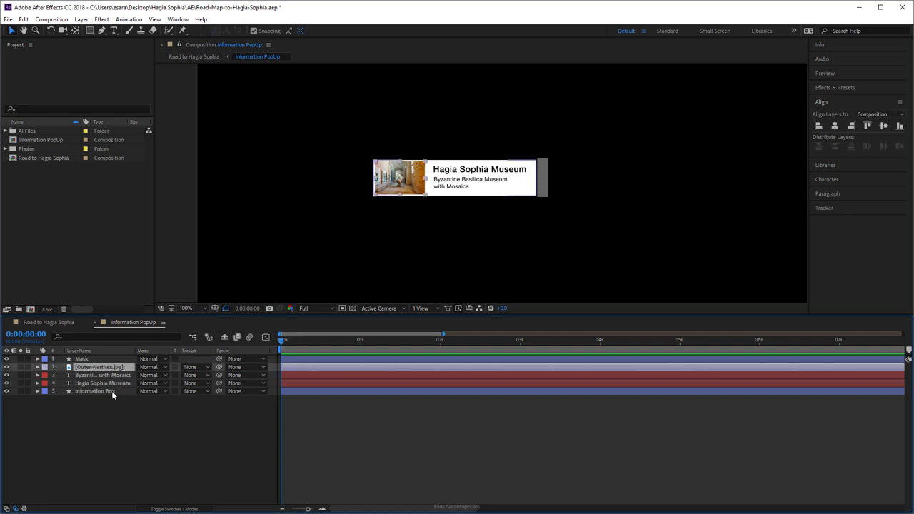
left_click(111, 391, "shift")
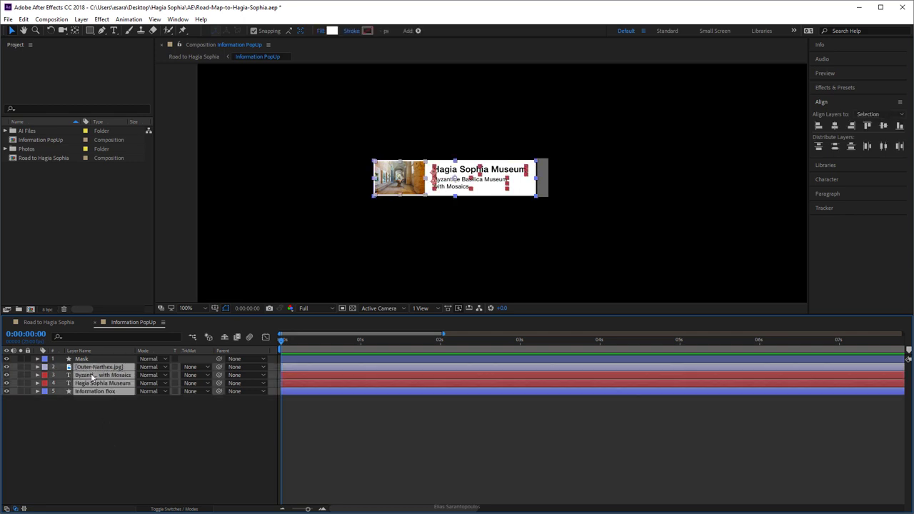
left_click(82, 20)
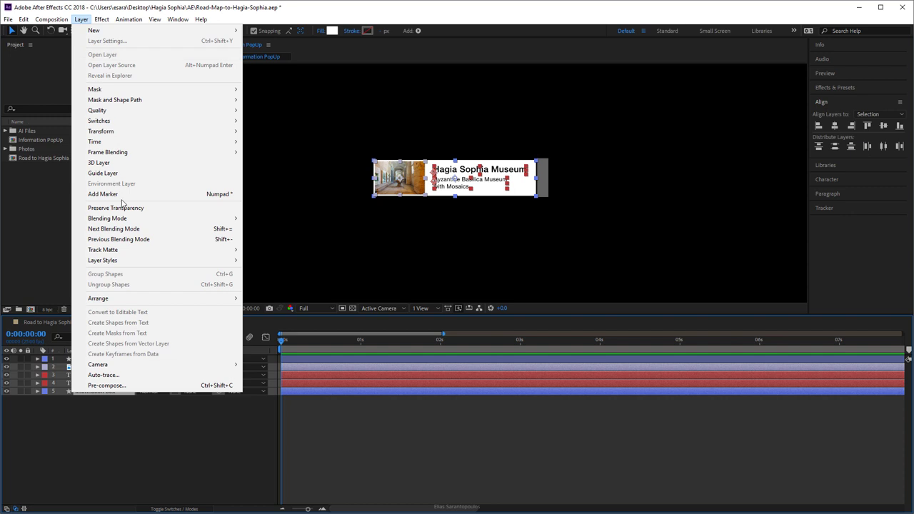
left_click(173, 387)
type("Animate")
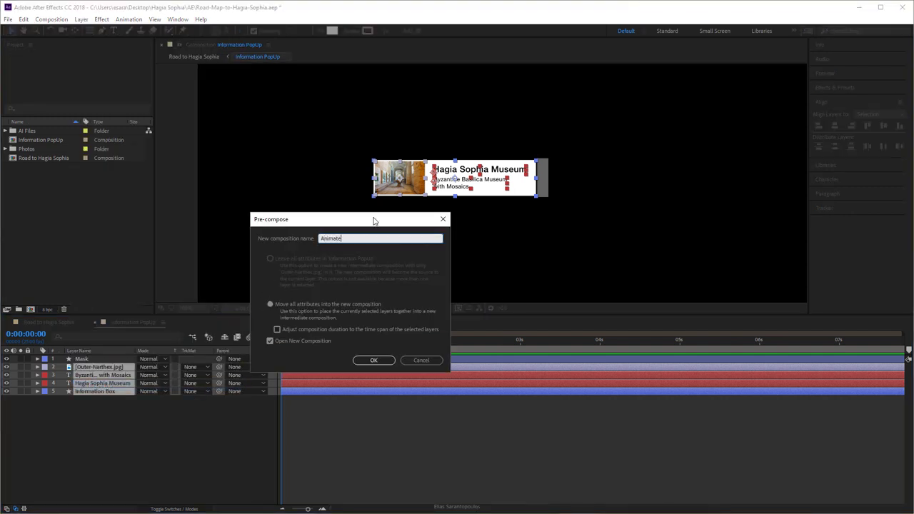
type("d Mask")
left_click(373, 360)
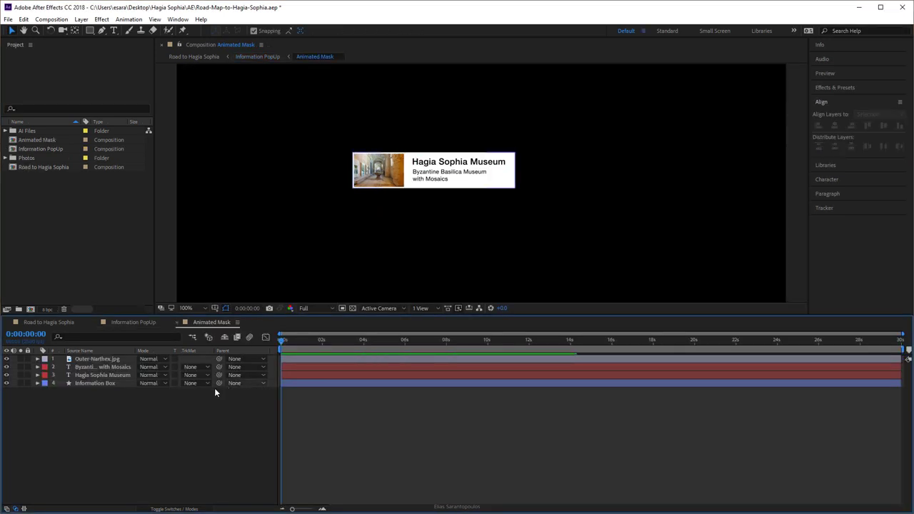
In the Information PopUp composition, set the Animated Mask layer's track matte to Alpha Matte "Mask".
left_click(128, 323)
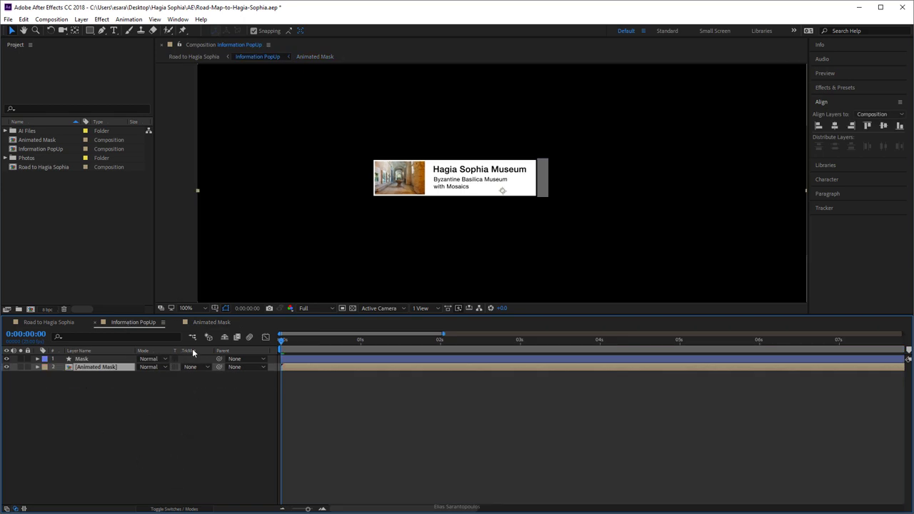
left_click(175, 509)
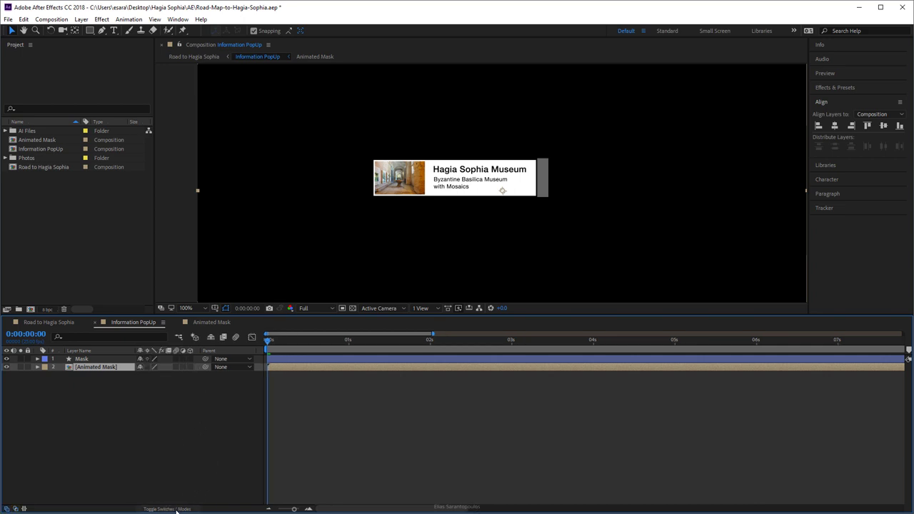
left_click(176, 509)
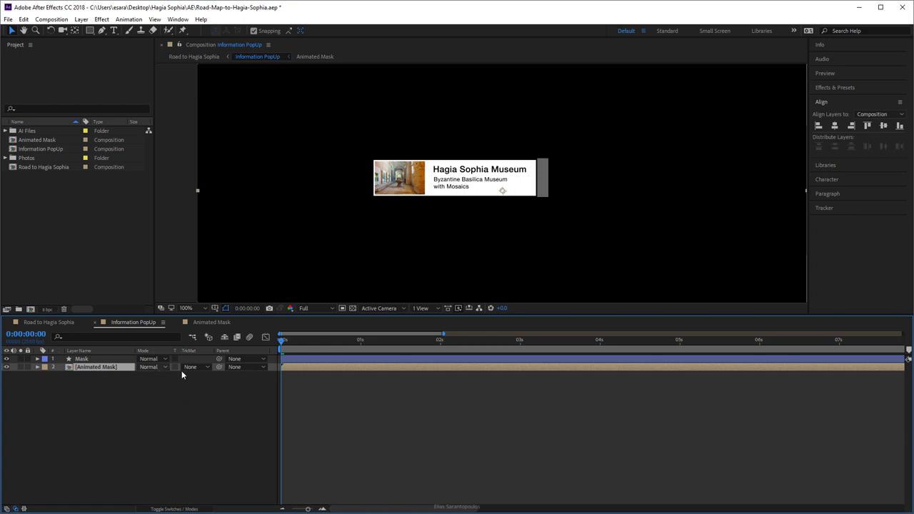
left_click(207, 367)
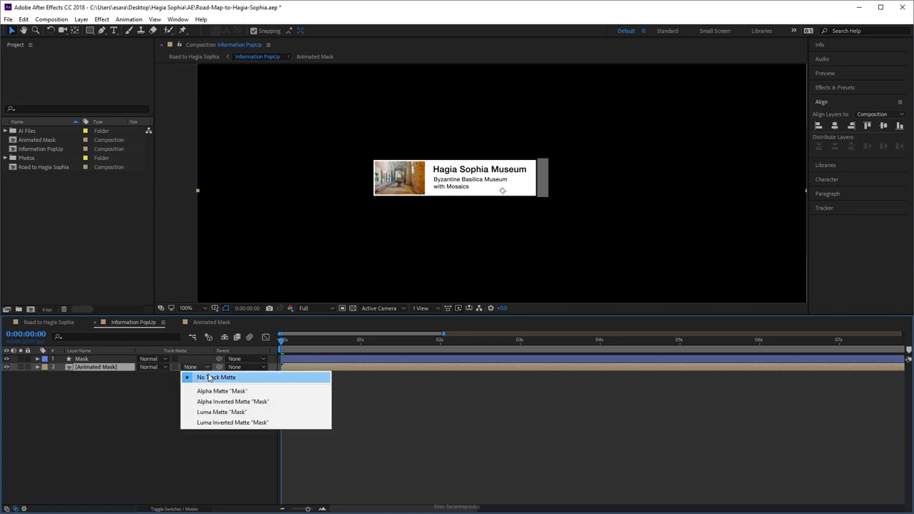
left_click(267, 392)
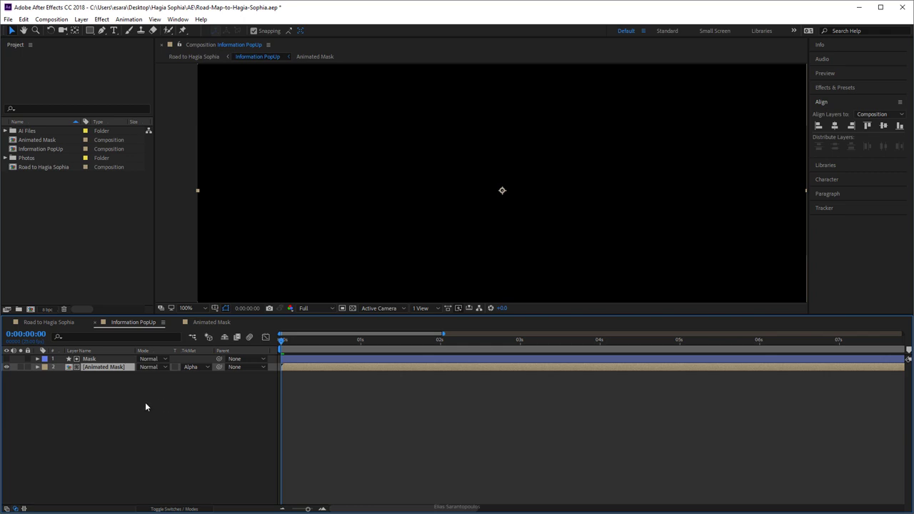
Check the matte reveal in the Information PopUp composition and return to 0:00:00:00.
left_click(68, 358)
left_click(77, 391)
mouse_move(283, 340)
left_mouse_down()
mouse_move(418, 347)
mouse_move(280, 345)
left_mouse_up()
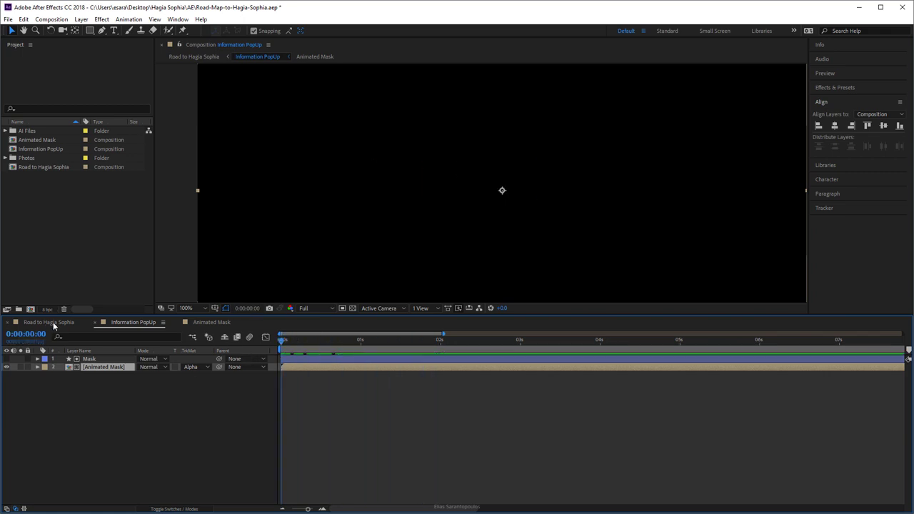
Preview the Road to Hagia Sophia composition and shift the Information PopUp layer to start at about 0:00:02:00.
left_click(54, 323)
scroll(400, 179, "down", 2)
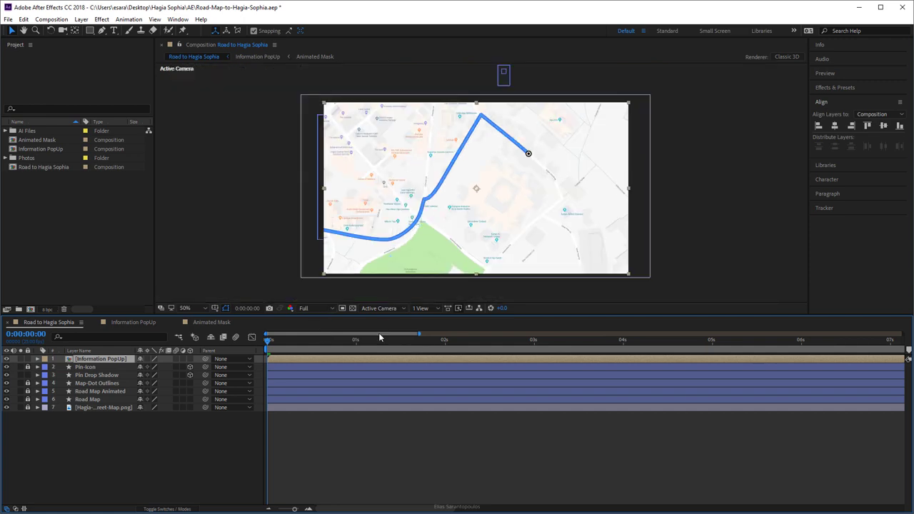
left_click(440, 428)
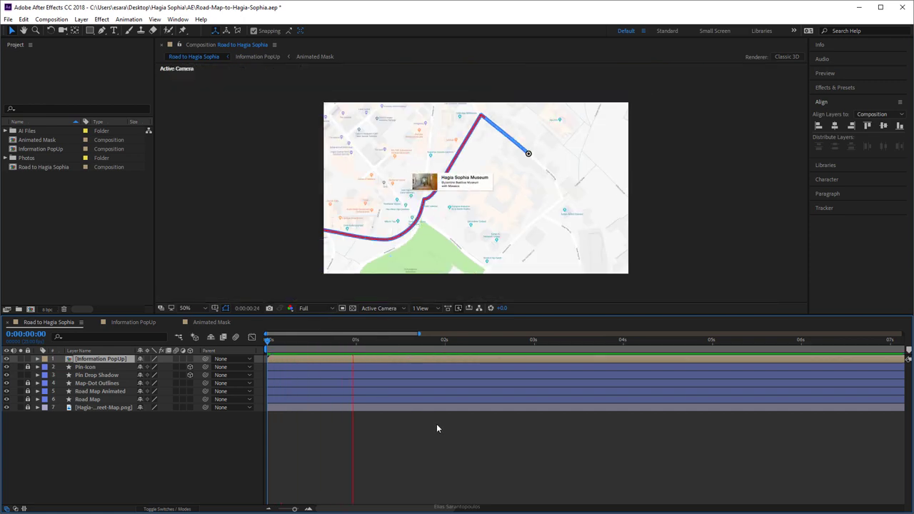
left_click(442, 360)
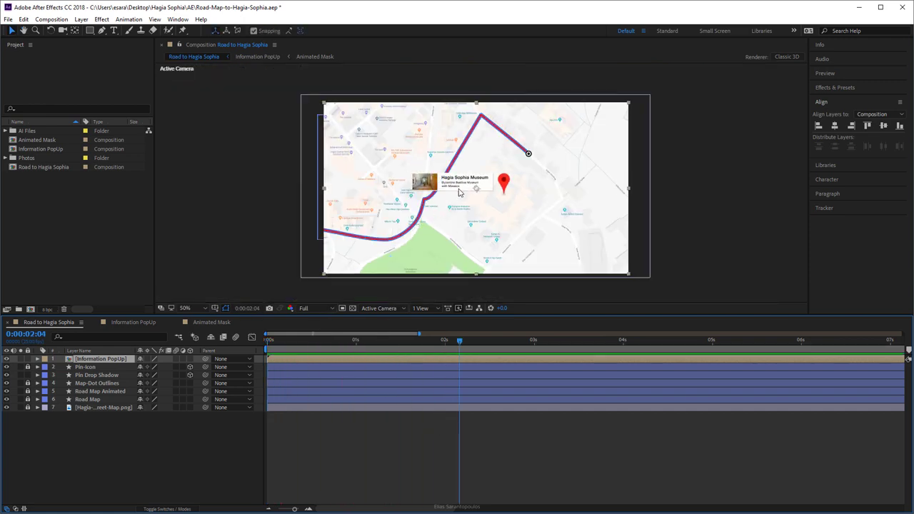
mouse_move(459, 341)
left_mouse_down()
mouse_move(381, 345)
mouse_move(445, 347)
left_mouse_up()
left_click_drag(287, 355, 444, 357)
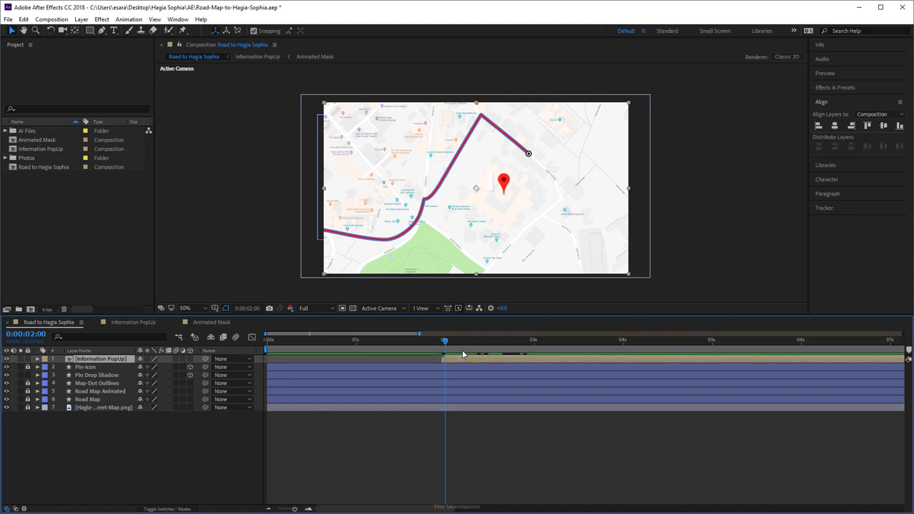
Play the full road map animation twice from the start to check the information box's timing against the pin drop.
left_click_drag(445, 340, 247, 342)
key("space")
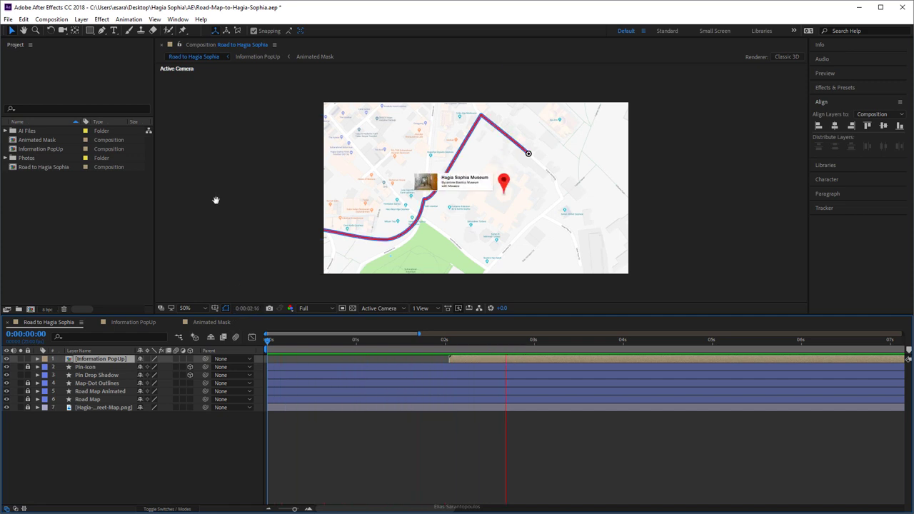
key("space")
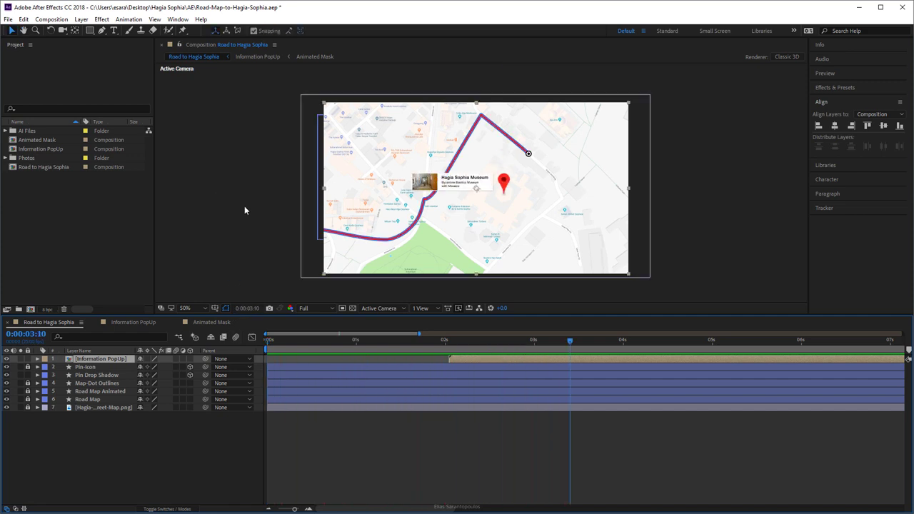
key("Home")
key("space")
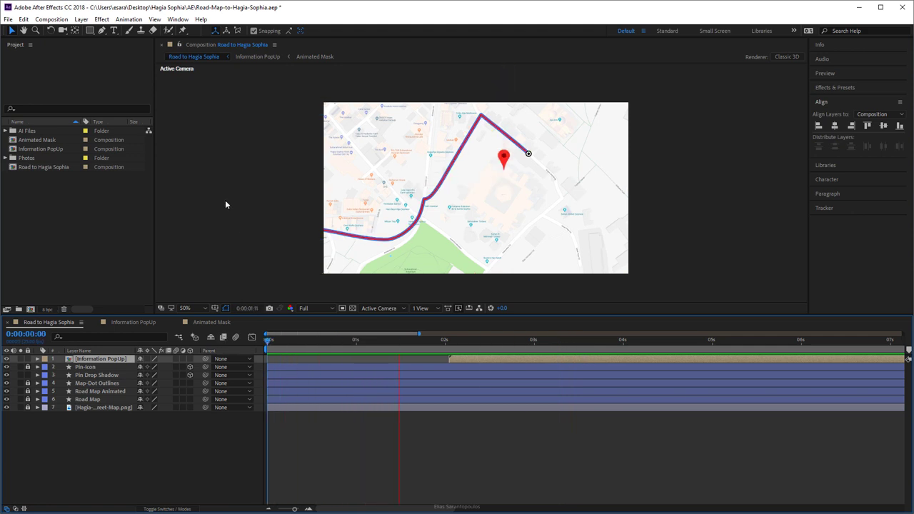
key("space")
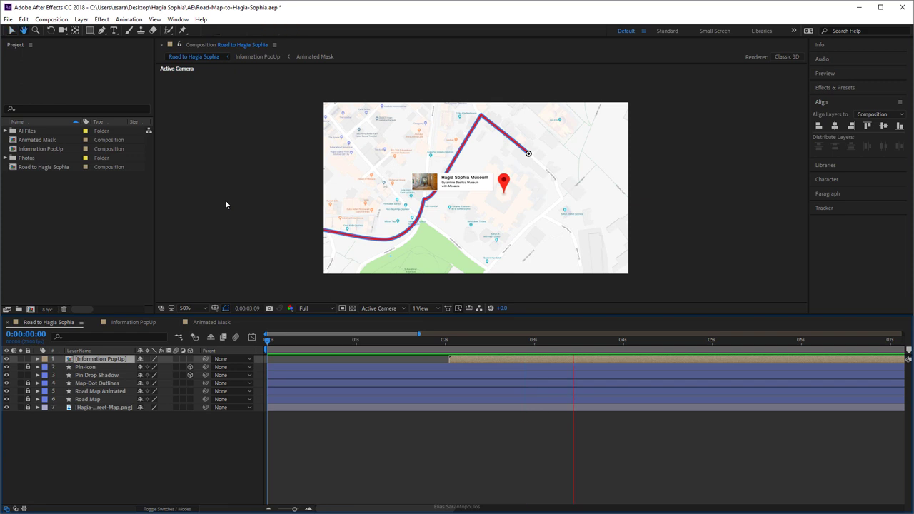